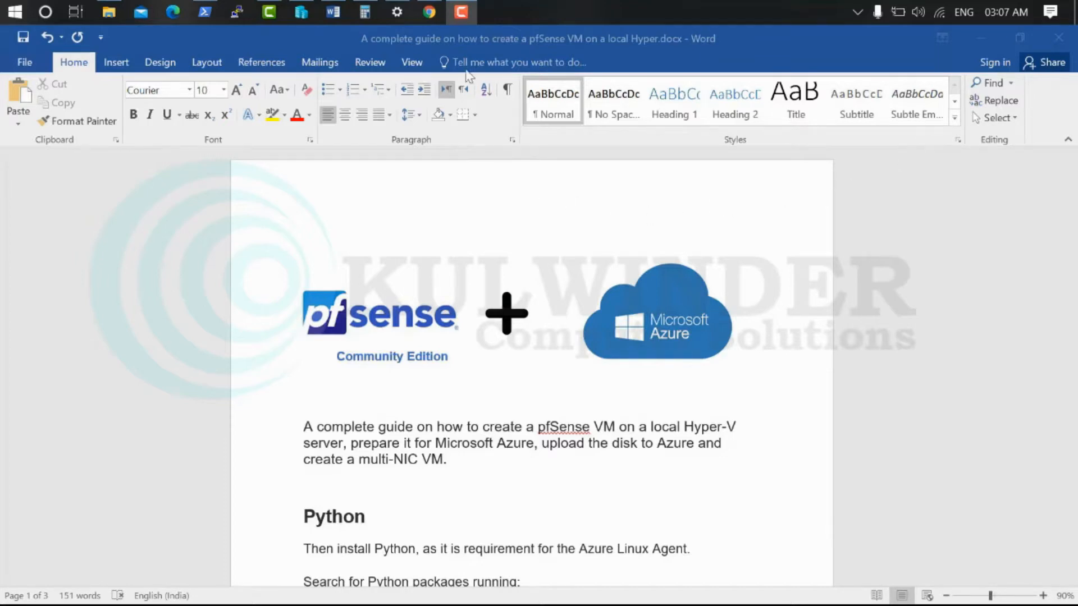
# Start a new virtual machine in Hyper-V Manager and name it pfsense
pyautogui.click(302, 11)
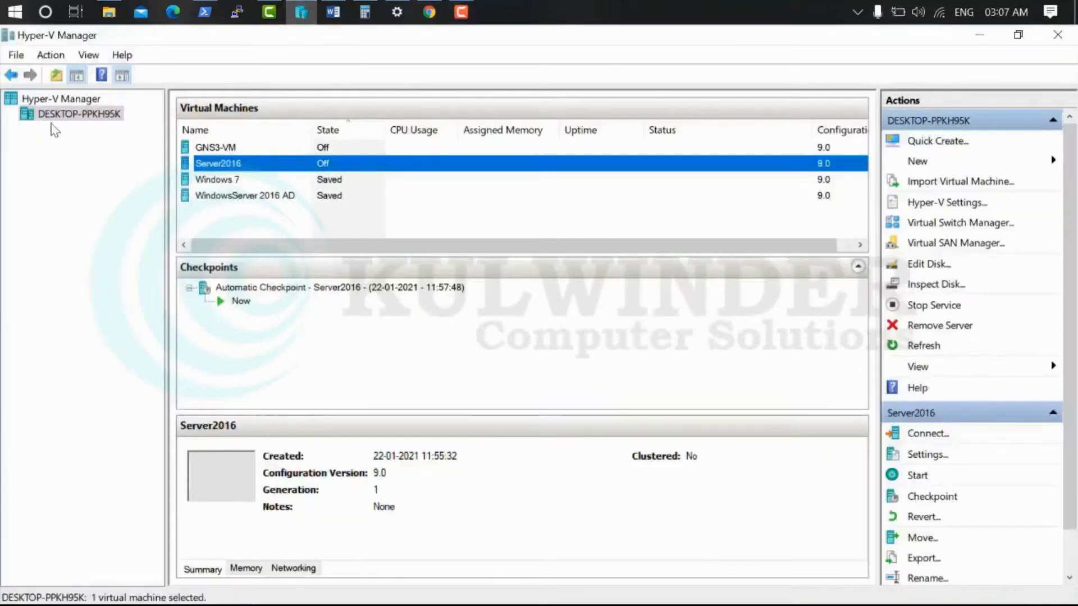
pyautogui.click(971, 161)
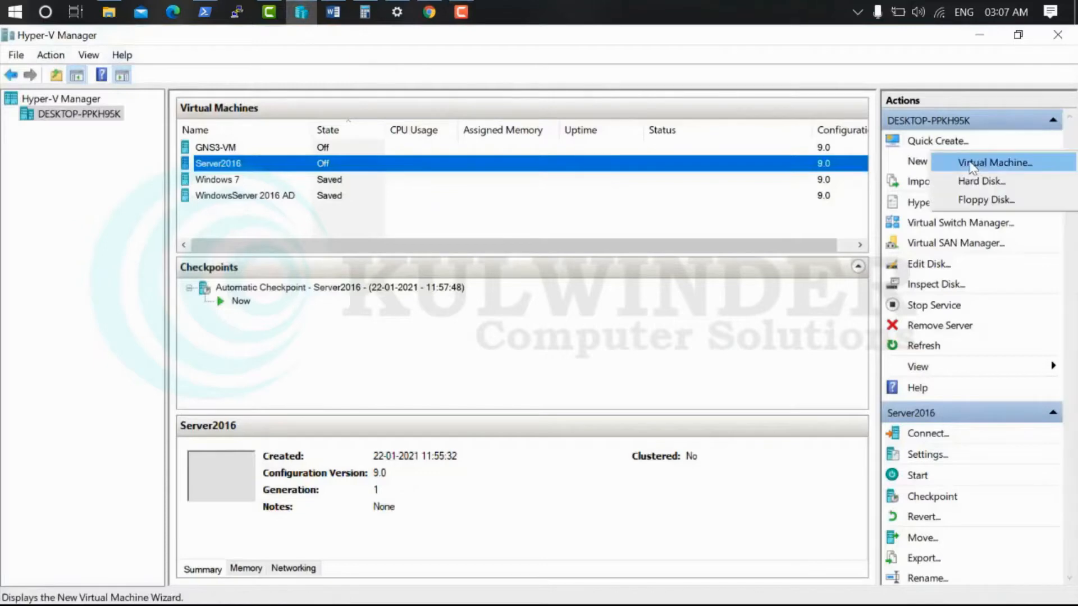
pyautogui.click(976, 164)
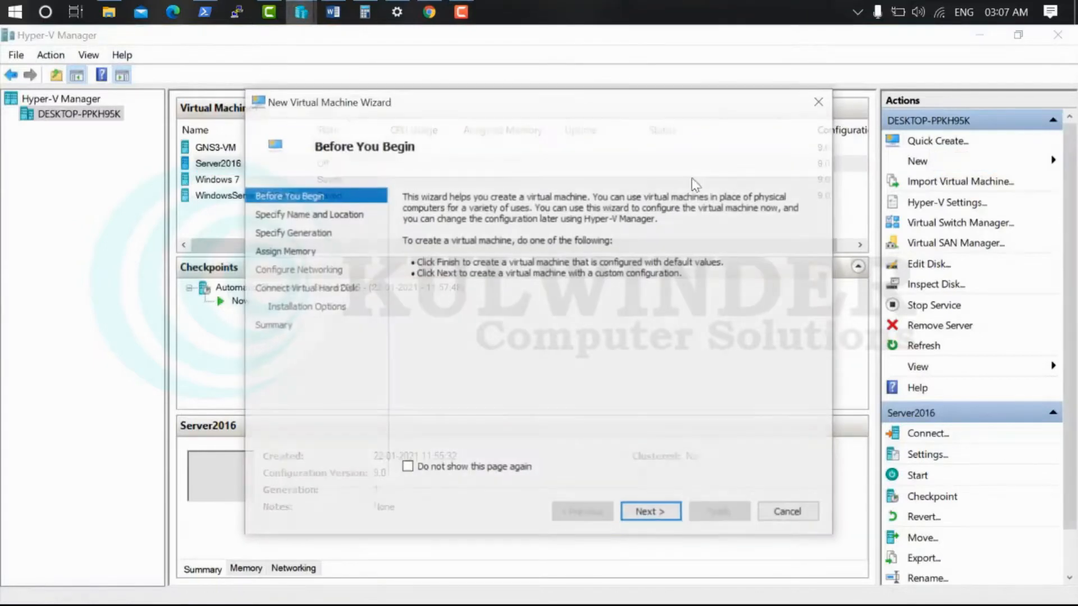
pyautogui.click(650, 521)
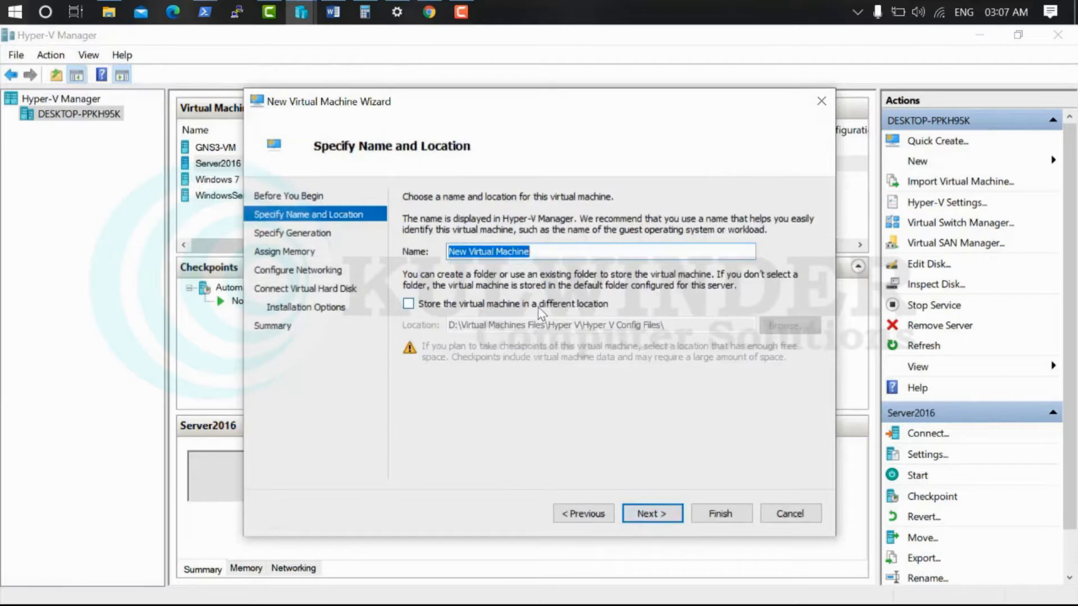
pyautogui.write('pfsense')
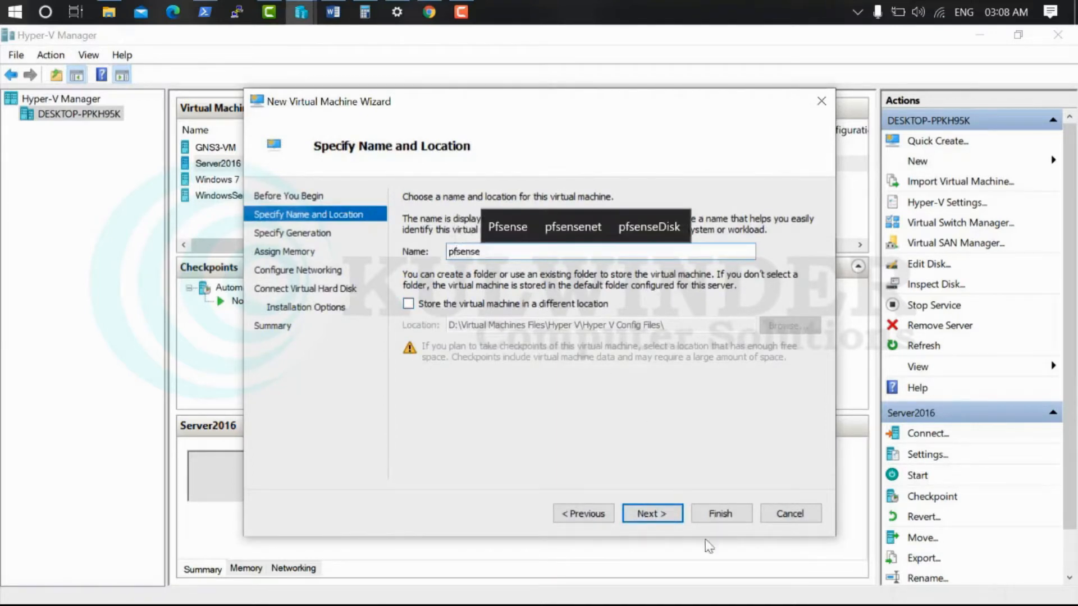
# Choose Generation 1, 1024 MB memory, the Default Switch and no disk for now, then create the VM
pyautogui.click(666, 513)
pyautogui.click(652, 512)
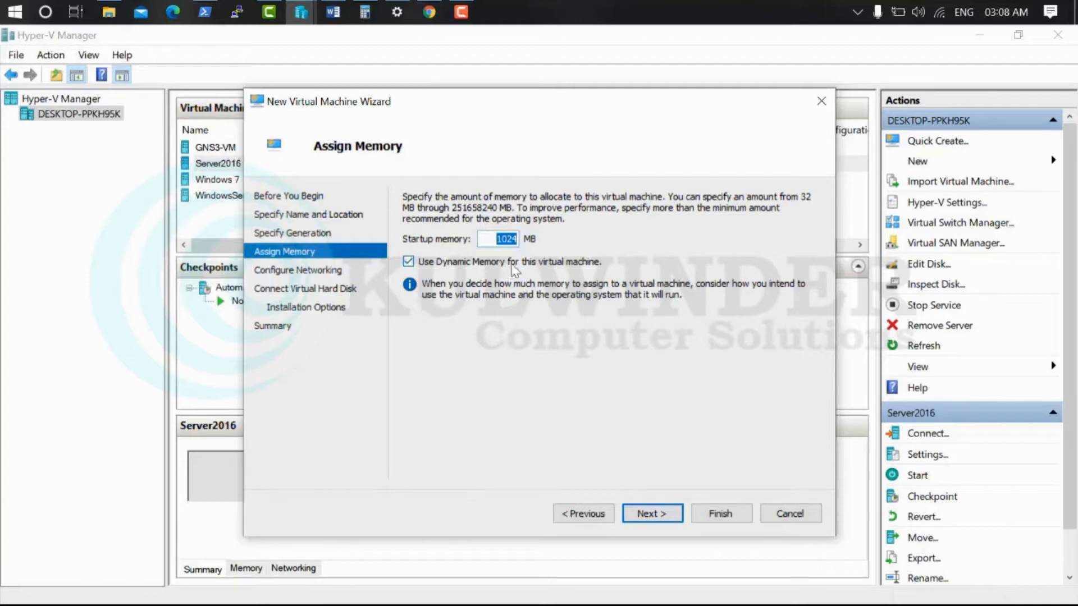
pyautogui.click(651, 513)
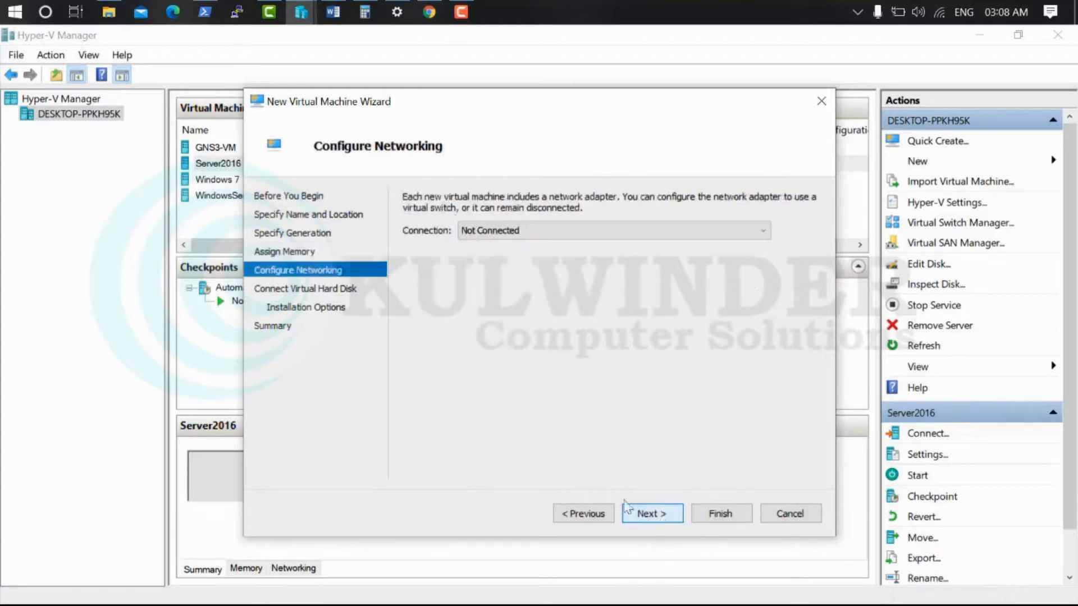
pyautogui.click(503, 236)
pyautogui.click(501, 253)
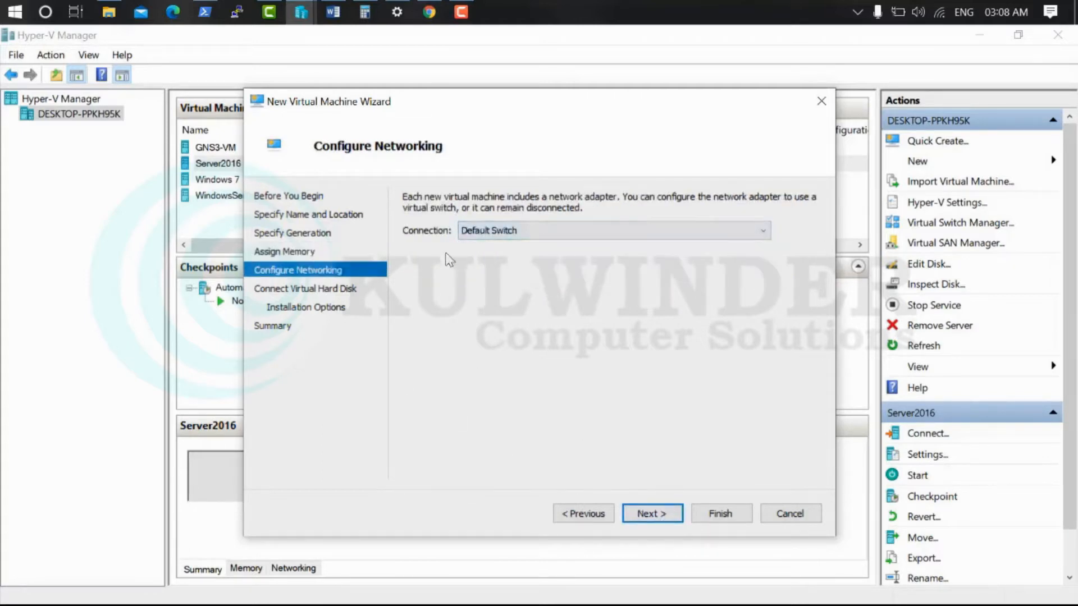
pyautogui.click(667, 515)
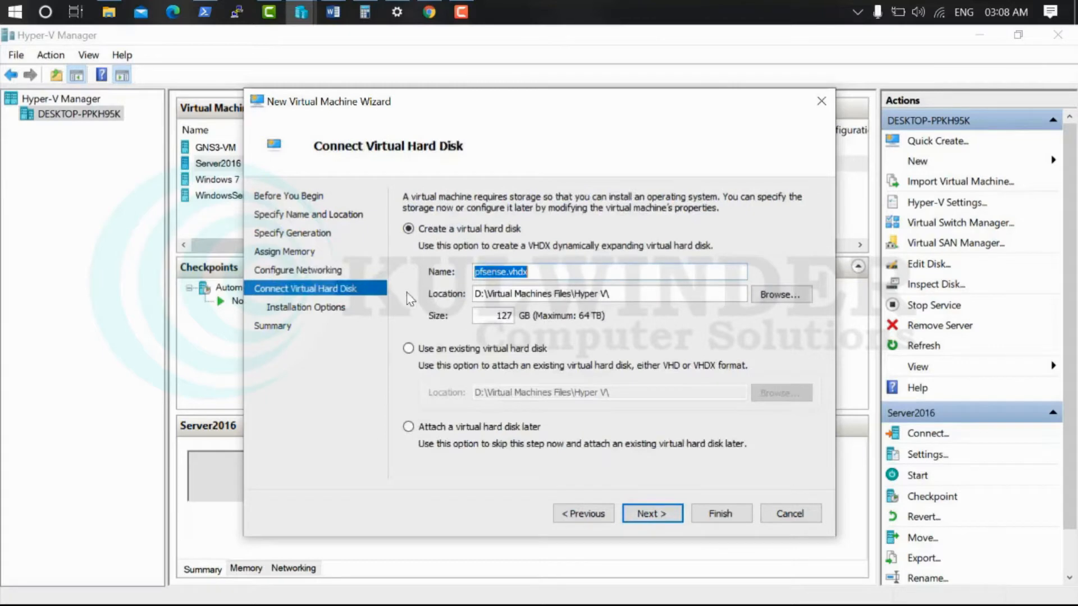
pyautogui.click(454, 432)
pyautogui.click(654, 512)
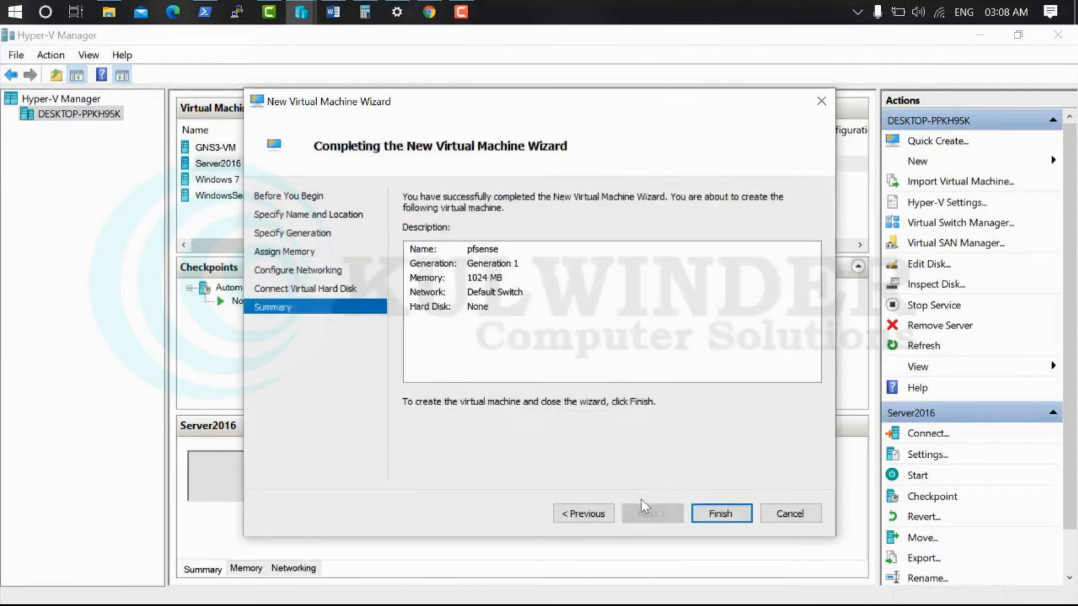
pyautogui.click(712, 514)
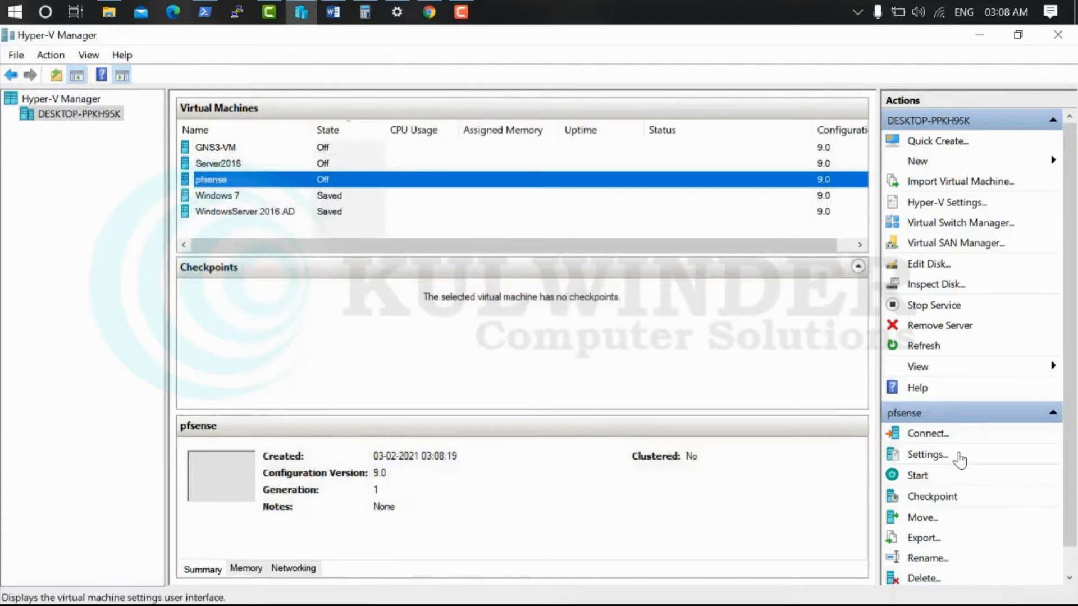
# Add a new hard drive on IDE Controller 0 of pfsense, using the VHD format with fixed size
pyautogui.click(927, 455)
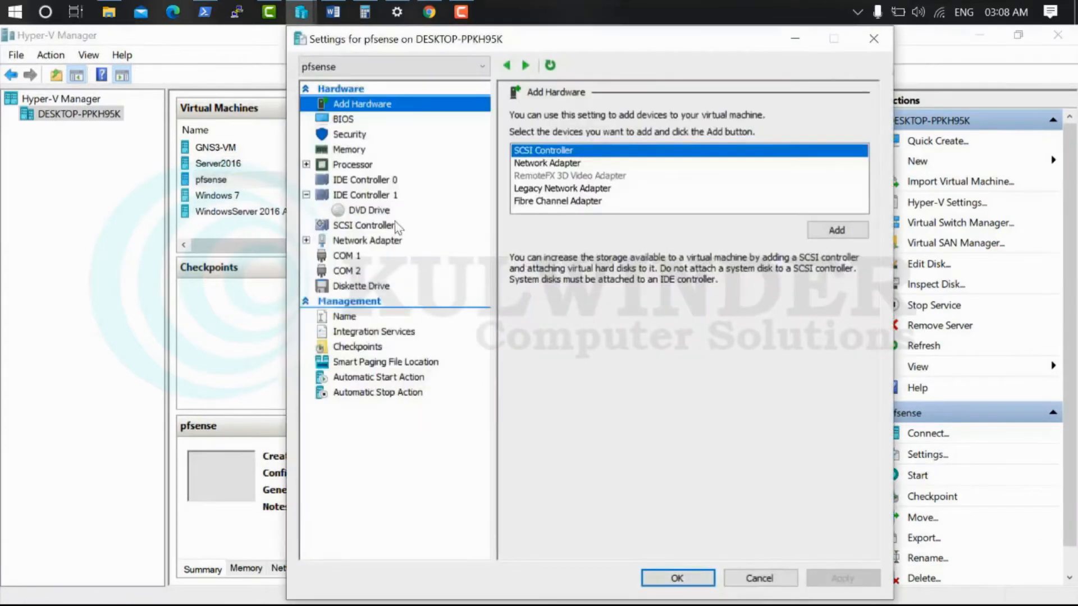
pyautogui.click(350, 181)
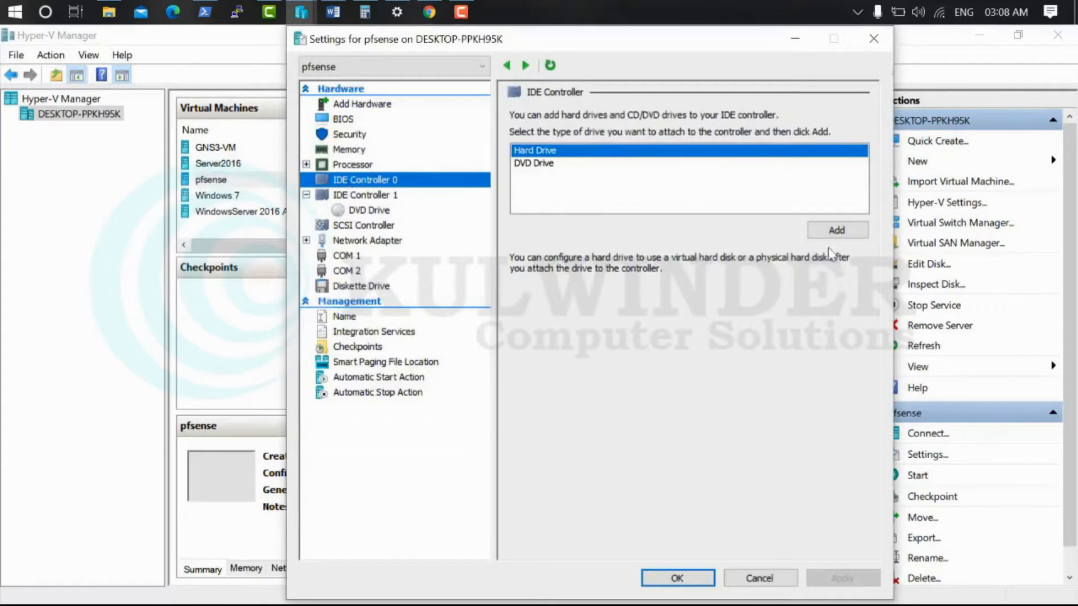
pyautogui.click(836, 231)
pyautogui.click(619, 278)
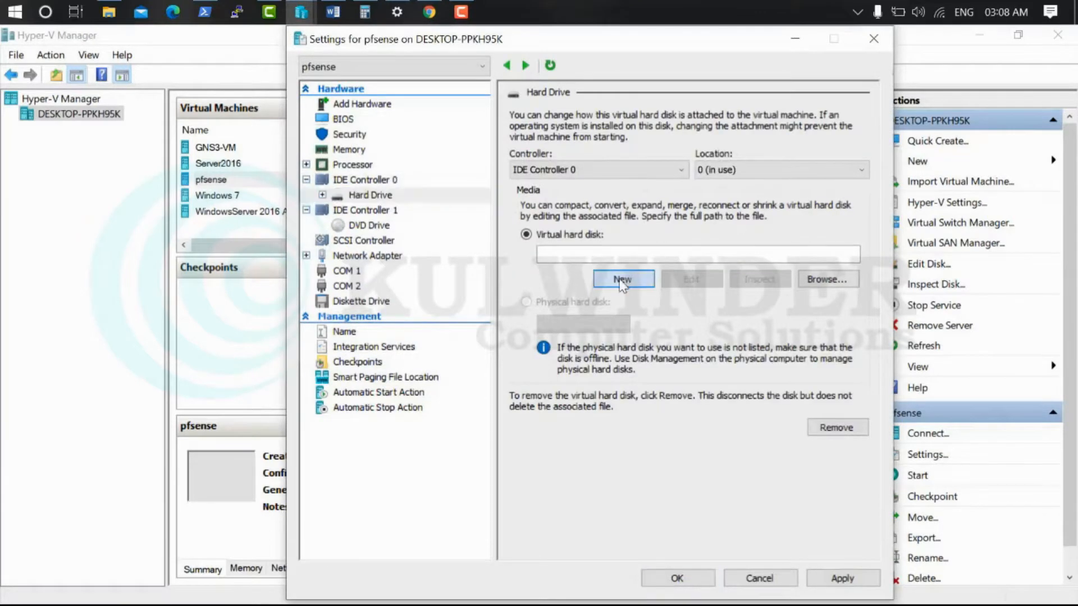
pyautogui.click(686, 515)
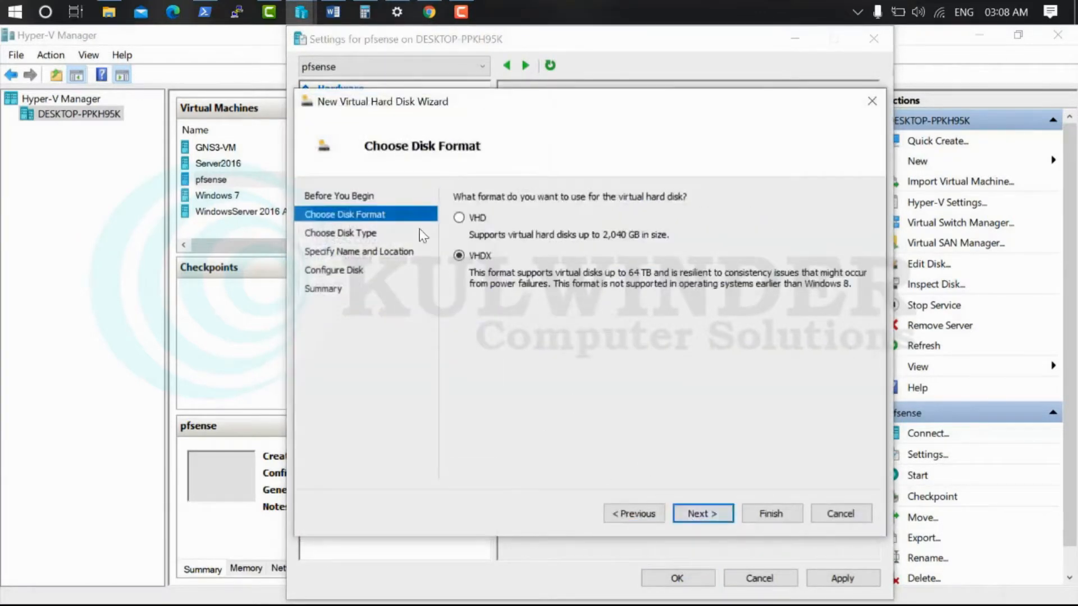
pyautogui.click(464, 218)
pyautogui.click(694, 516)
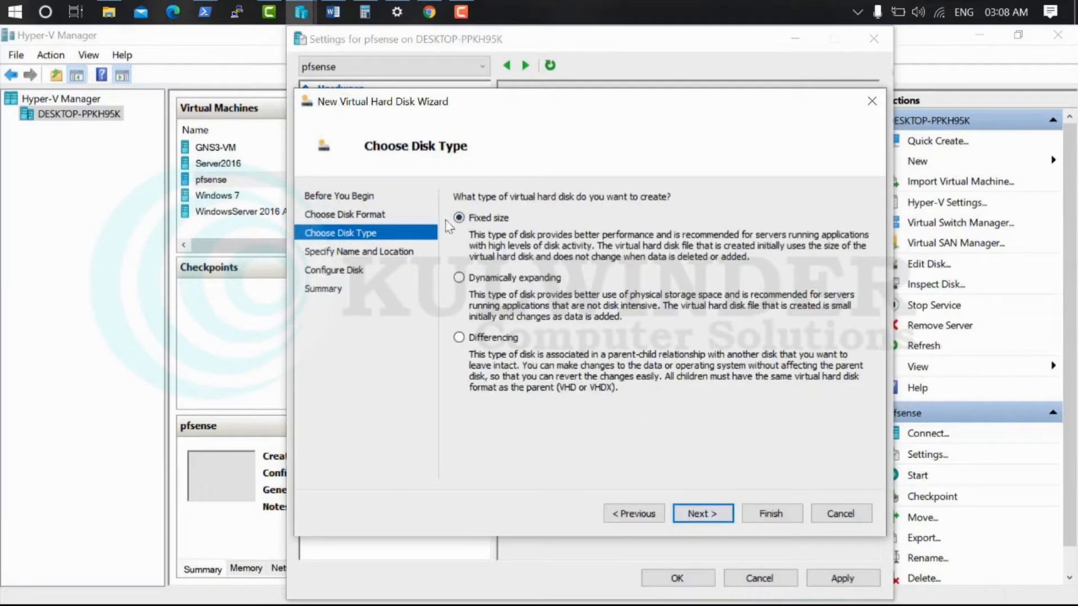
pyautogui.click(702, 514)
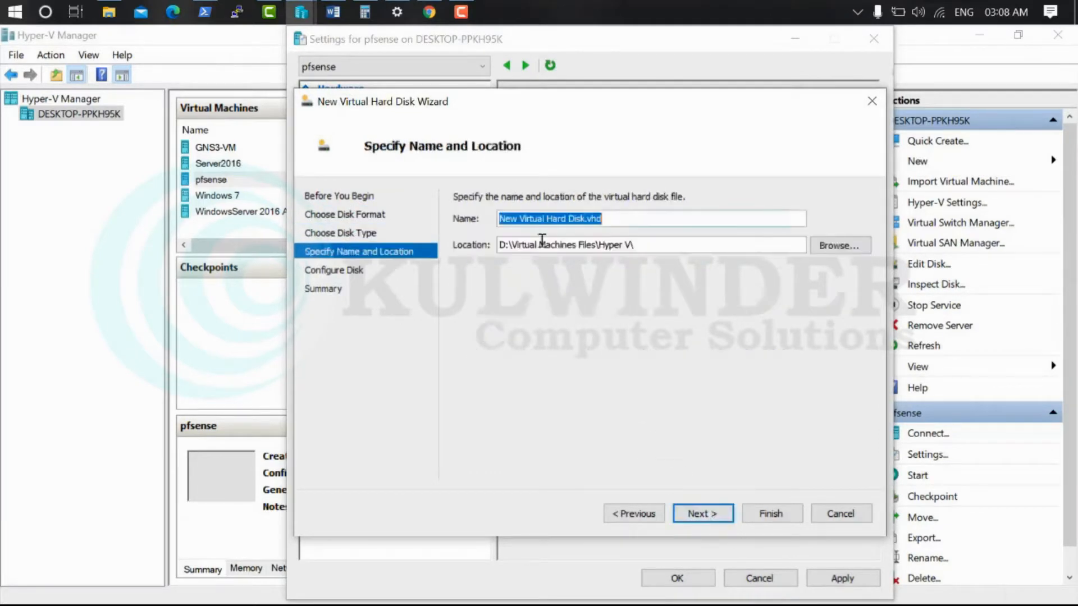
# Name the disk pfsense-HD, size it at 2 GB, create it and apply it to the VM
pyautogui.click(583, 219)
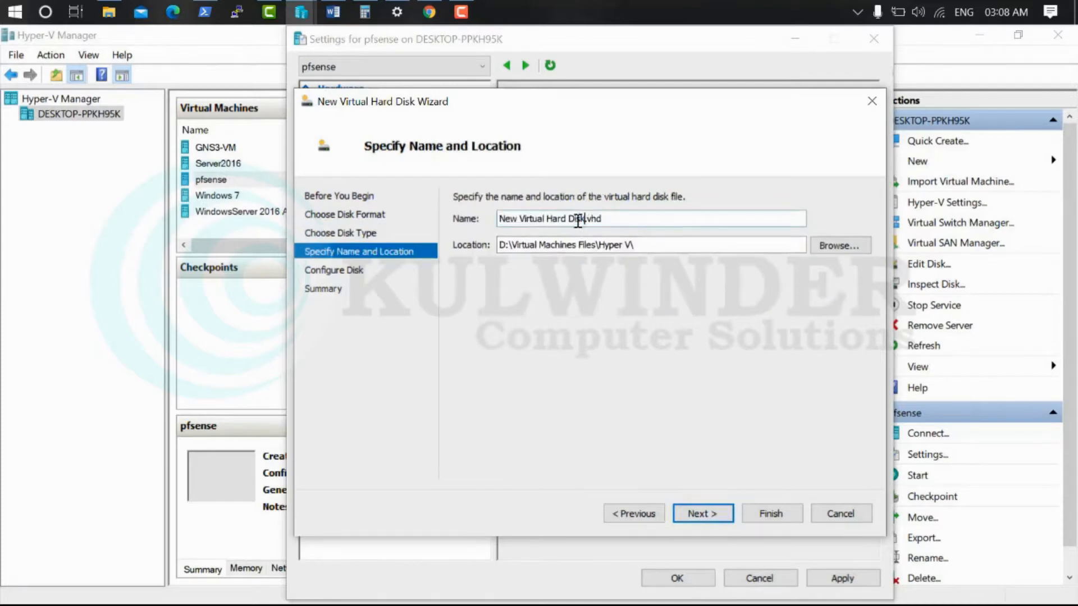
pyautogui.moveTo(583, 220); pyautogui.dragTo(313, 233)
pyautogui.write('pfse')
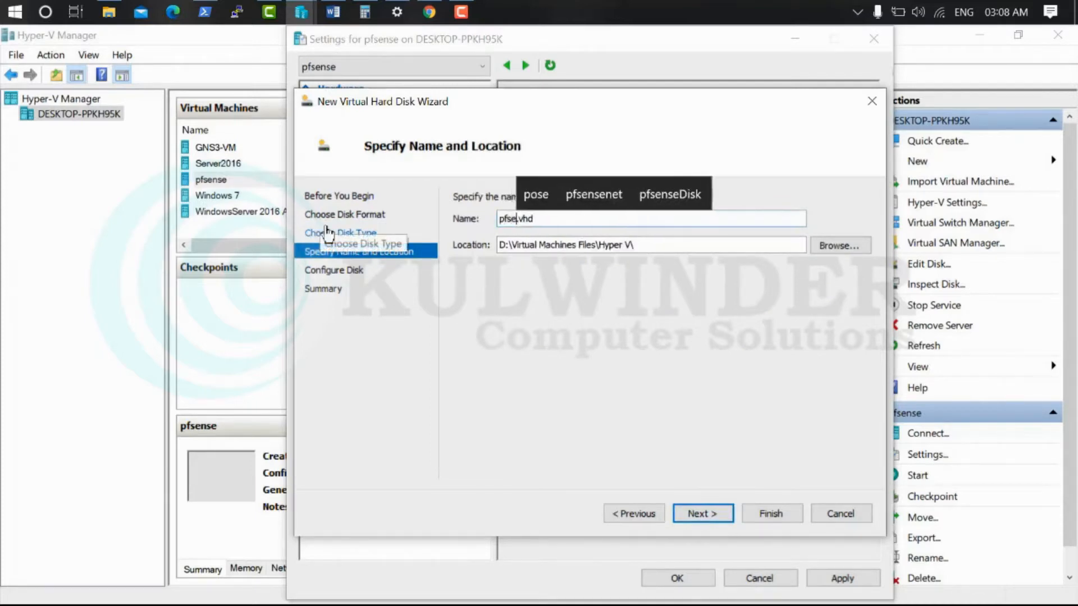
pyautogui.write('nse-')
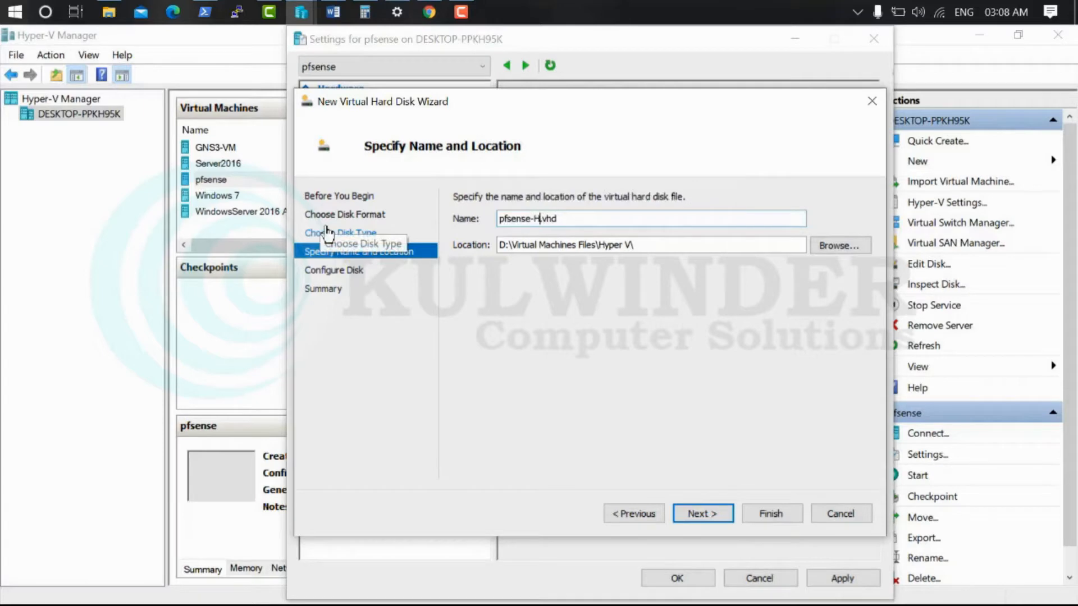
pyautogui.write('HD')
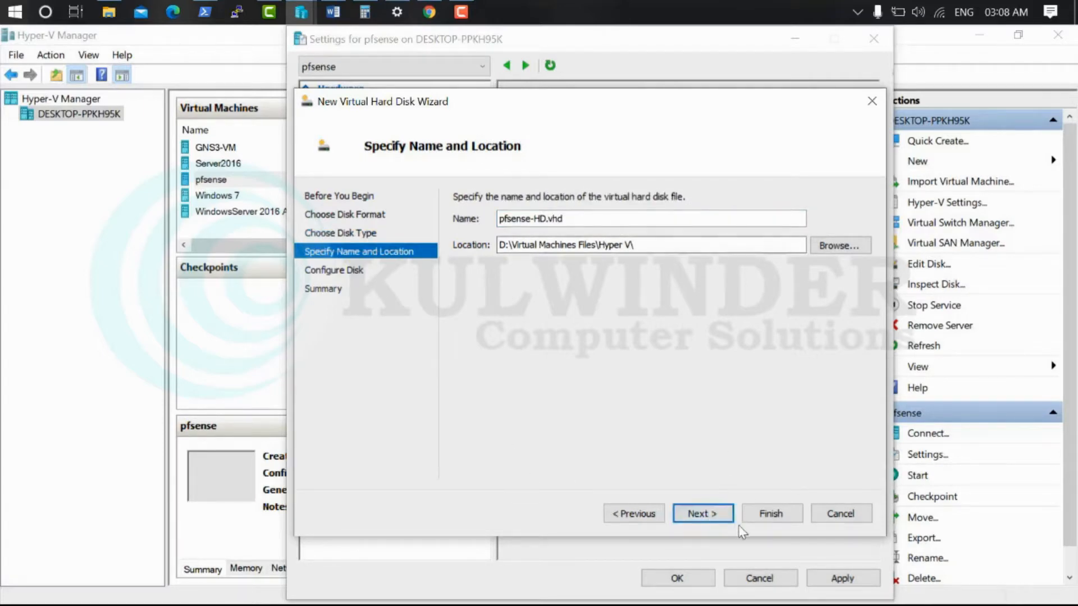
pyautogui.click(725, 514)
pyautogui.moveTo(520, 238); pyautogui.dragTo(577, 239)
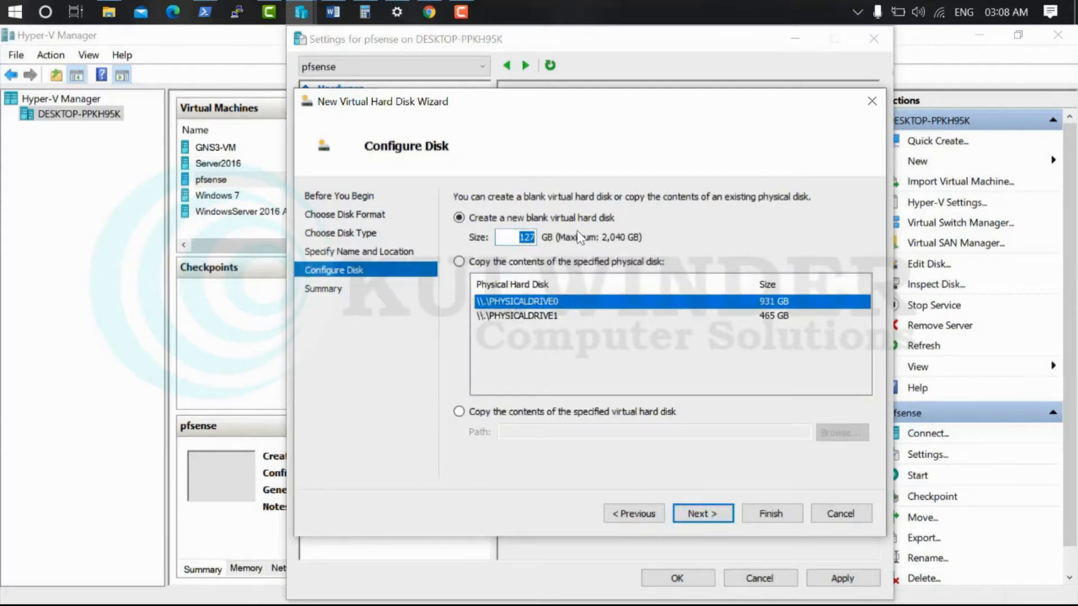
pyautogui.write('1.5')
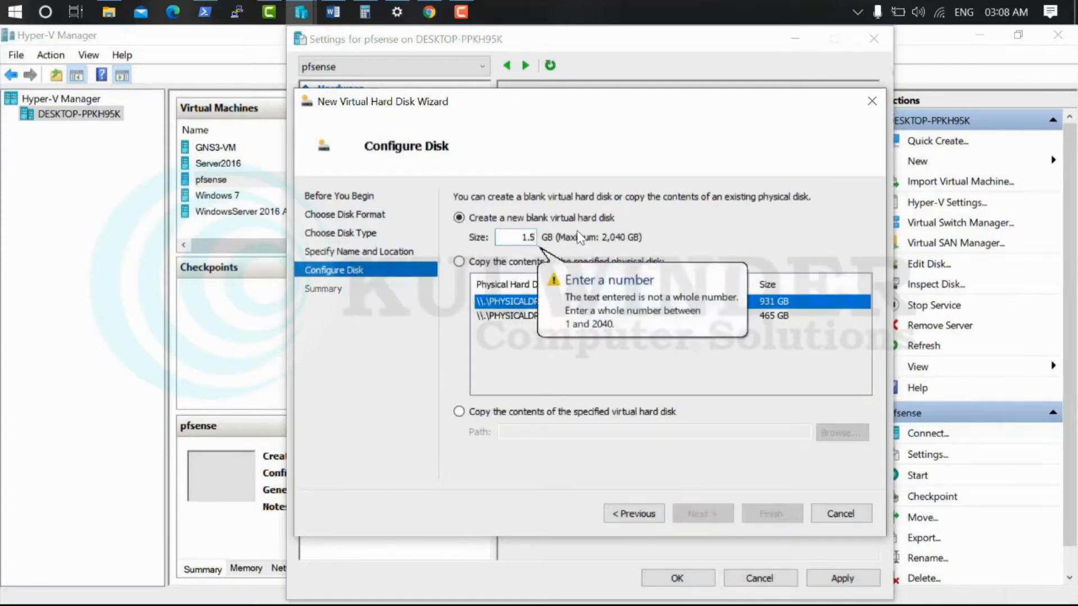
pyautogui.press('BackSpace')
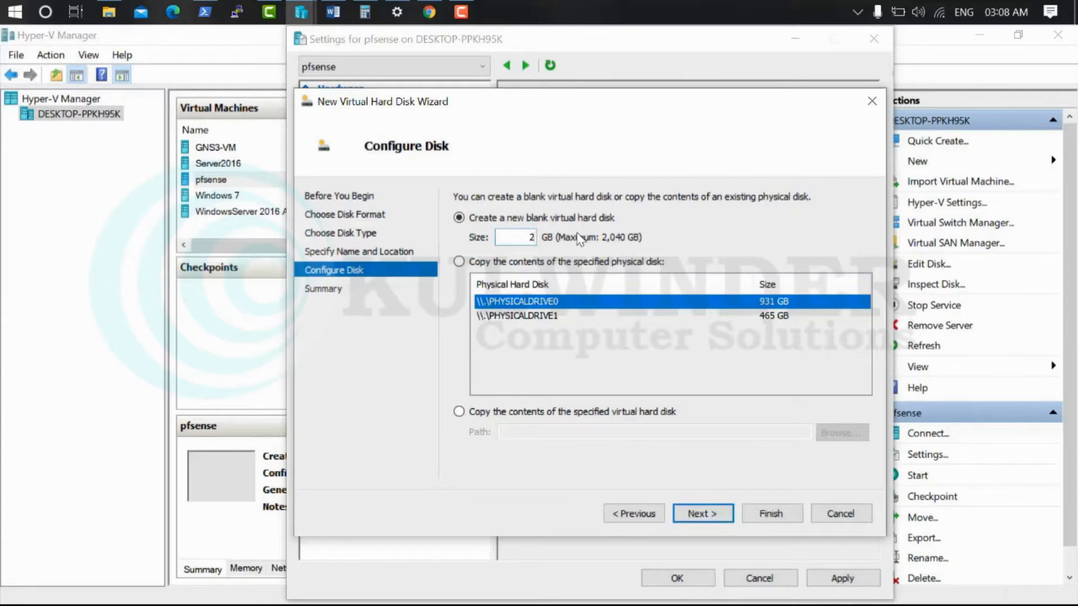
pyautogui.click(699, 514)
pyautogui.click(768, 513)
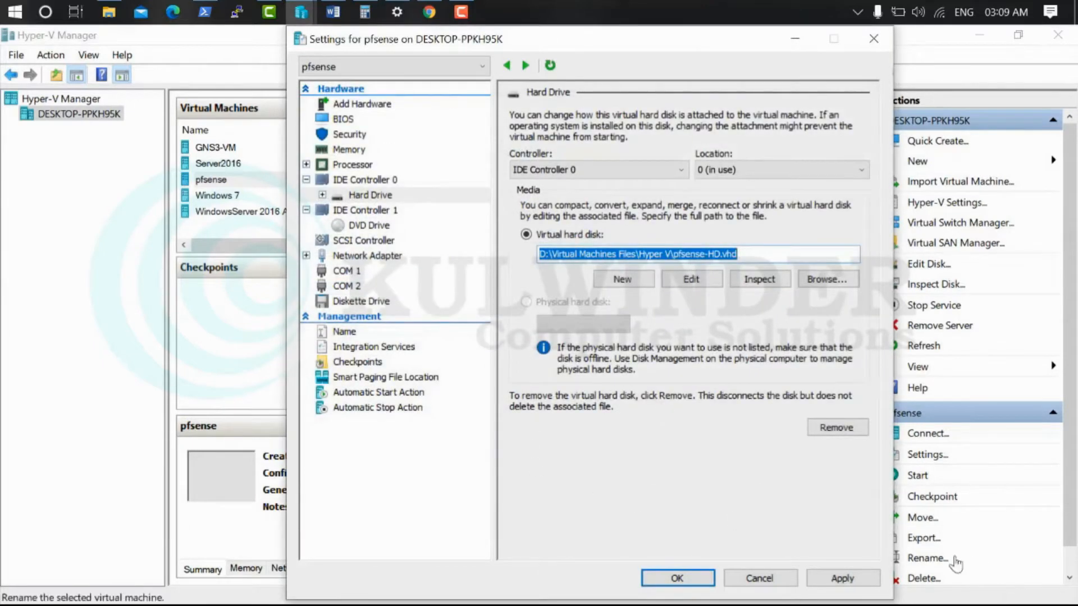
pyautogui.click(859, 579)
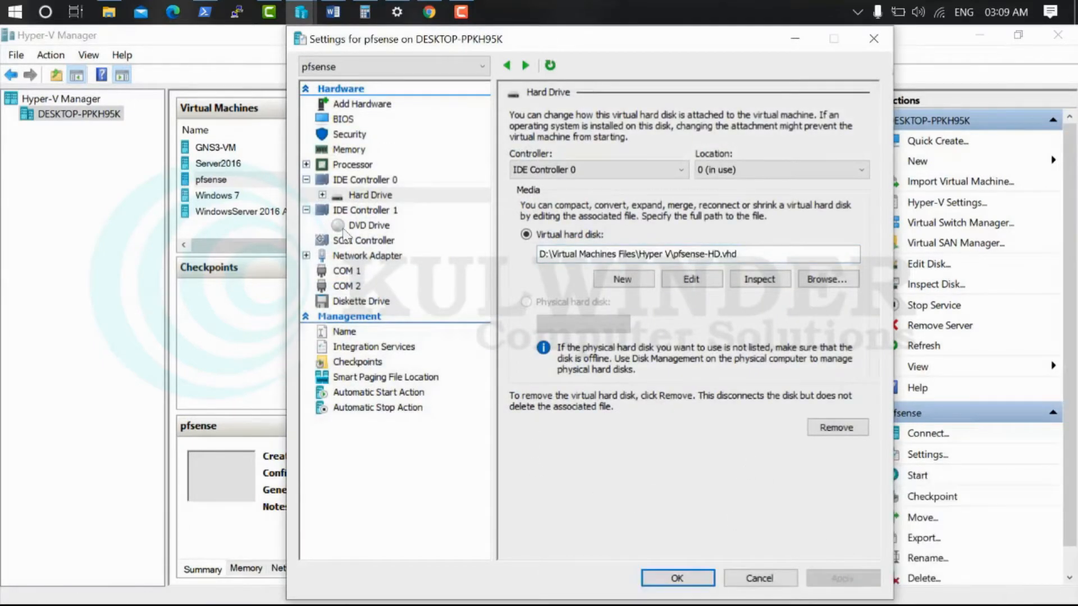
# Check the DVD drive settings and select the pfSense 2.4.3 and 2.4.5 ISO images
pyautogui.click(368, 226)
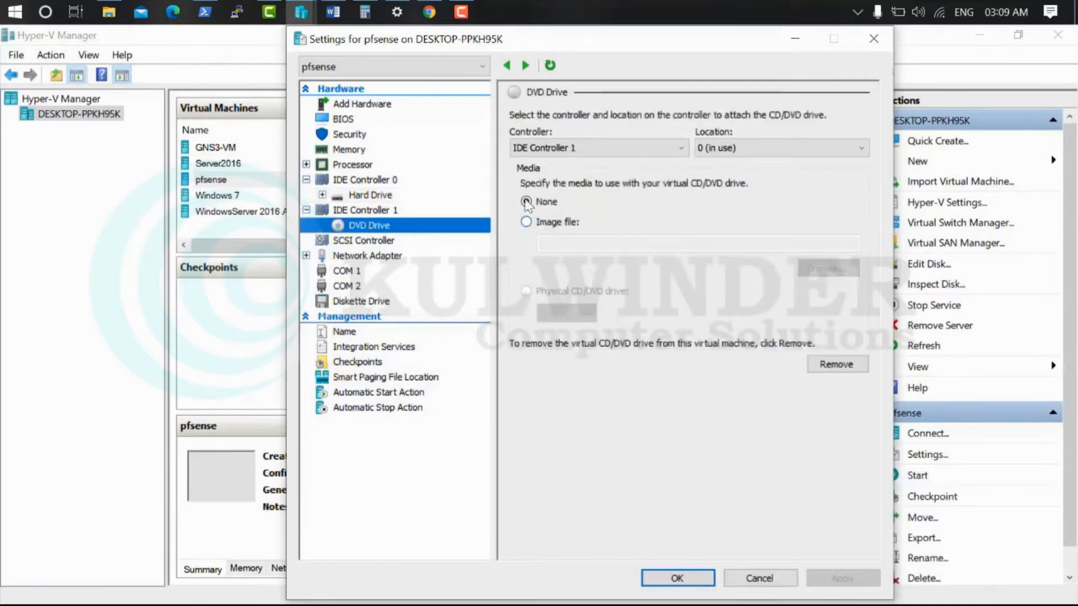
pyautogui.click(108, 12)
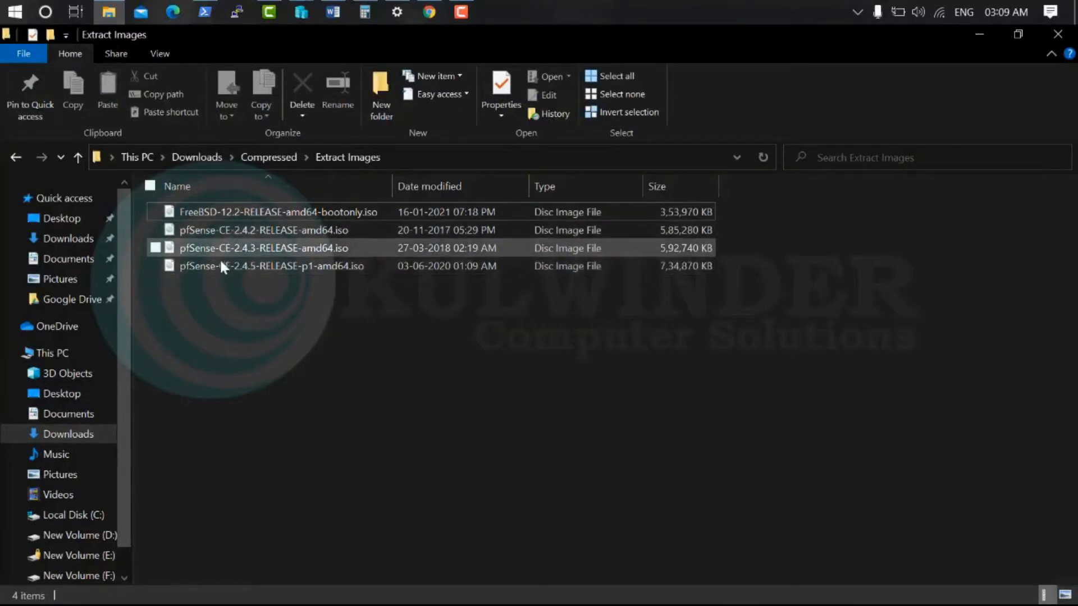
pyautogui.moveTo(271, 302); pyautogui.dragTo(219, 245)
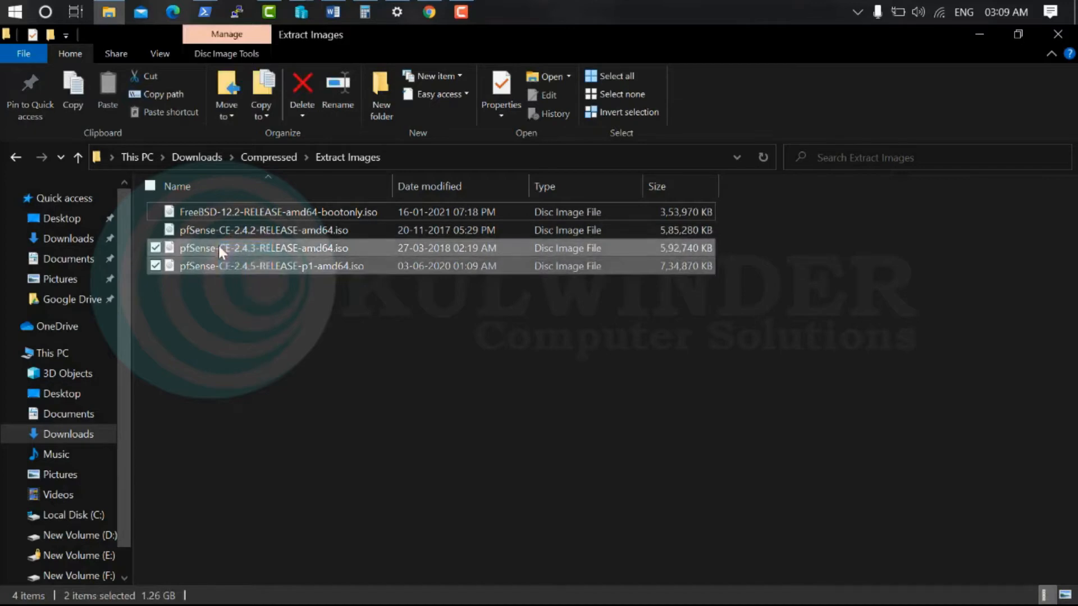
pyautogui.click(333, 12)
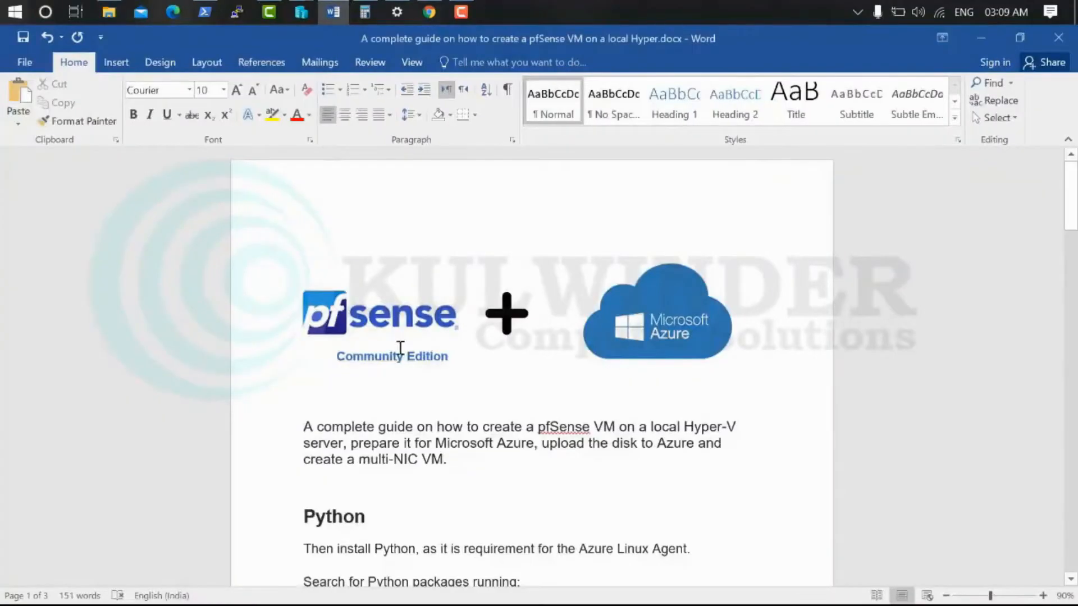
# Scroll back up through the guide's Python and agent setup commands, then minimize Word
pyautogui.scroll(-20, 388, 327)
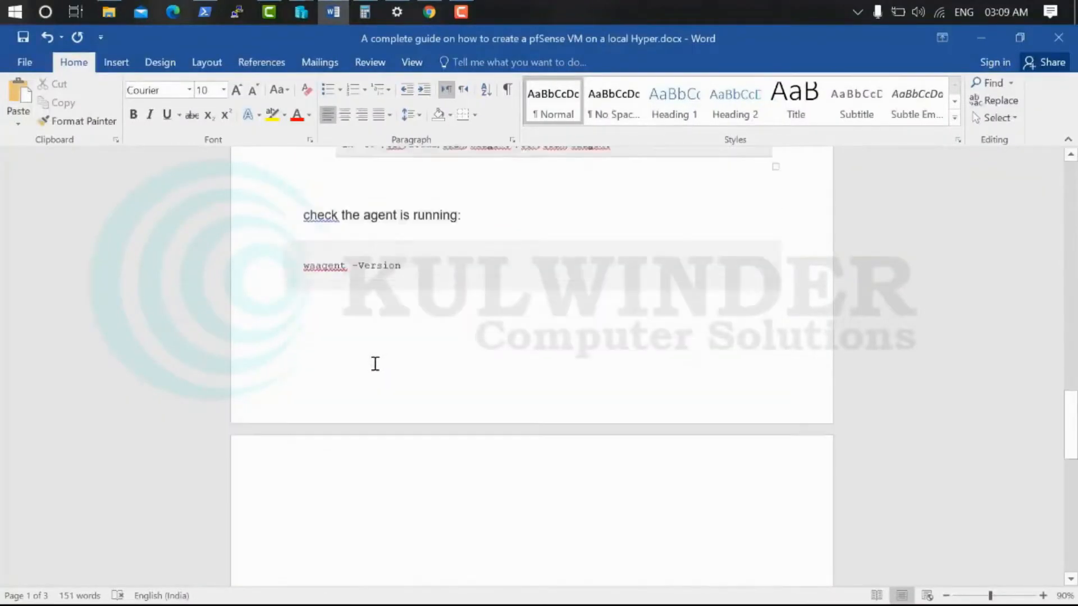
pyautogui.scroll(15, 376, 362)
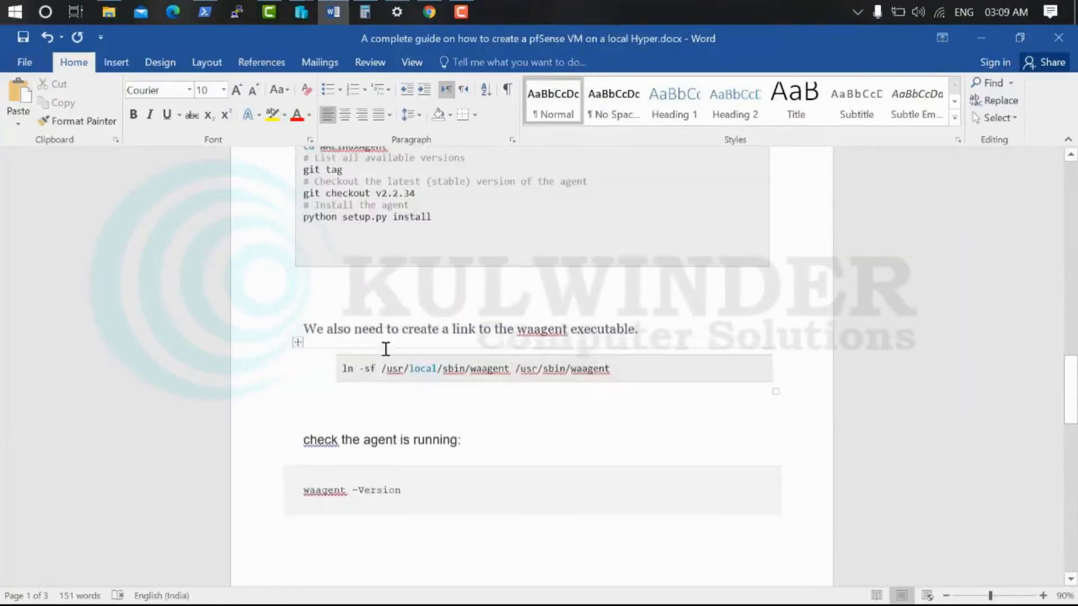
pyautogui.scroll(-4, 387, 349)
pyautogui.scroll(10, 387, 348)
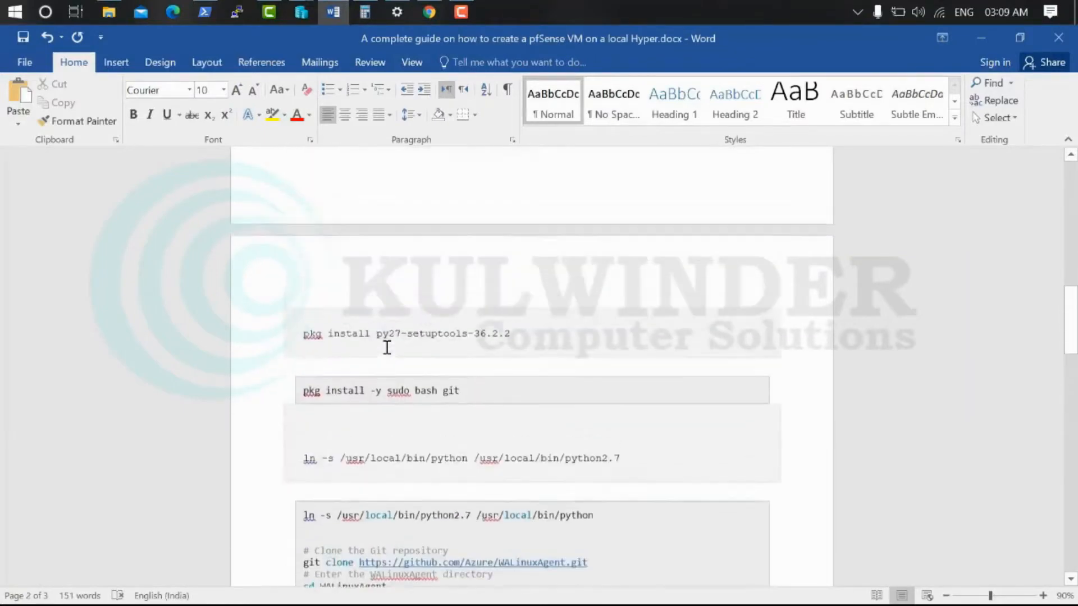
pyautogui.scroll(1, 385, 344)
pyautogui.scroll(5, 385, 345)
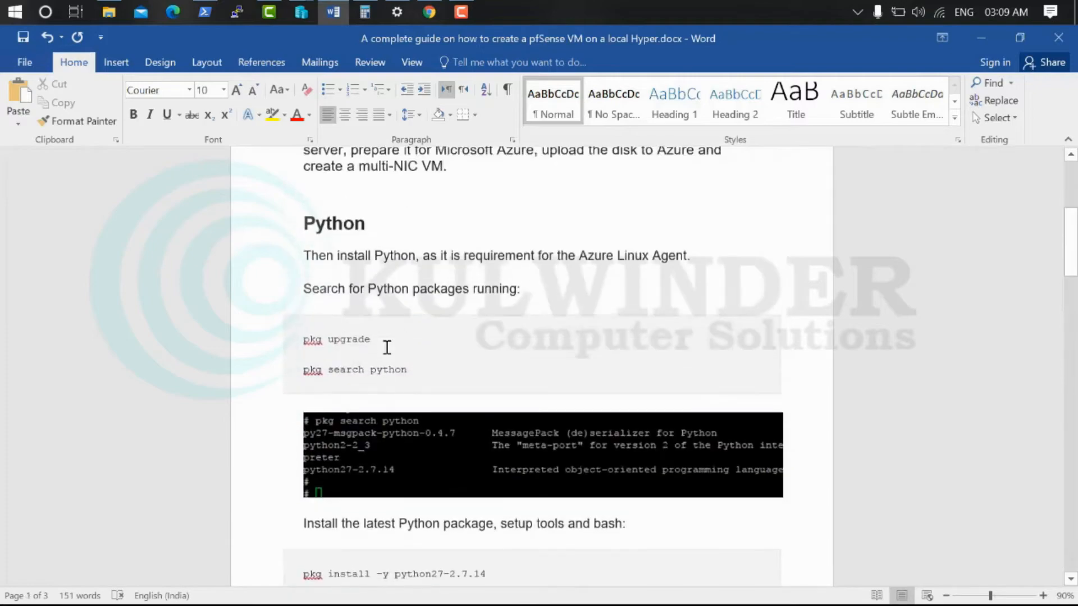
pyautogui.scroll(3, 436, 326)
pyautogui.click(985, 37)
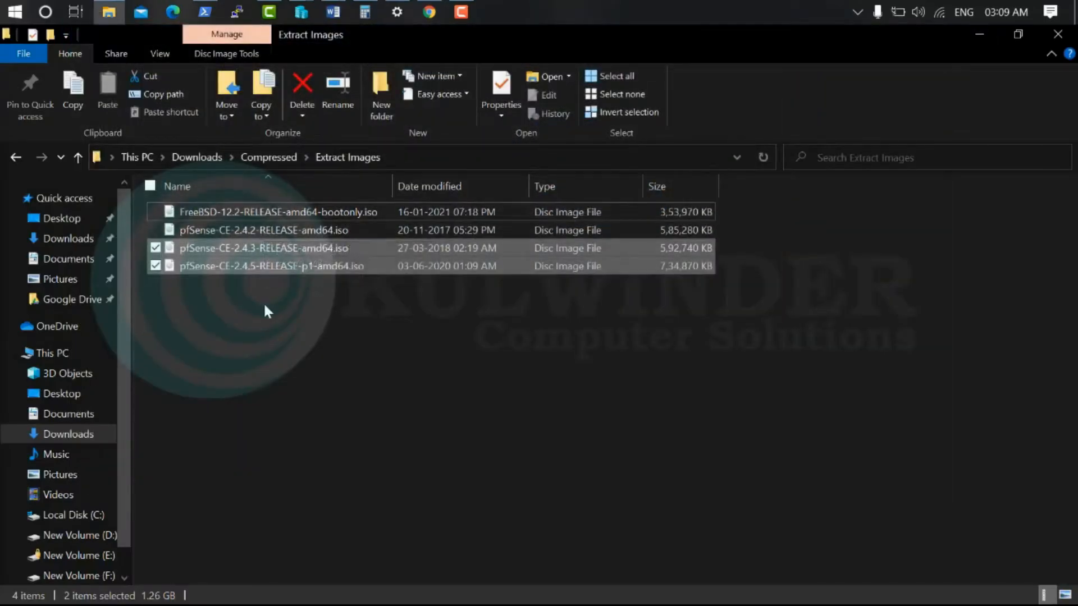
# Select only pfSense-CE-2.4.2-RELEASE-amd64.iso in Extract Images, then minimize File Explorer
pyautogui.click(275, 247)
pyautogui.click(275, 232)
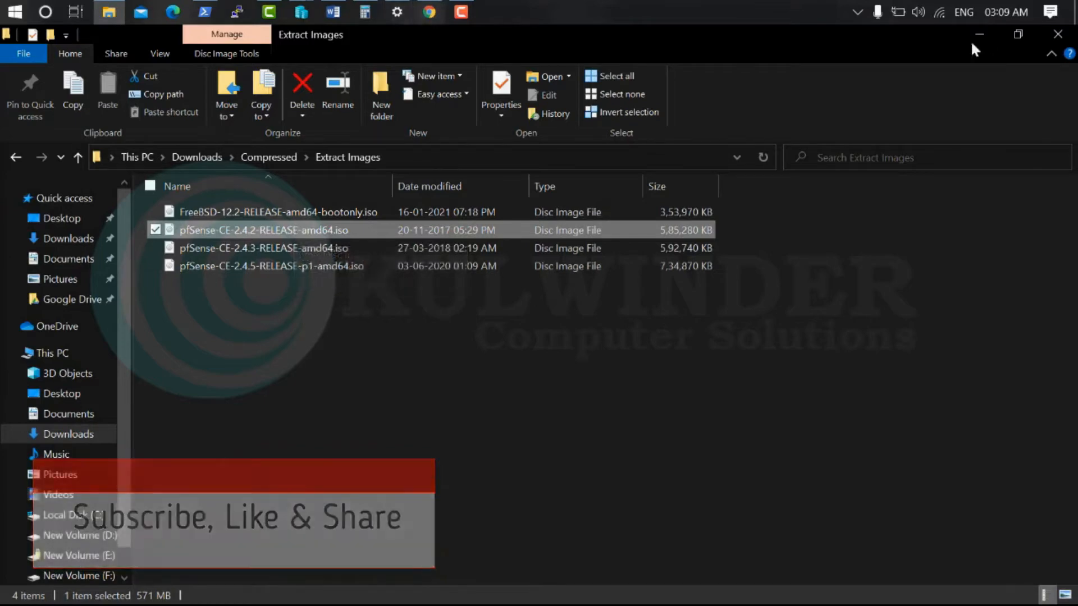
pyautogui.click(985, 32)
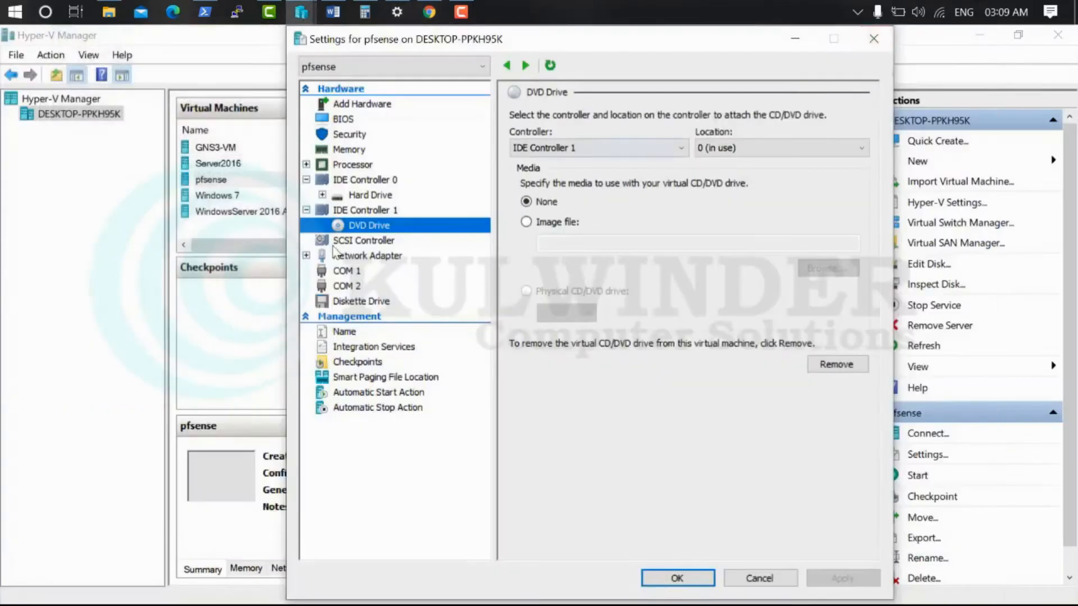
# Set the DVD drive to the pfSense-CE-2.4.2 ISO image from Extract Images, apply, and close settings
pyautogui.click(562, 221)
pyautogui.click(826, 268)
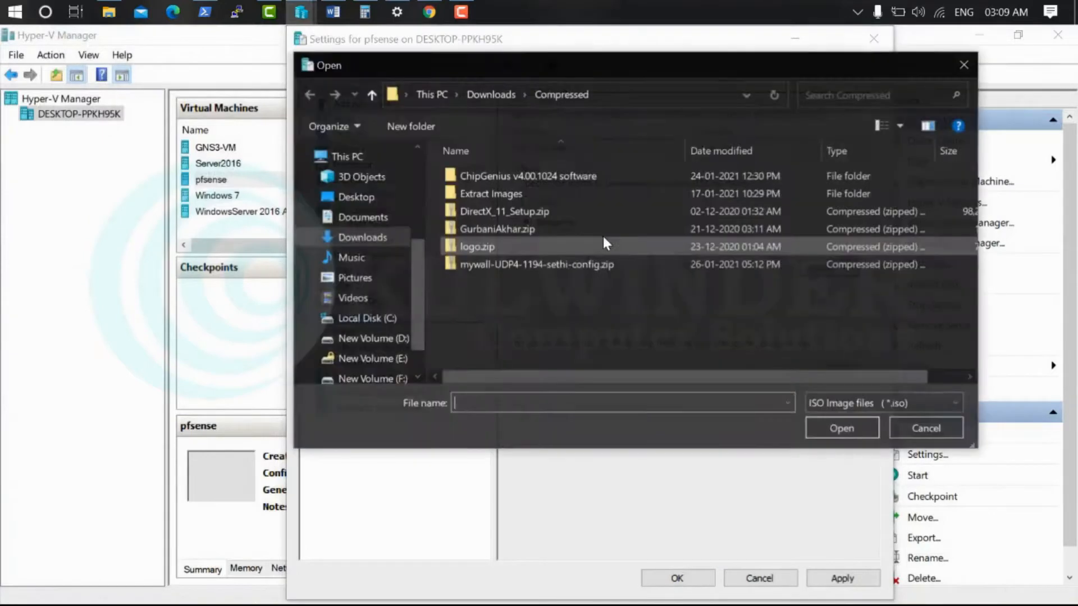
pyautogui.doubleClick(491, 192)
pyautogui.doubleClick(534, 193)
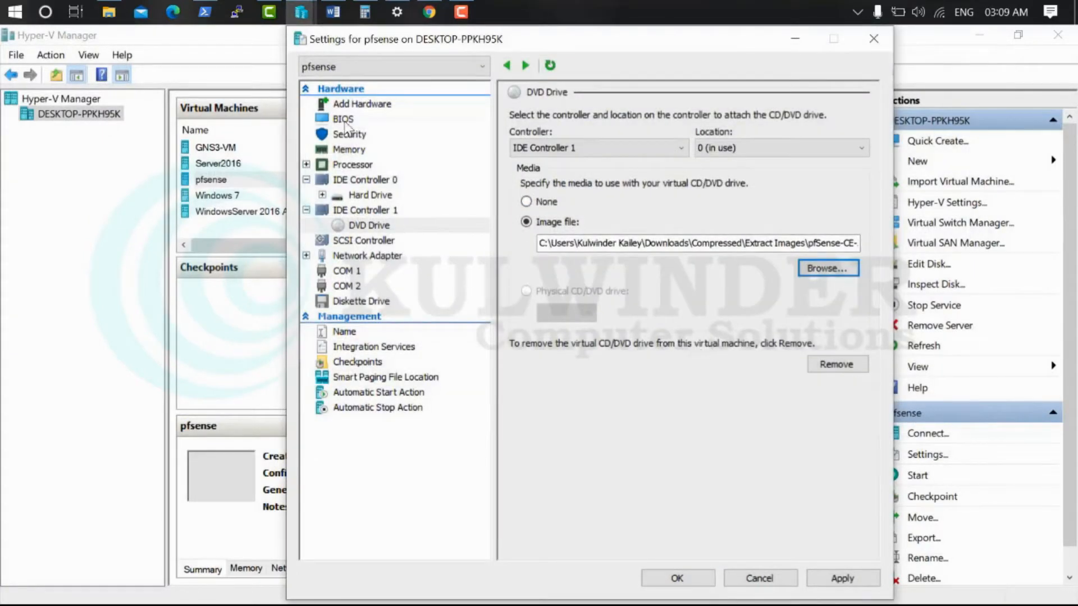
pyautogui.click(830, 578)
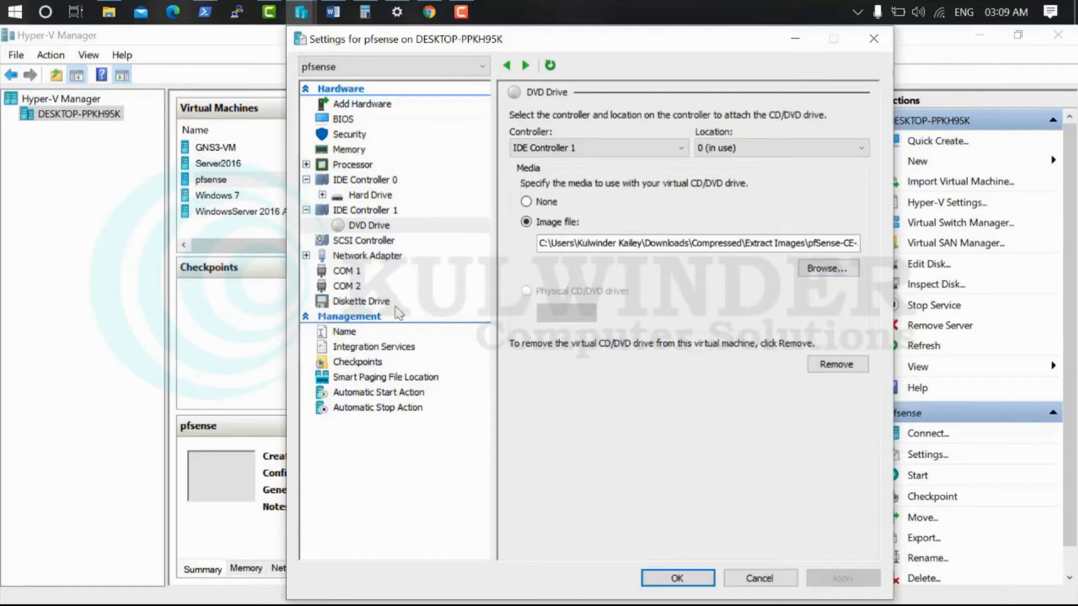
pyautogui.click(371, 256)
pyautogui.click(690, 583)
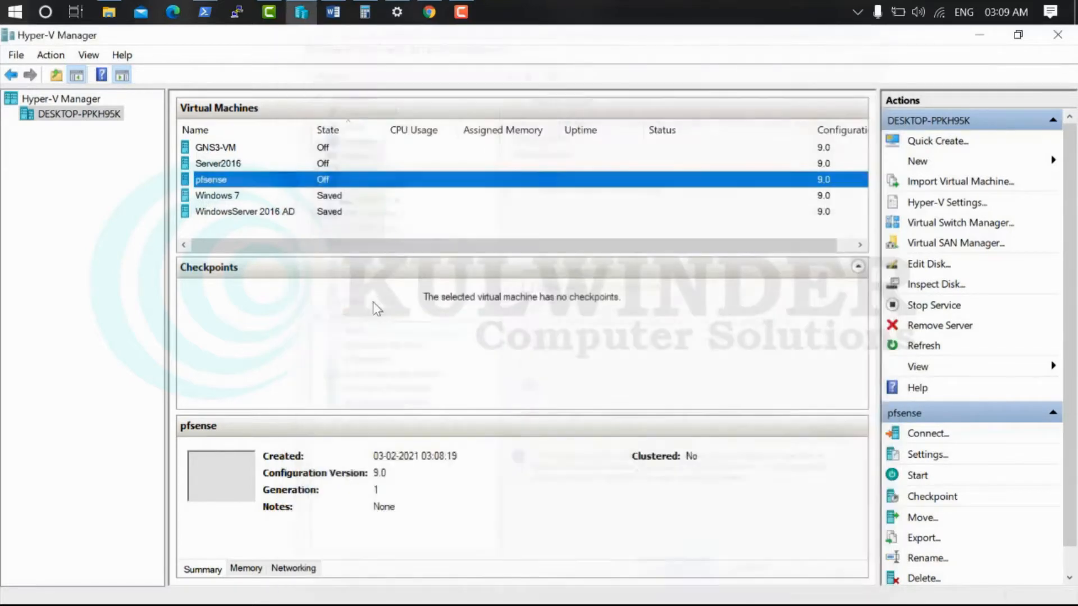
# Connect to the pfsense VM's console and start the VM, then reposition the console window
pyautogui.rightClick(239, 186)
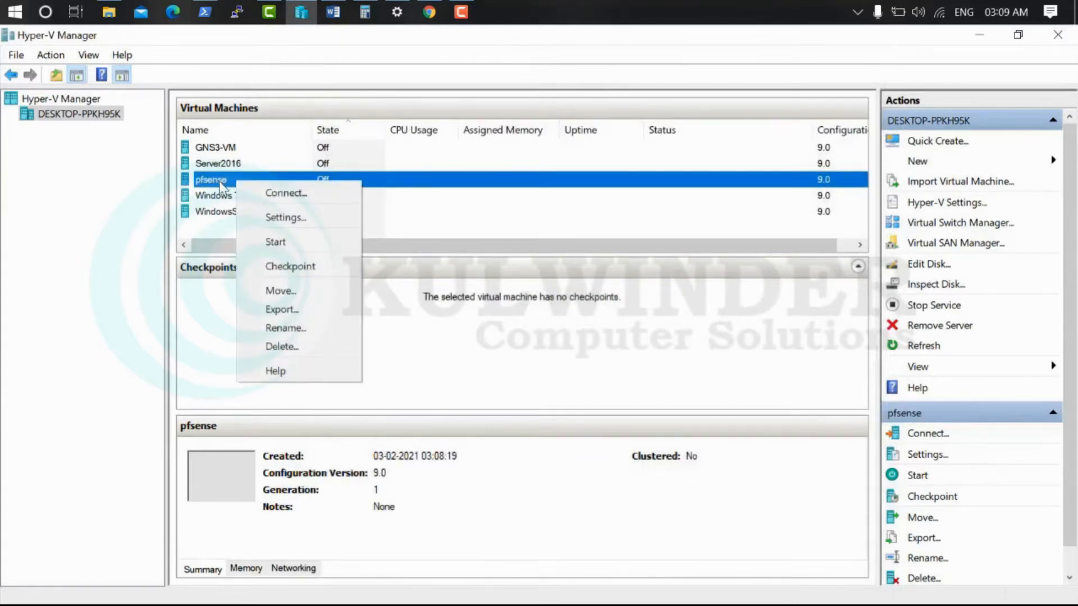
pyautogui.click(262, 194)
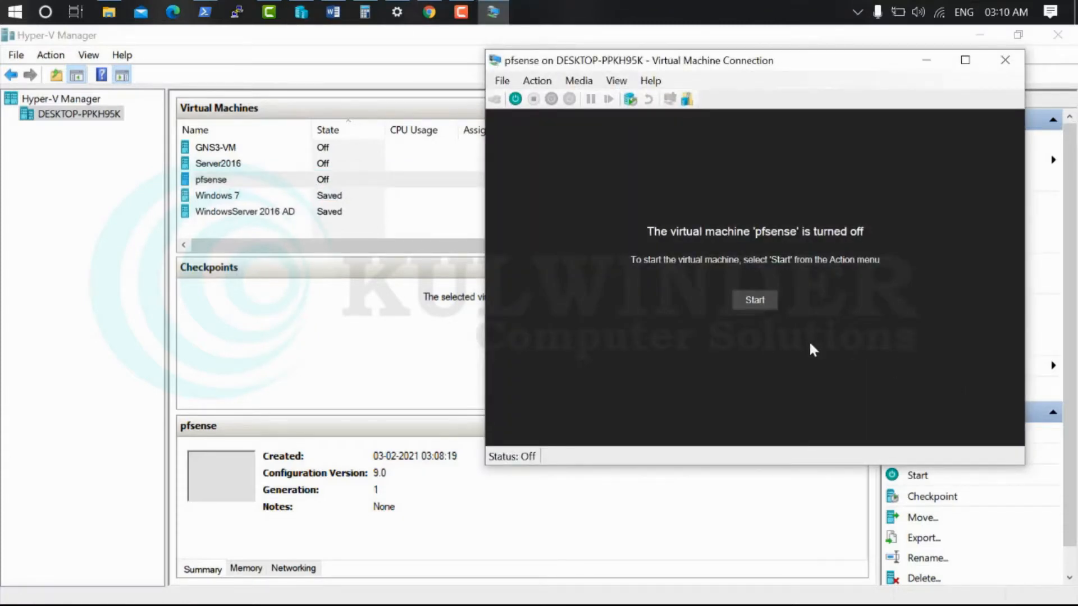
pyautogui.click(733, 301)
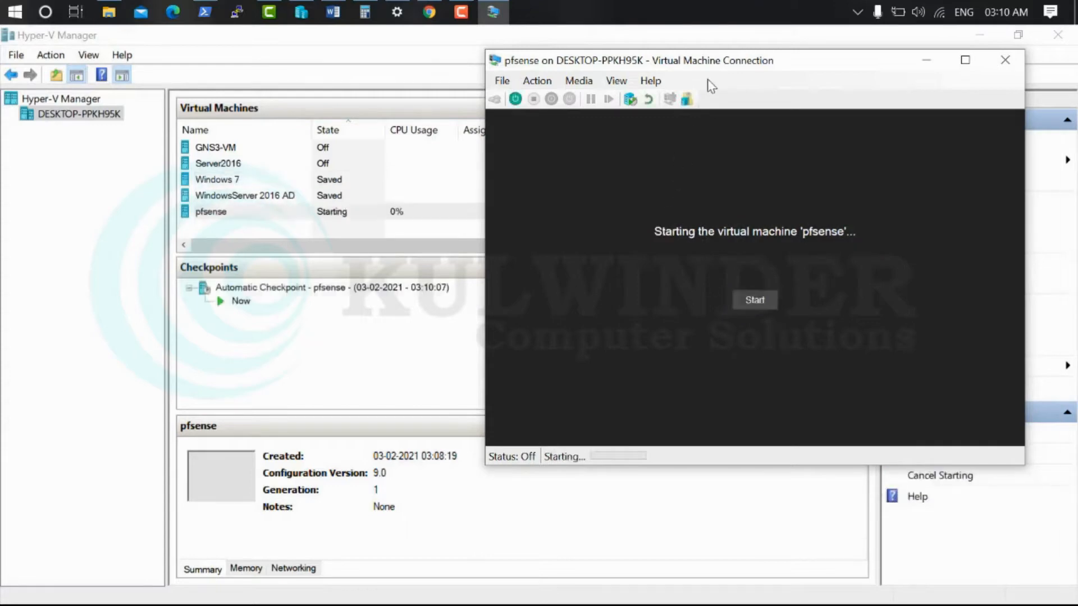
pyautogui.moveTo(726, 63); pyautogui.dragTo(578, 83)
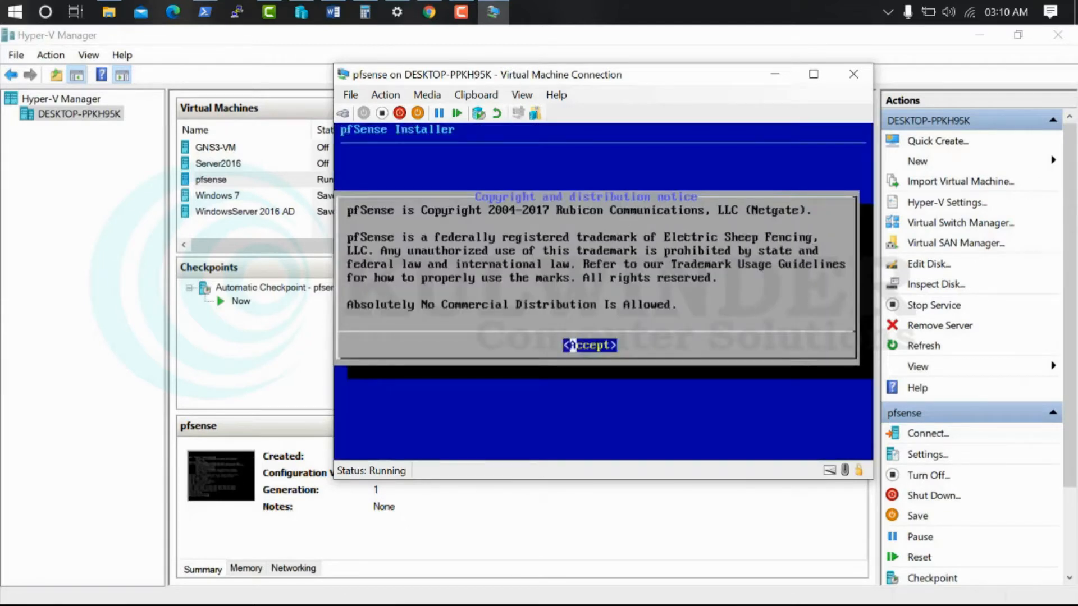
# Accept the notice, install pfSense with Auto (UFS) partitioning, skip manual configuration, and reboot
pyautogui.press('Return')
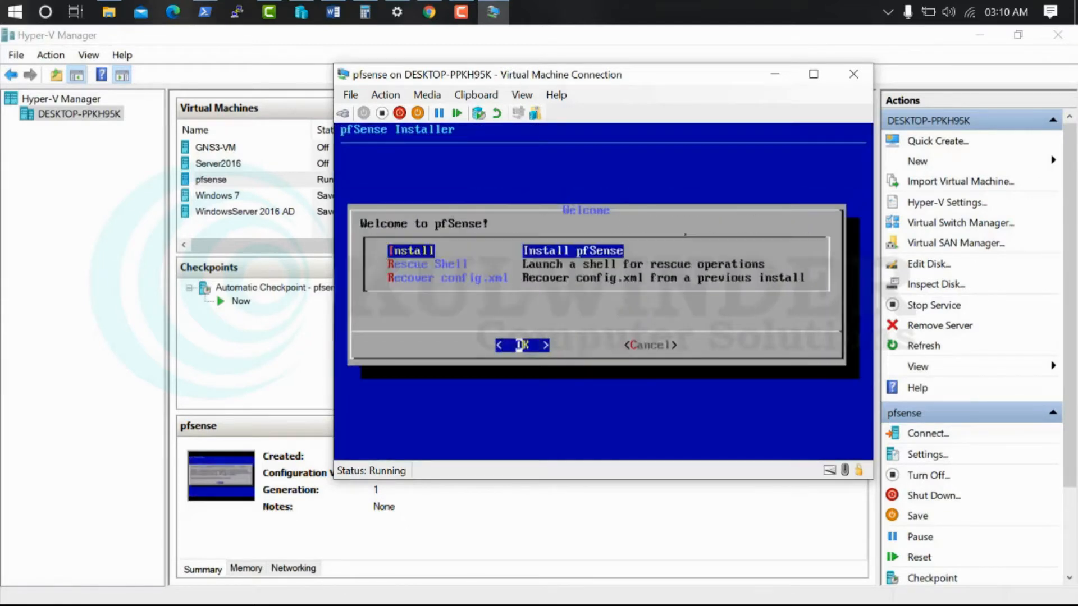
pyautogui.press('Return')
pyautogui.press('Return')
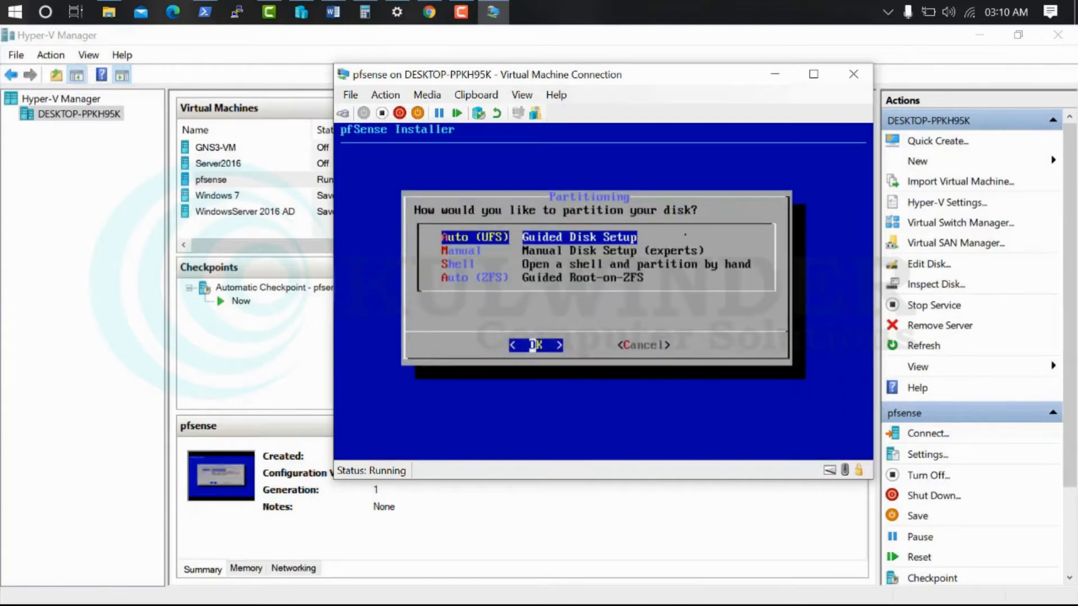
pyautogui.press('Return')
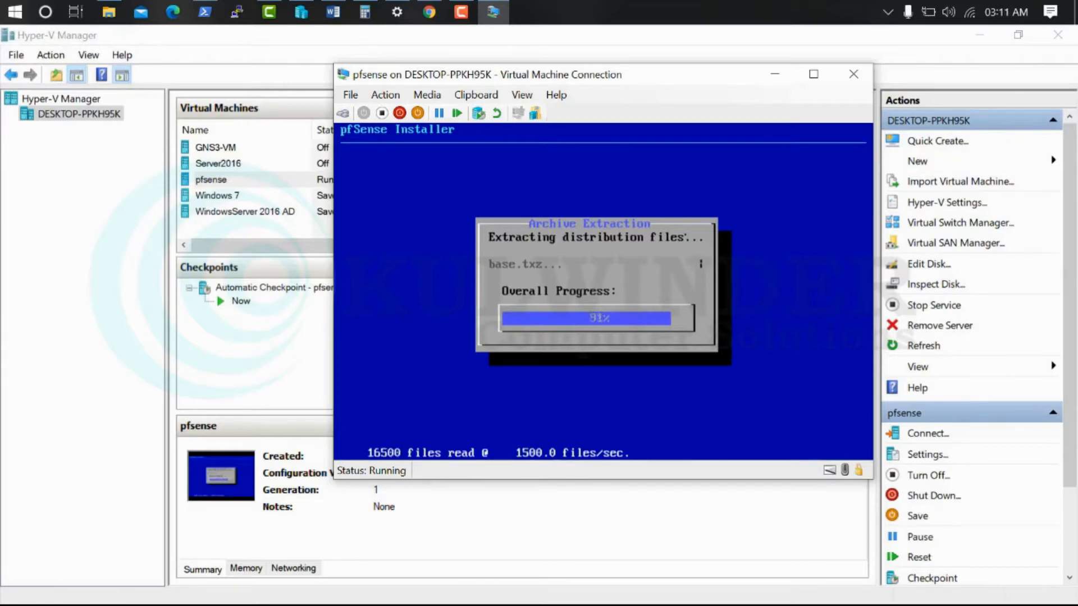
pyautogui.moveTo(671, 75); pyautogui.dragTo(625, 64)
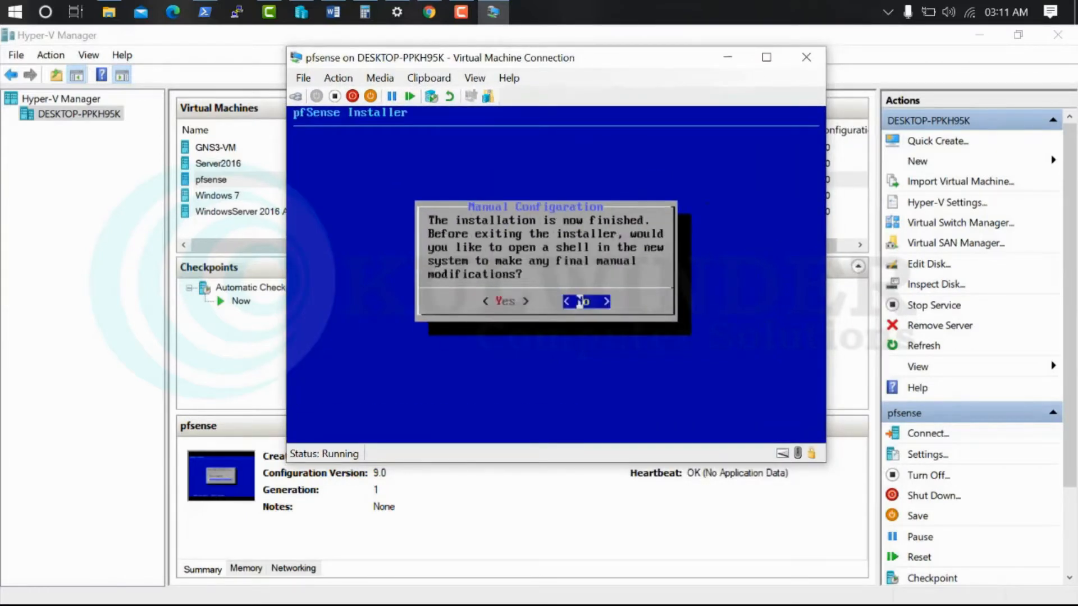
pyautogui.press('Return')
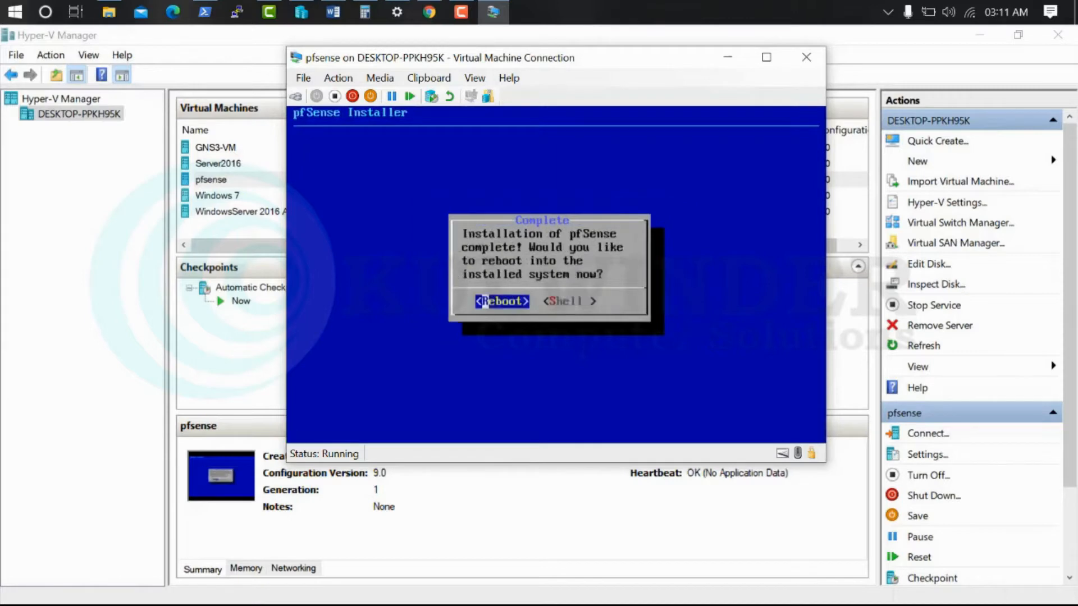
pyautogui.press('Return')
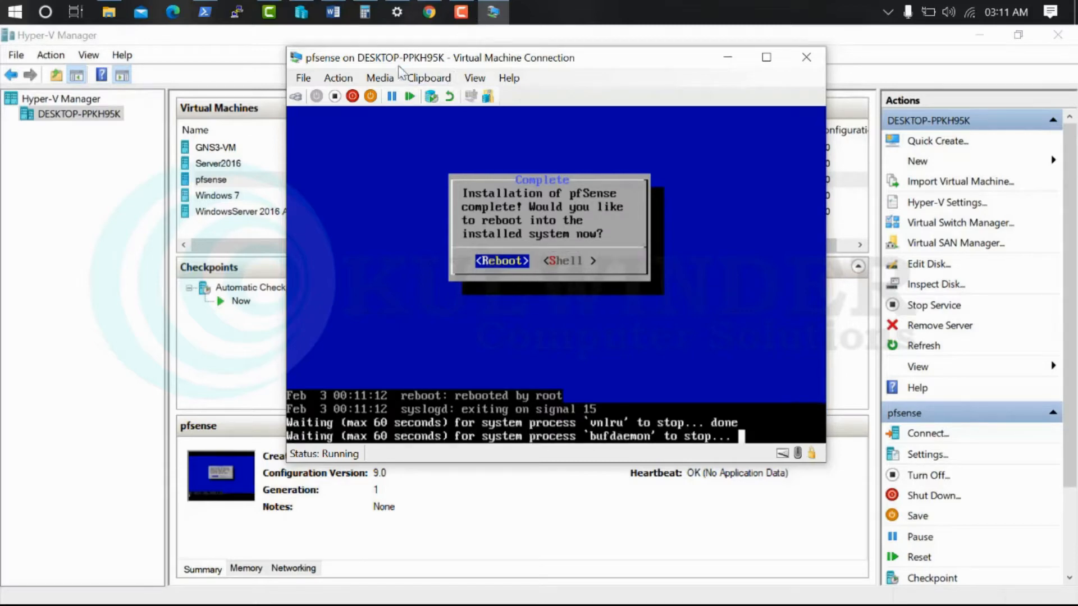
# Eject the pfSense-CE installer ISO from the VM's DVD drive via the Media menu
pyautogui.click(389, 80)
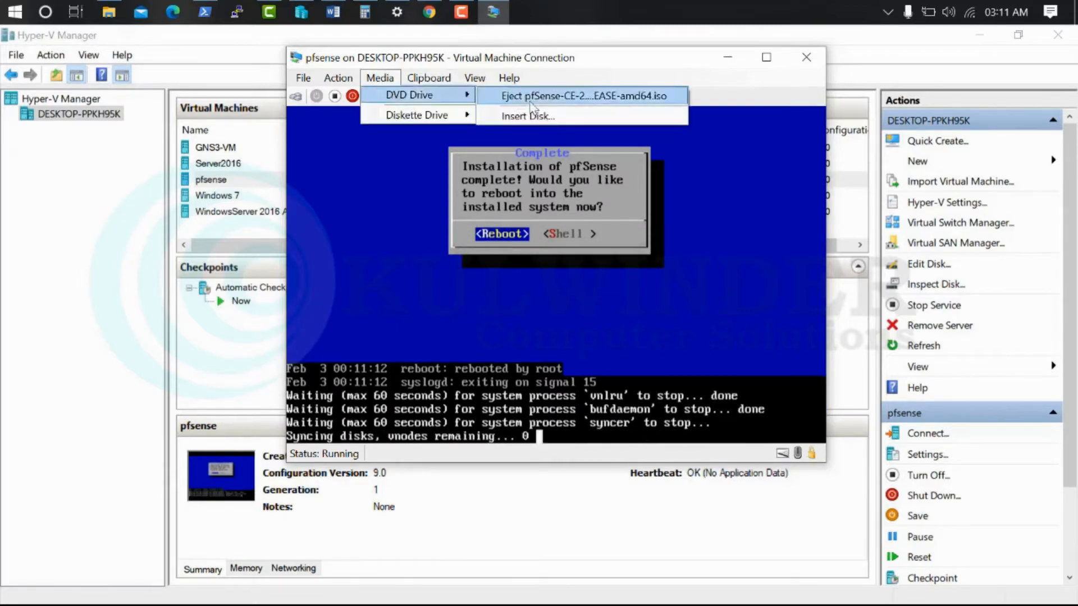
pyautogui.click(528, 97)
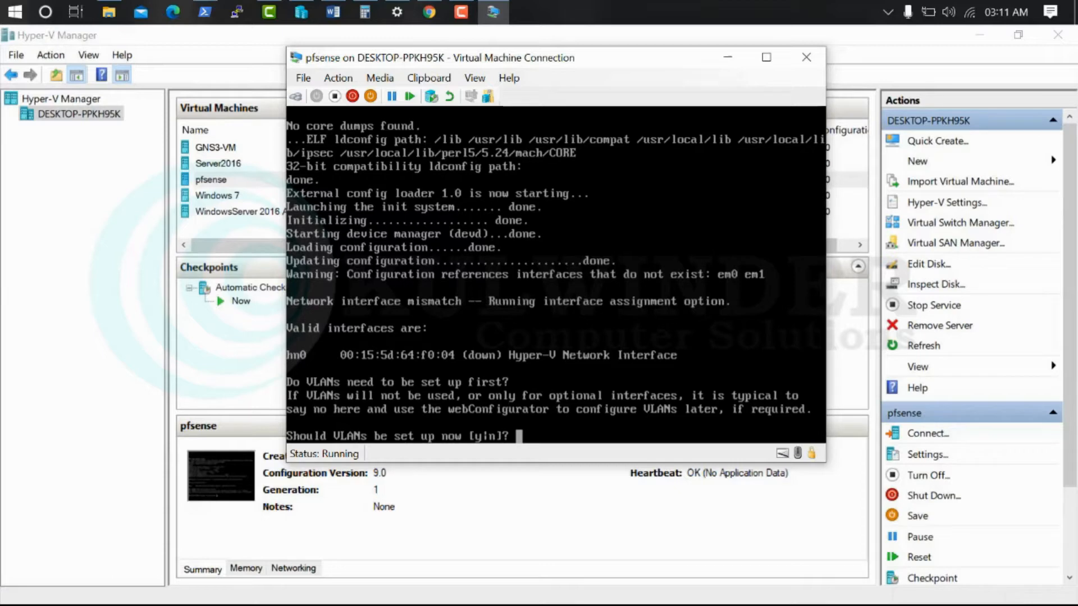
# Decline VLANs, assign hn0 as the WAN interface and leave LAN unassigned
pyautogui.write('n')
pyautogui.press('Return')
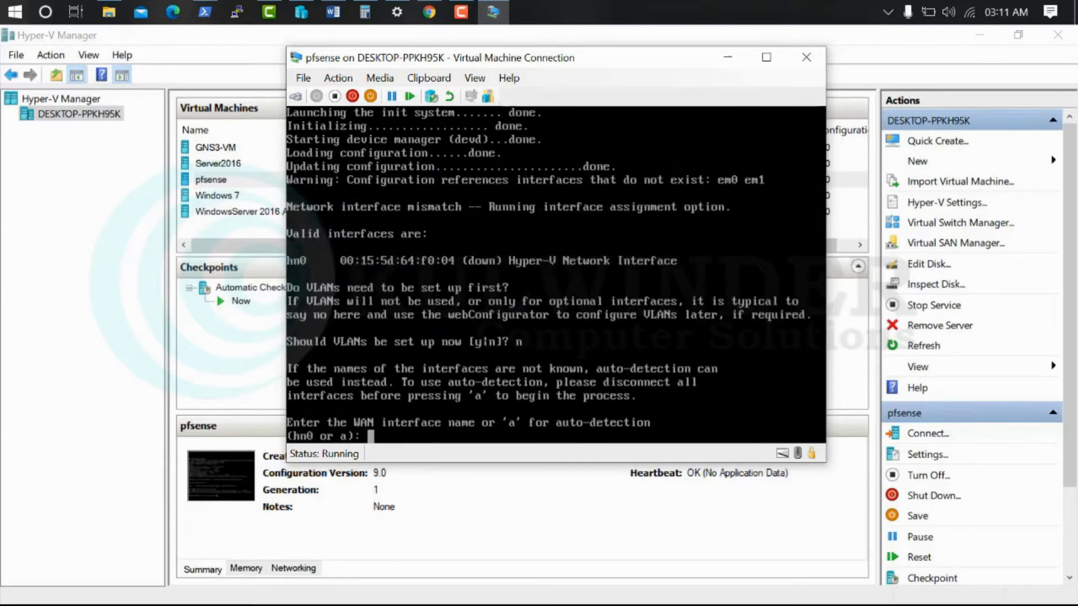
pyautogui.write('hn0')
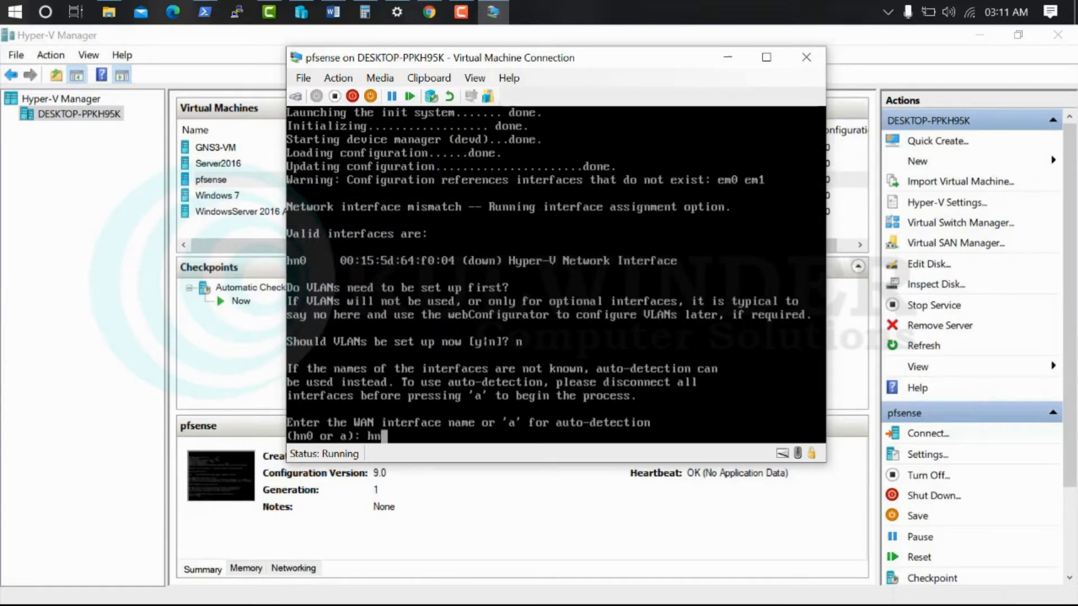
pyautogui.press('Return')
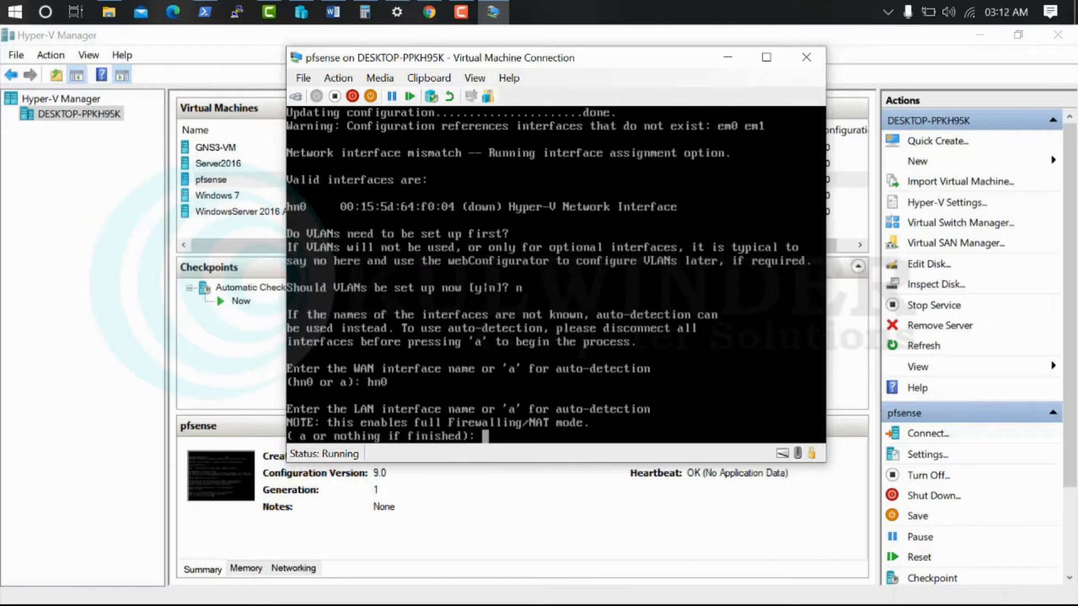
pyautogui.press('Return')
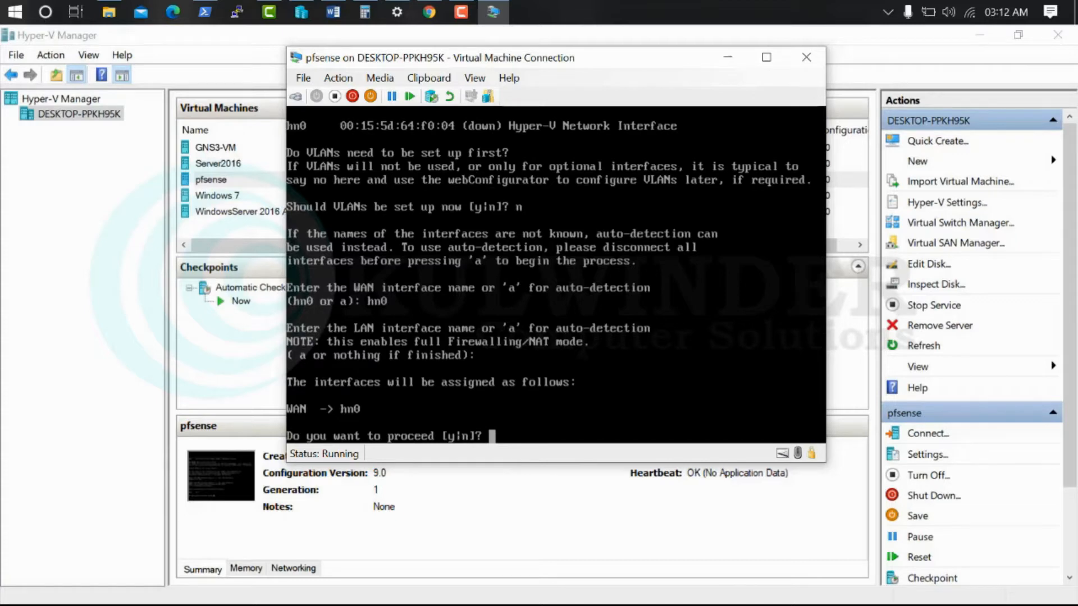
pyautogui.press('Return')
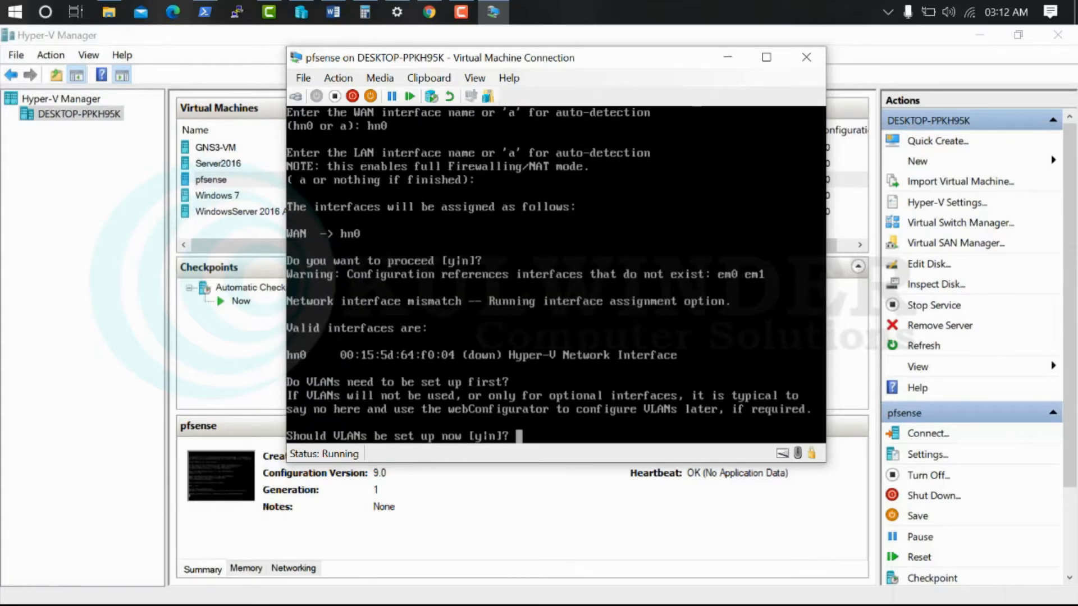
# Redo the assignment with no VLANs and WAN on hn0, then confirm with y
pyautogui.write('n')
pyautogui.press('Return')
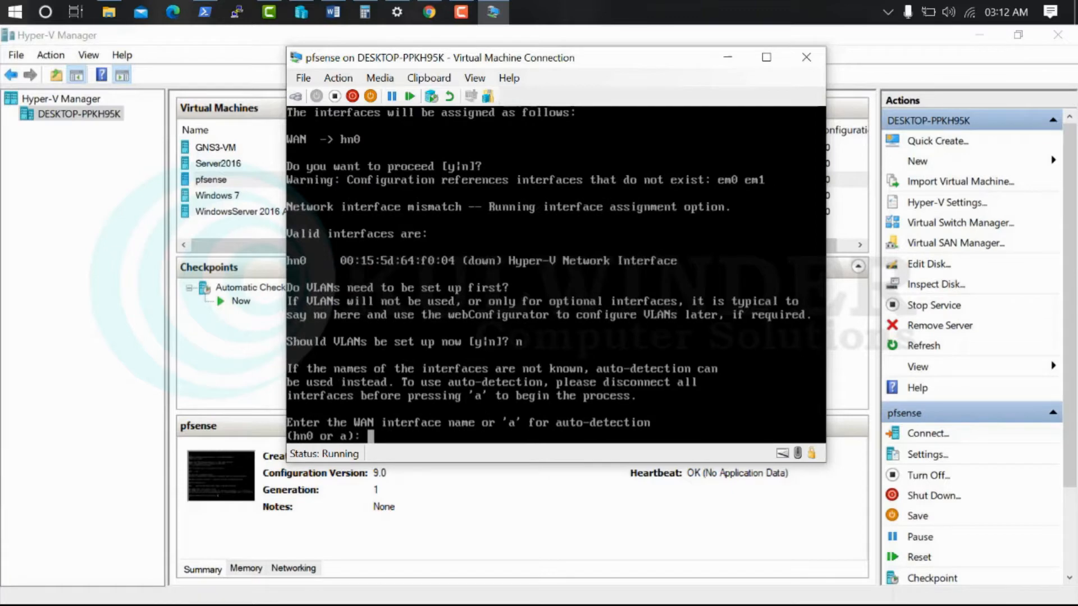
pyautogui.write('hn0')
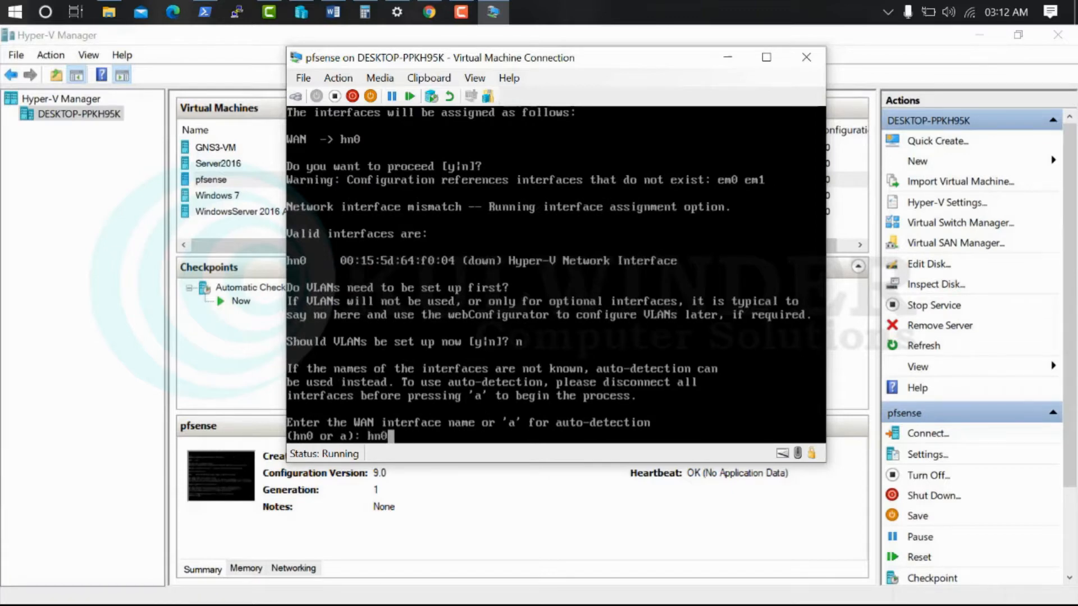
pyautogui.press('Return')
pyautogui.press('Return')
pyautogui.write('y')
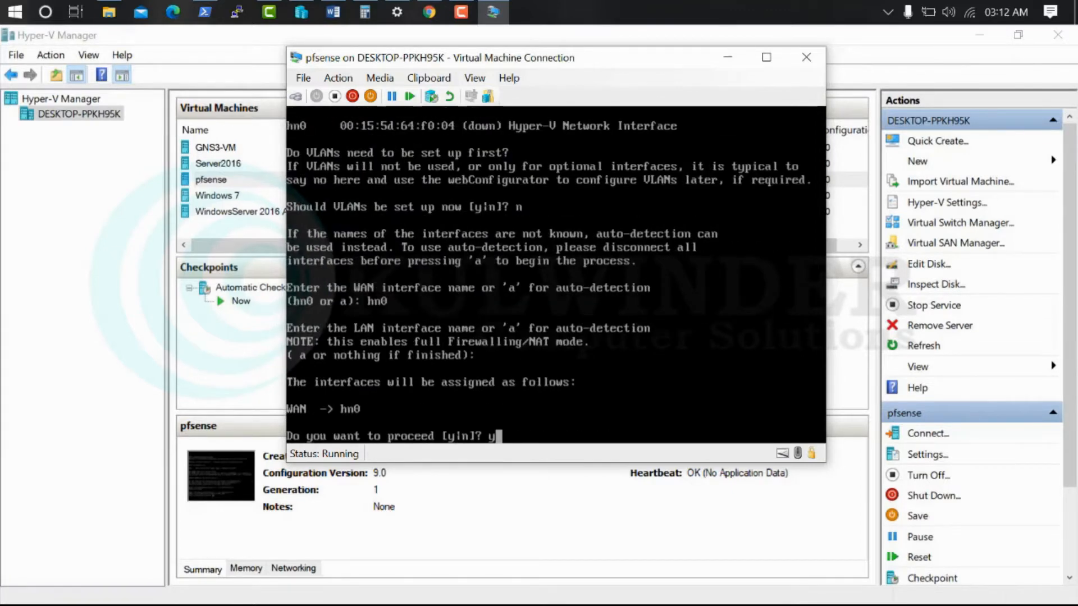
pyautogui.press('Return')
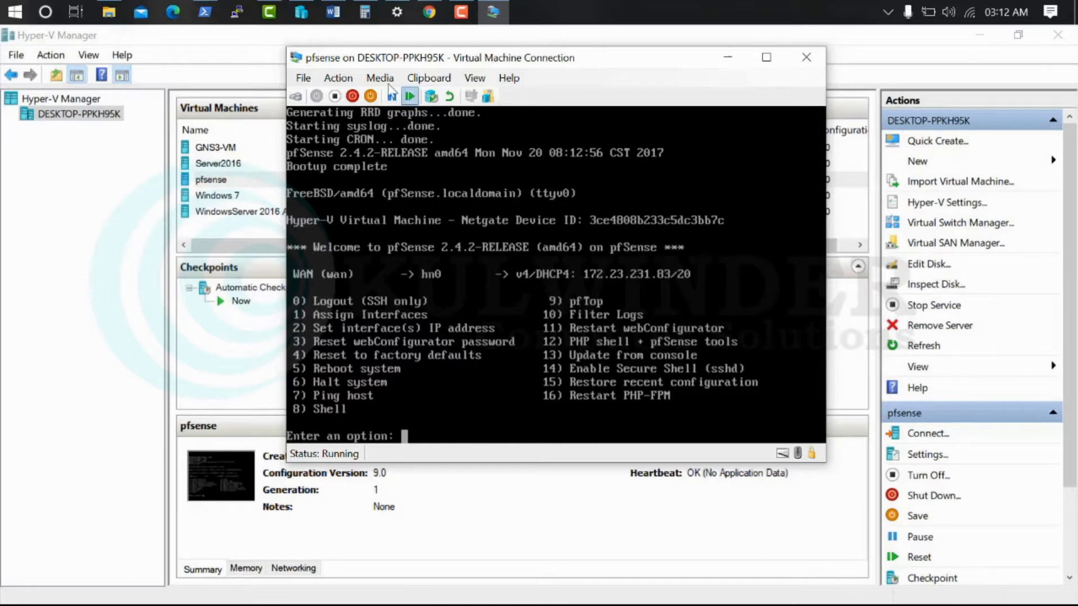
# Open the pfSense shell with option 8 and run 'pkg search python'
pyautogui.click(336, 9)
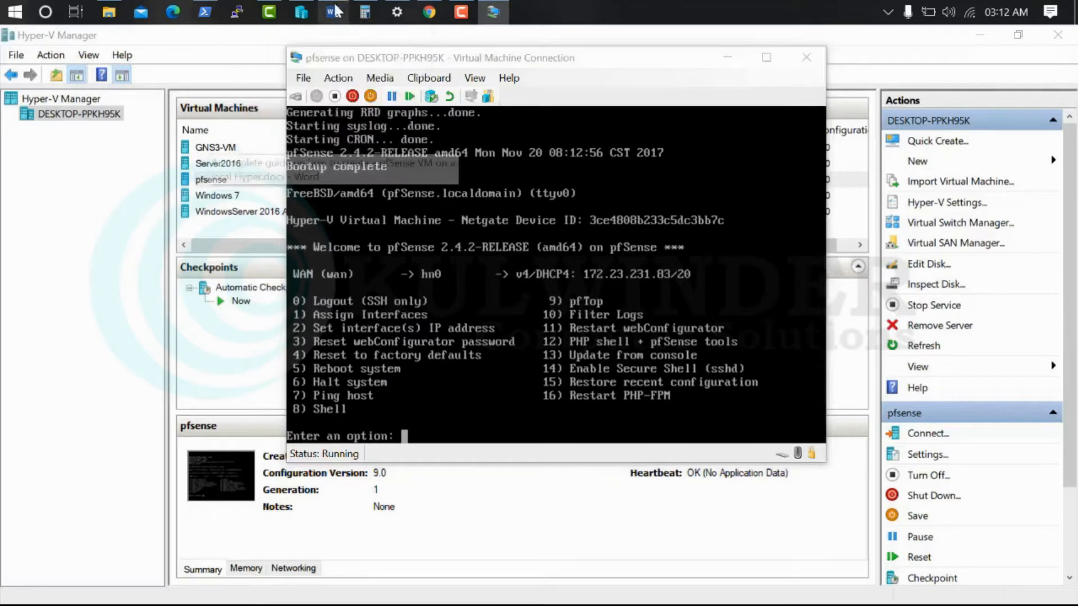
pyautogui.click(493, 11)
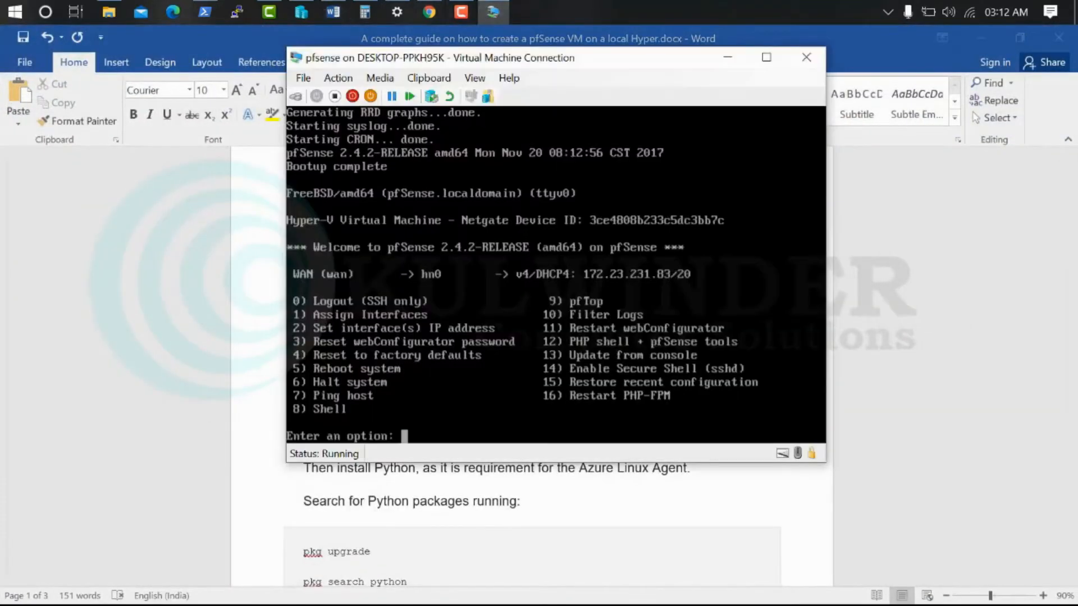
pyautogui.scroll(-2, 297, 533)
pyautogui.moveTo(376, 62); pyautogui.dragTo(706, 101)
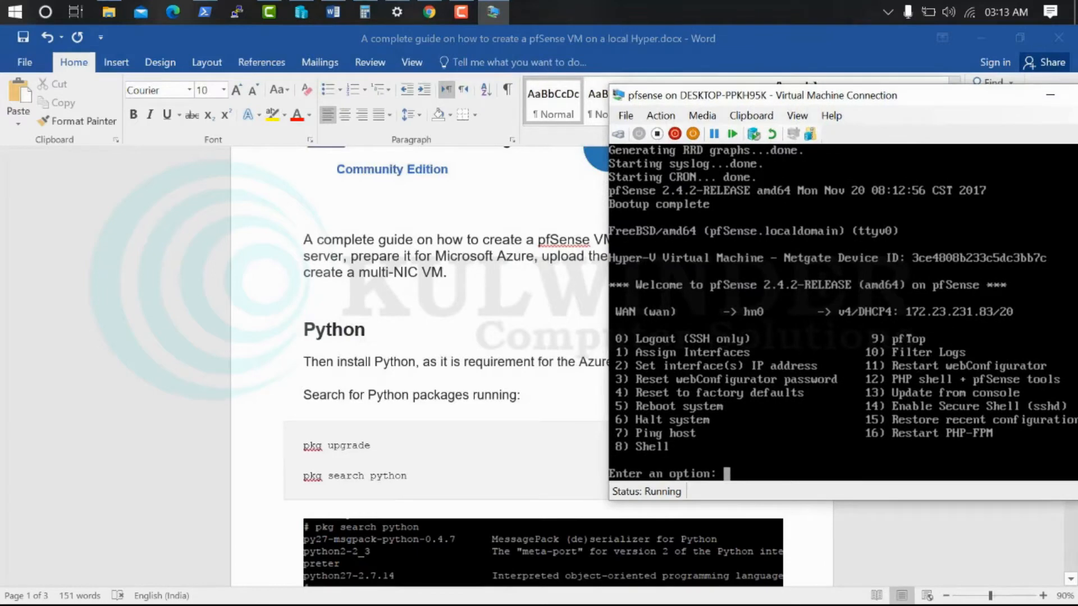
pyautogui.write('8')
pyautogui.press('Return')
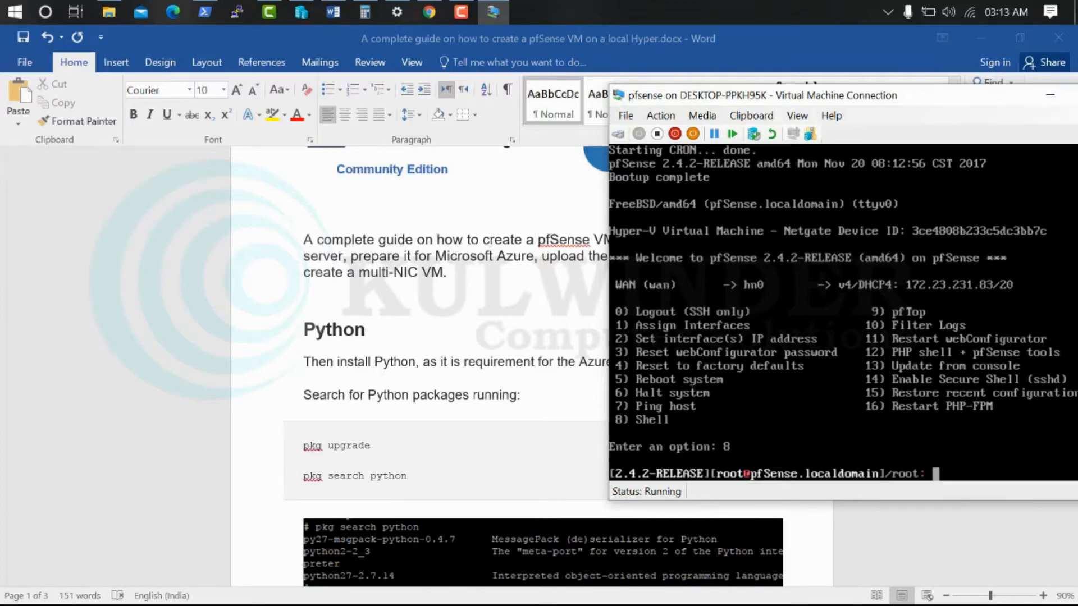
pyautogui.write('pkg search pyt')
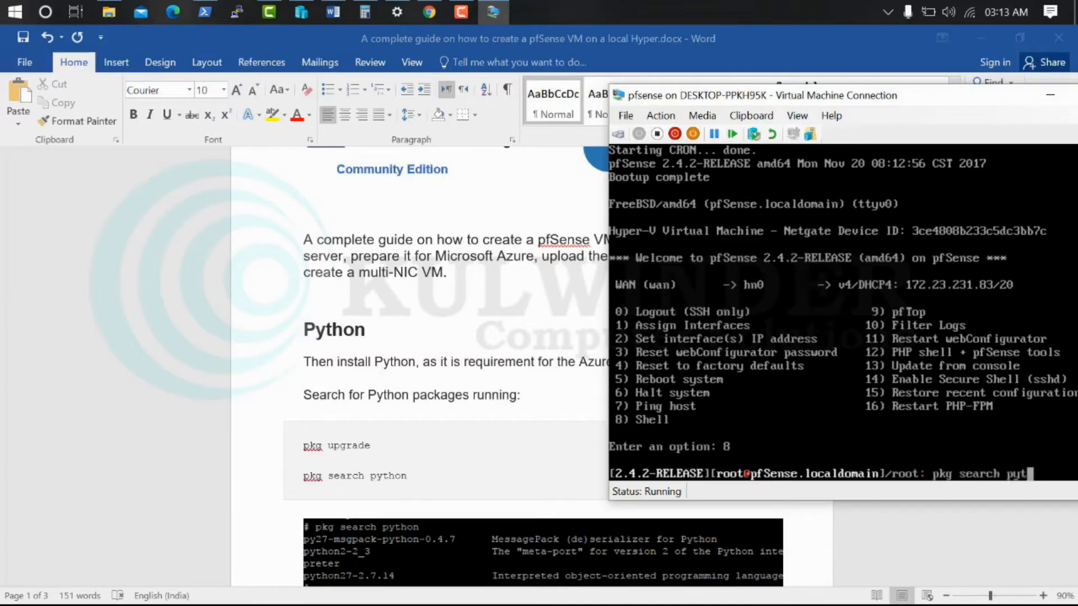
pyautogui.write('hon')
pyautogui.press('Return')
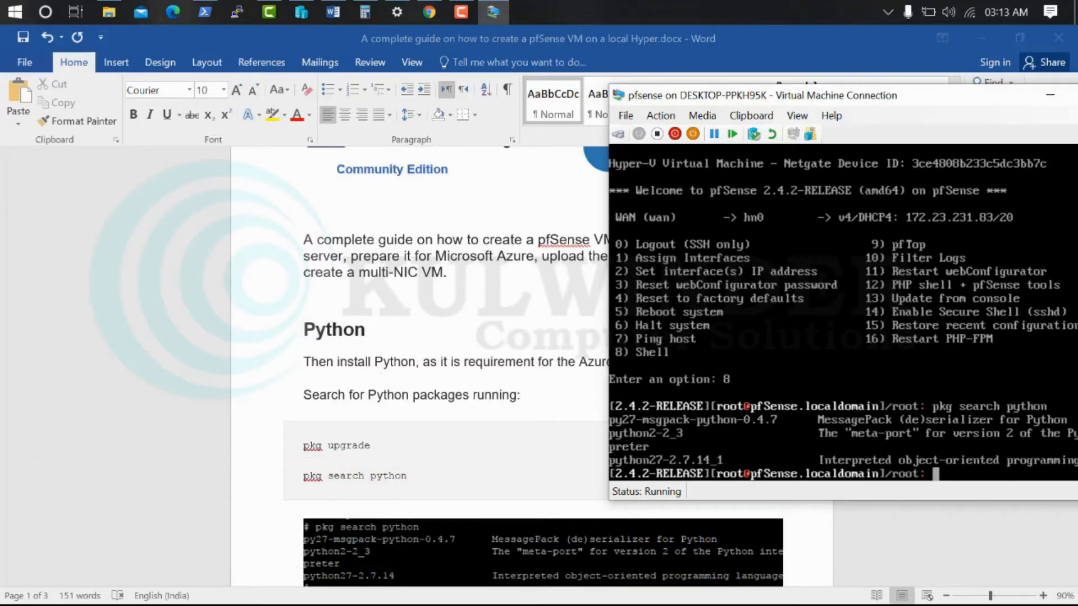
# Install python27-2.7.14 on pfSense with pkg install -y
pyautogui.scroll(-3, 521, 425)
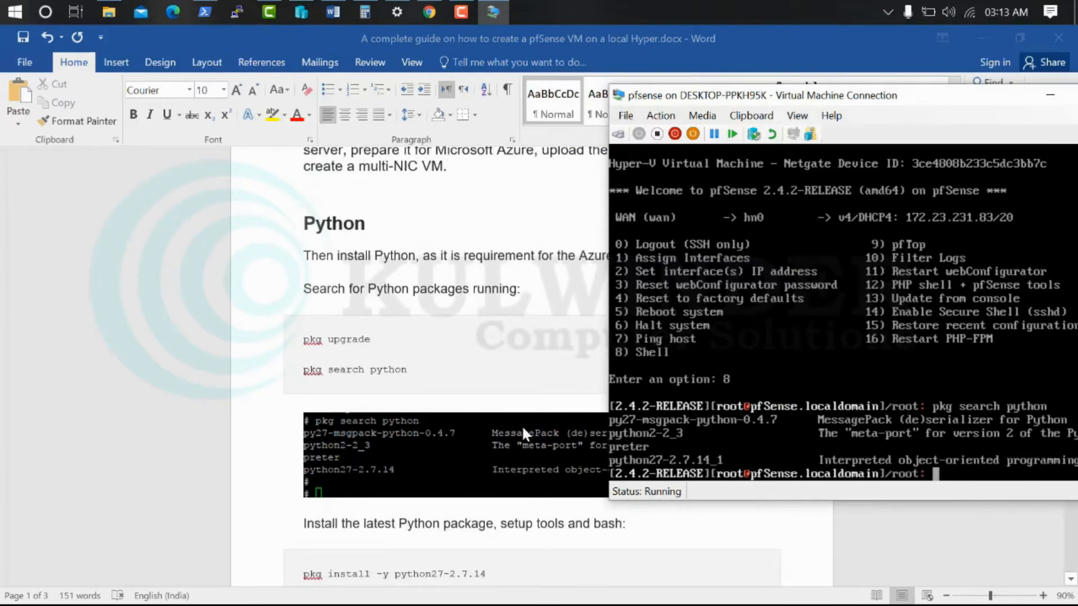
pyautogui.scroll(-5, 522, 431)
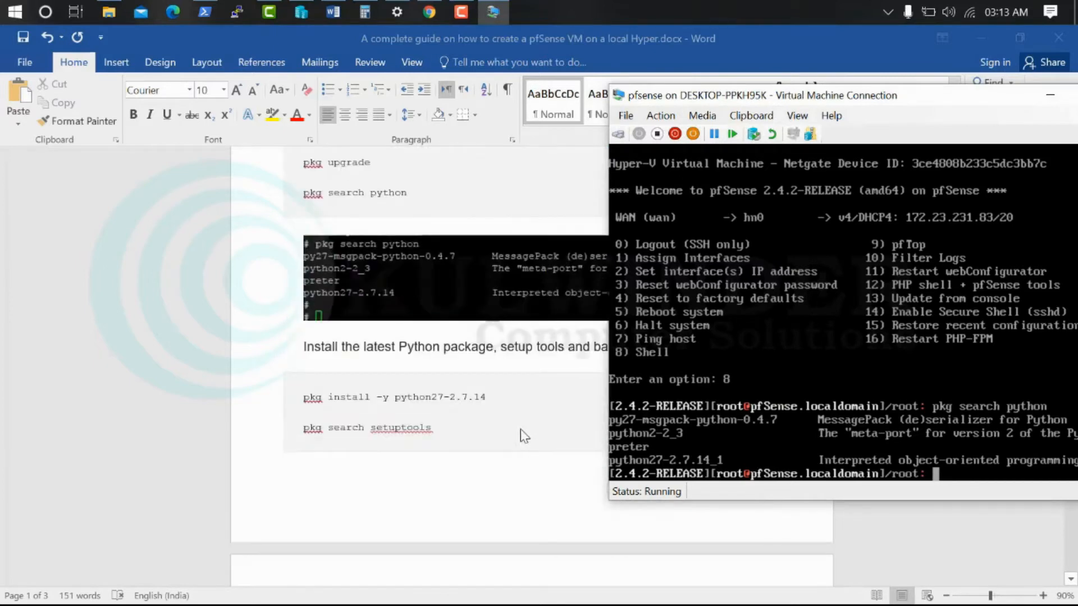
pyautogui.write('pkg install ')
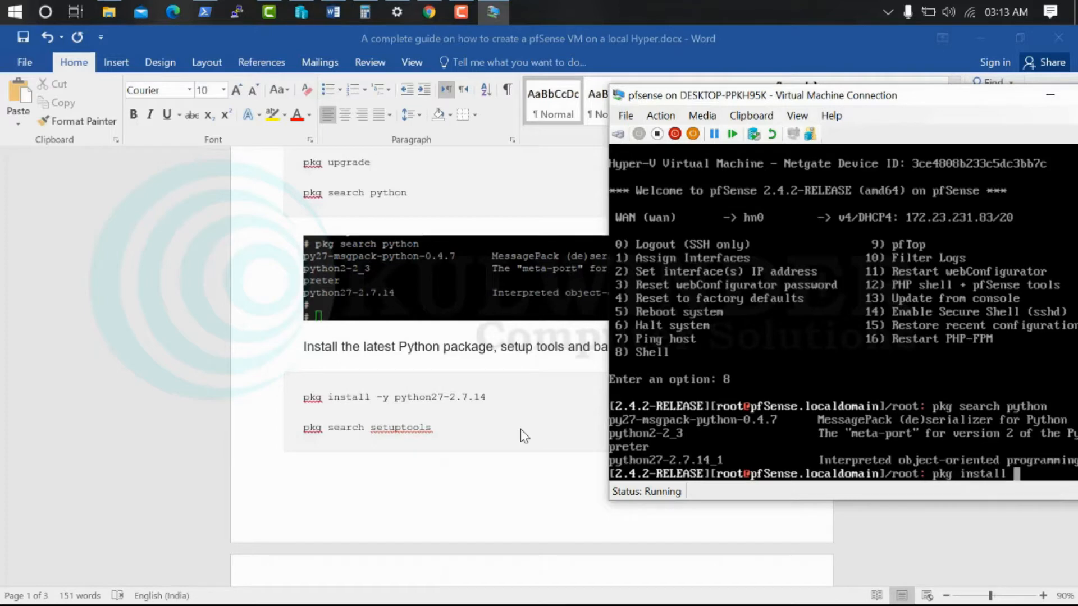
pyautogui.write('-y python2')
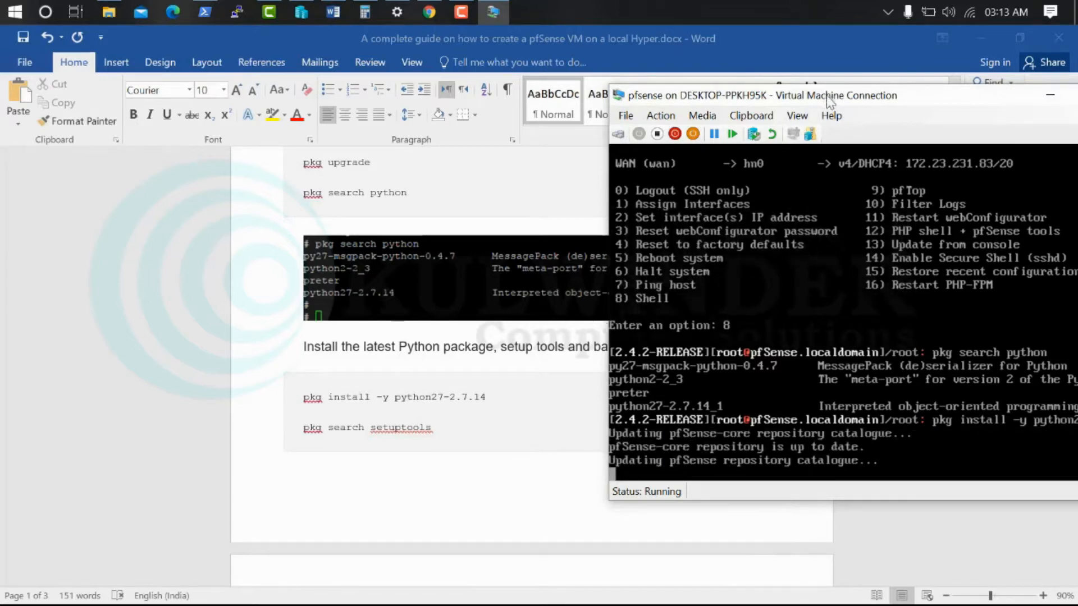
pyautogui.moveTo(828, 101); pyautogui.dragTo(703, 91)
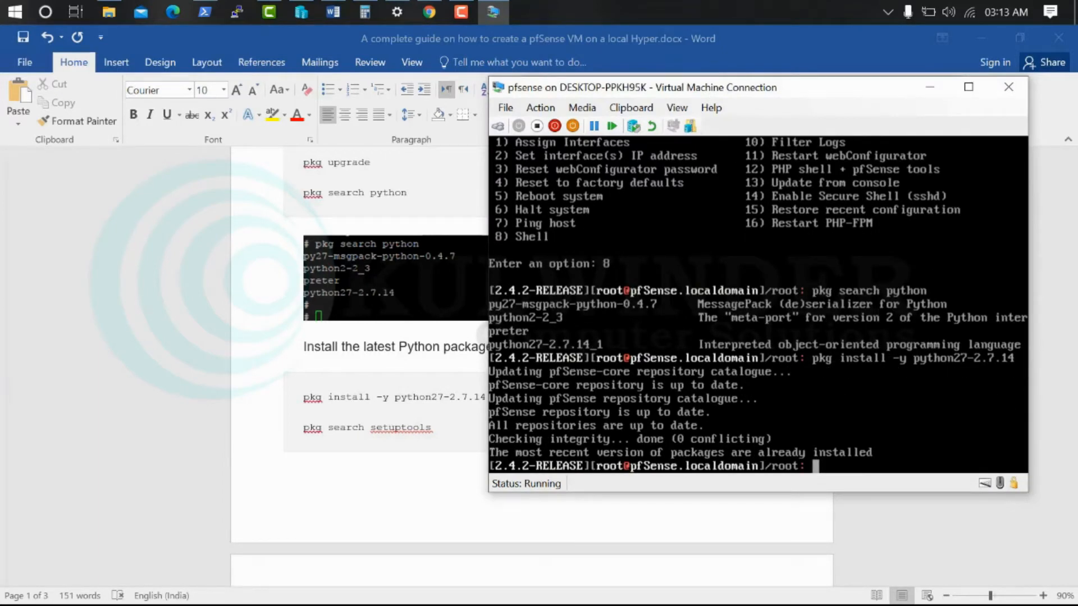
# Search the package repository for setuptools, finding py27-setuptools-36.5.0
pyautogui.write('pkg search setu')
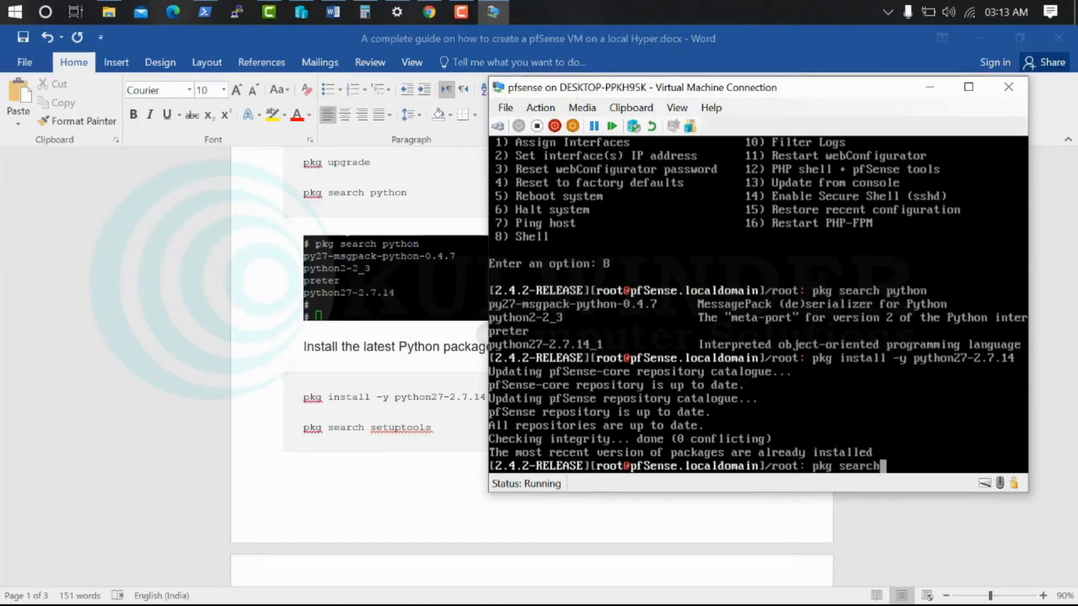
pyautogui.write('tools')
pyautogui.press('Return')
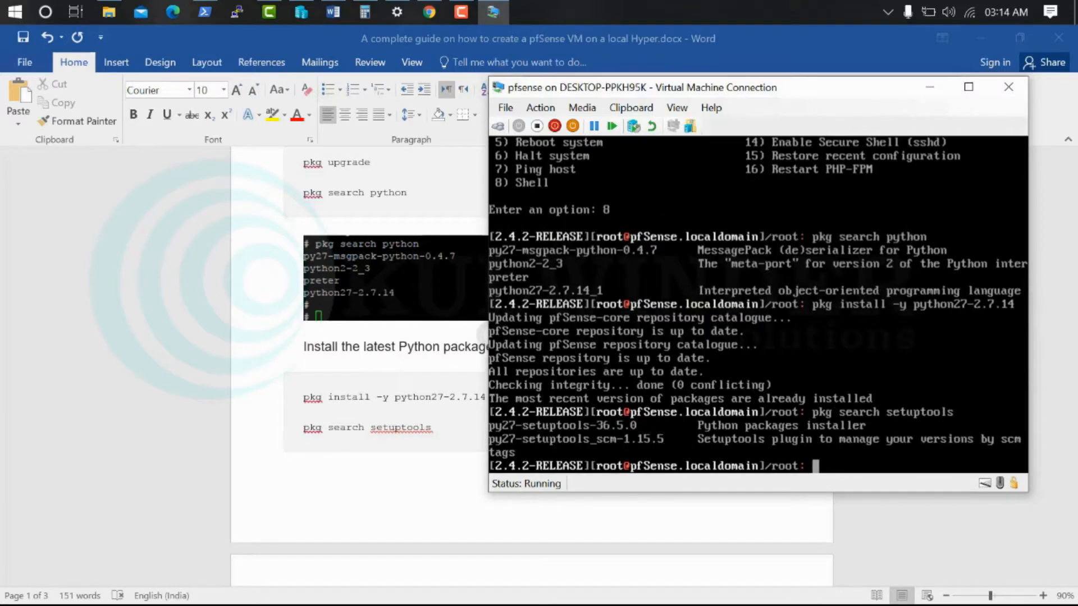
# Install py27-setuptools-36.5.0 with pkg, answering y at the Proceed prompt
pyautogui.scroll(-3, 428, 440)
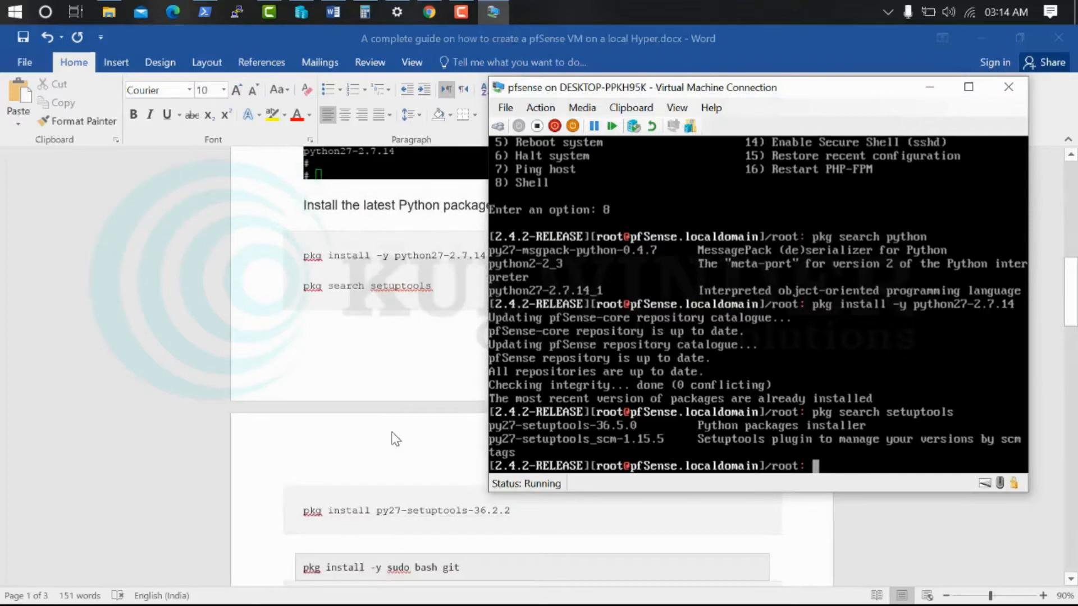
pyautogui.write('pkg install py2')
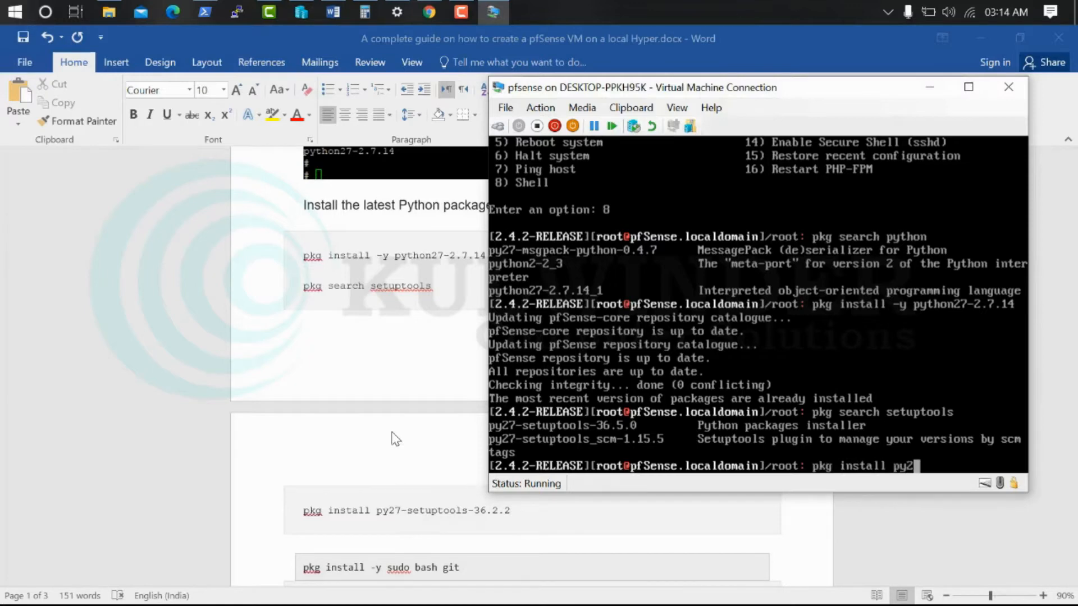
pyautogui.write('7-setuptools')
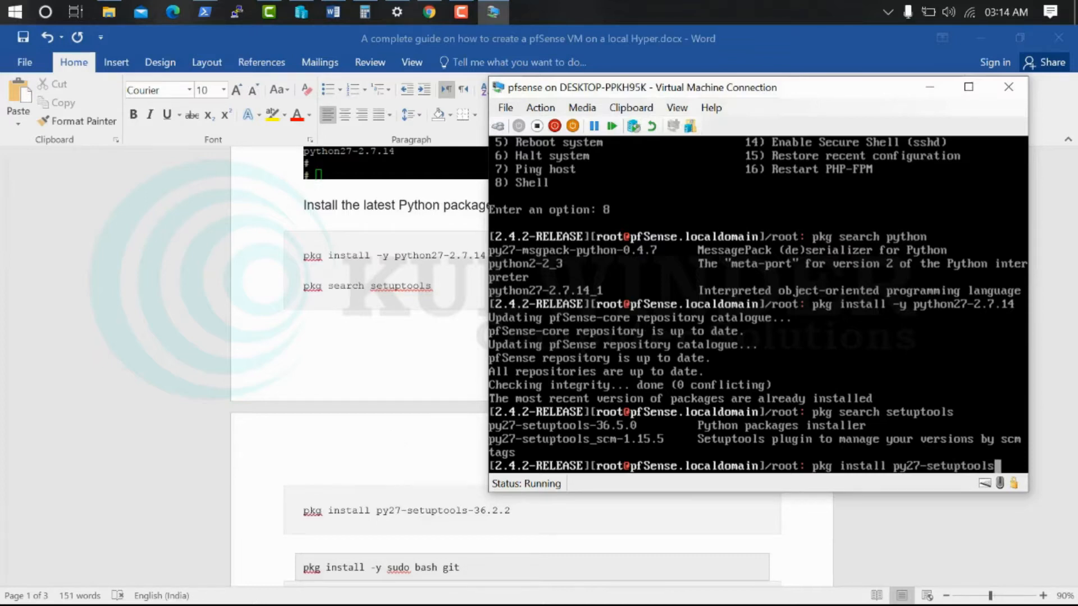
pyautogui.write('-36.5.0')
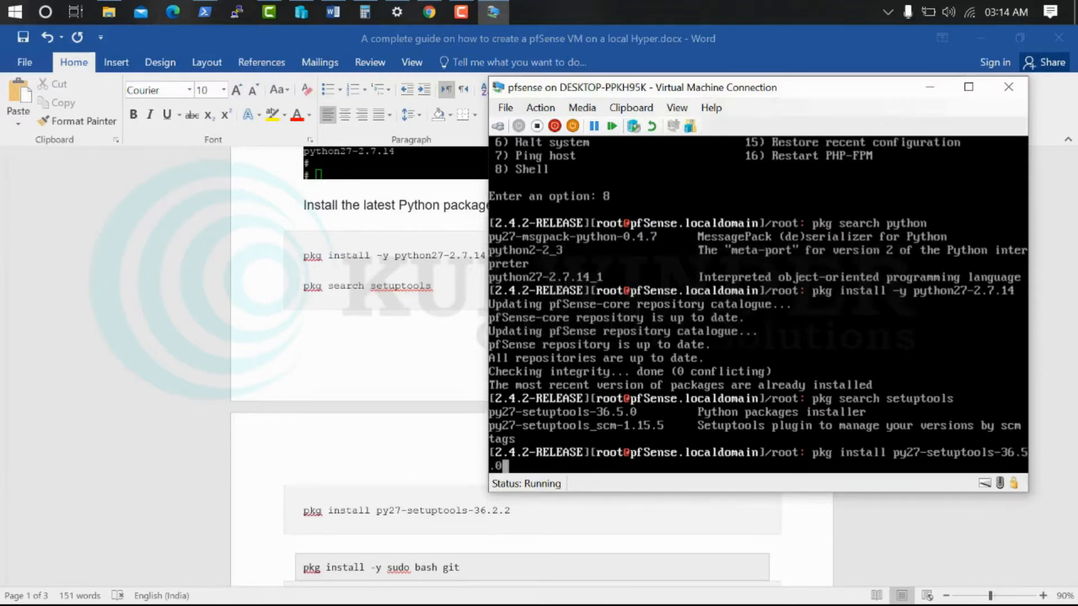
pyautogui.press('Return')
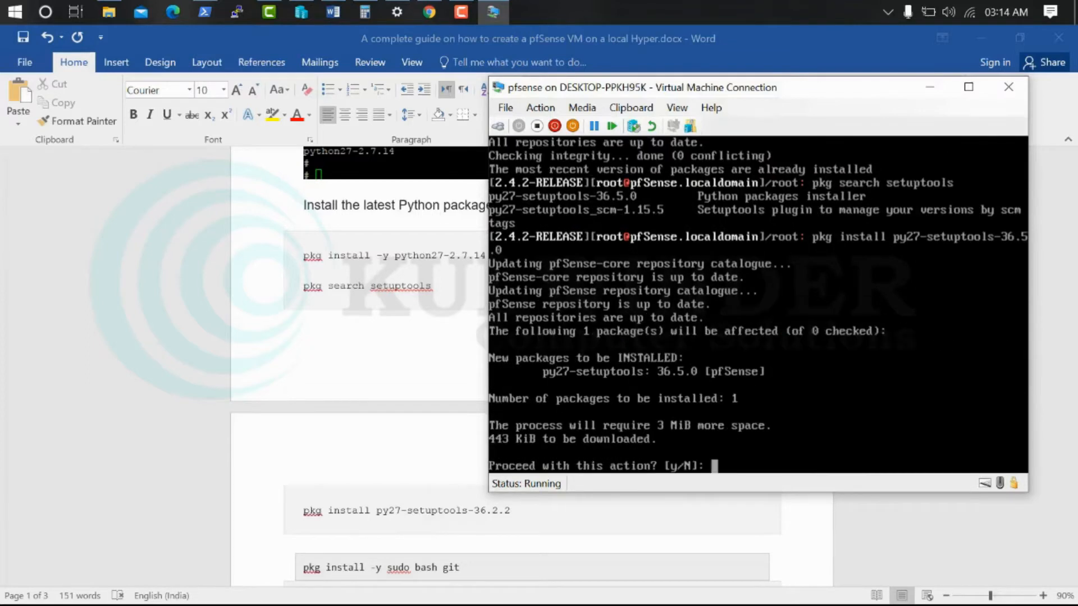
pyautogui.write('y')
pyautogui.press('Return')
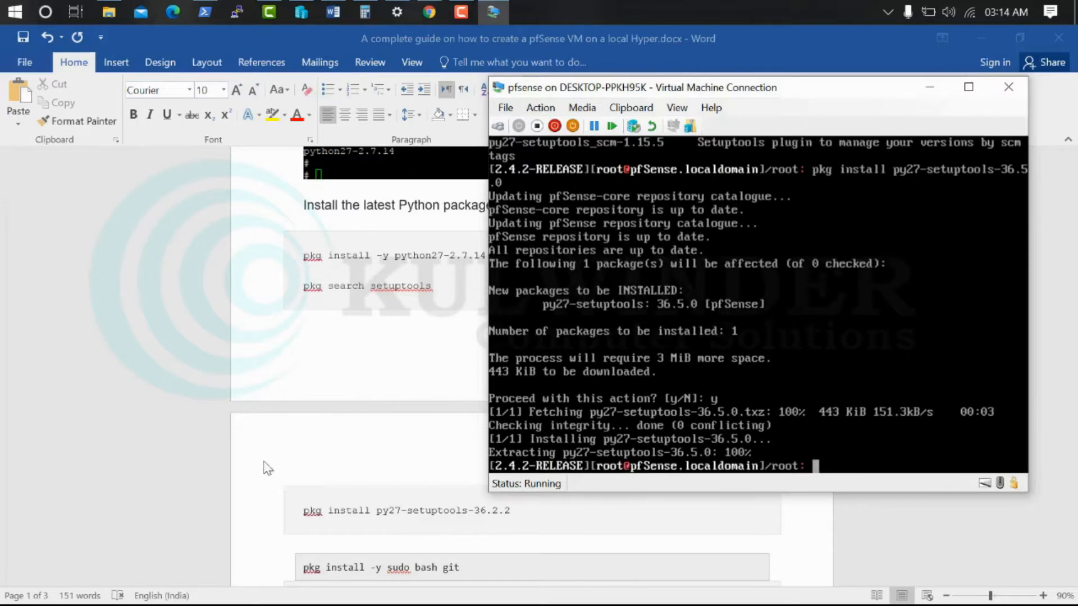
pyautogui.scroll(-1, 342, 452)
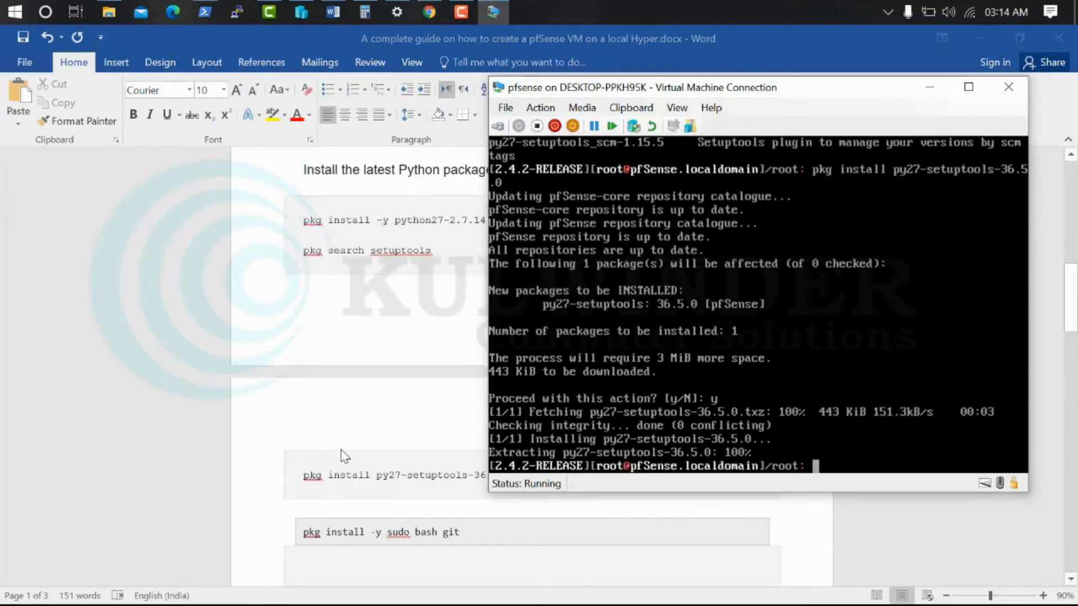
# After checking the Word guide, run pkg install -y sudo bash git in the pfSense console
pyautogui.click(464, 538)
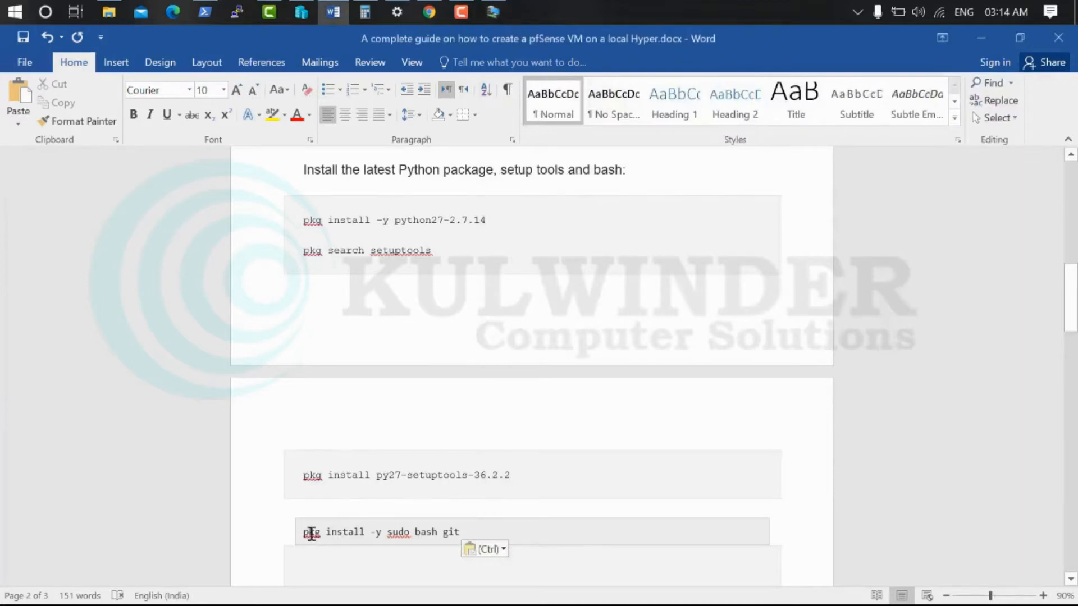
pyautogui.click(494, 10)
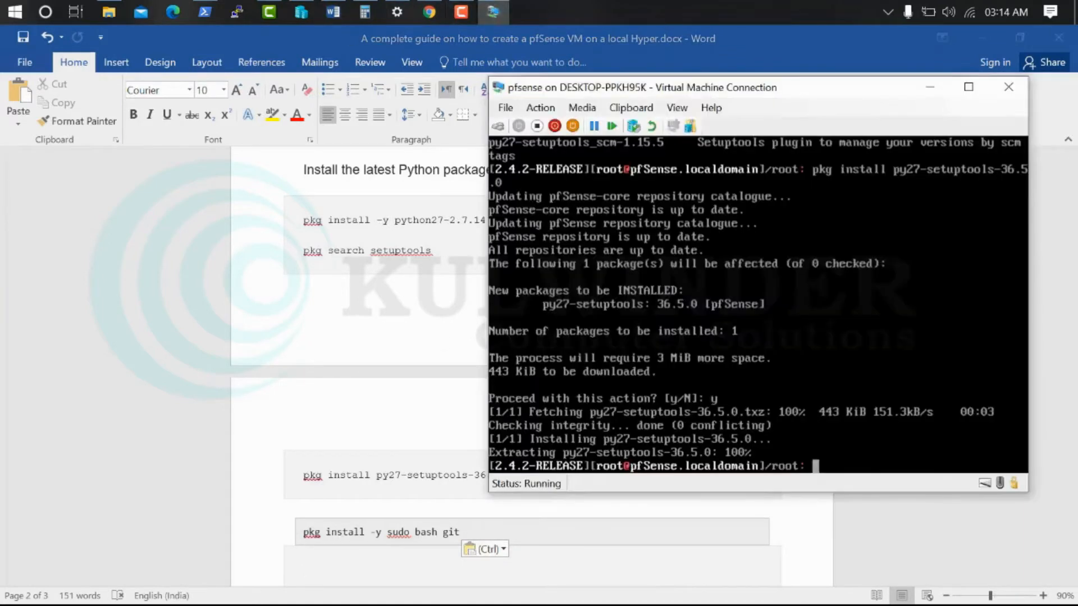
pyautogui.write('pkg install ')
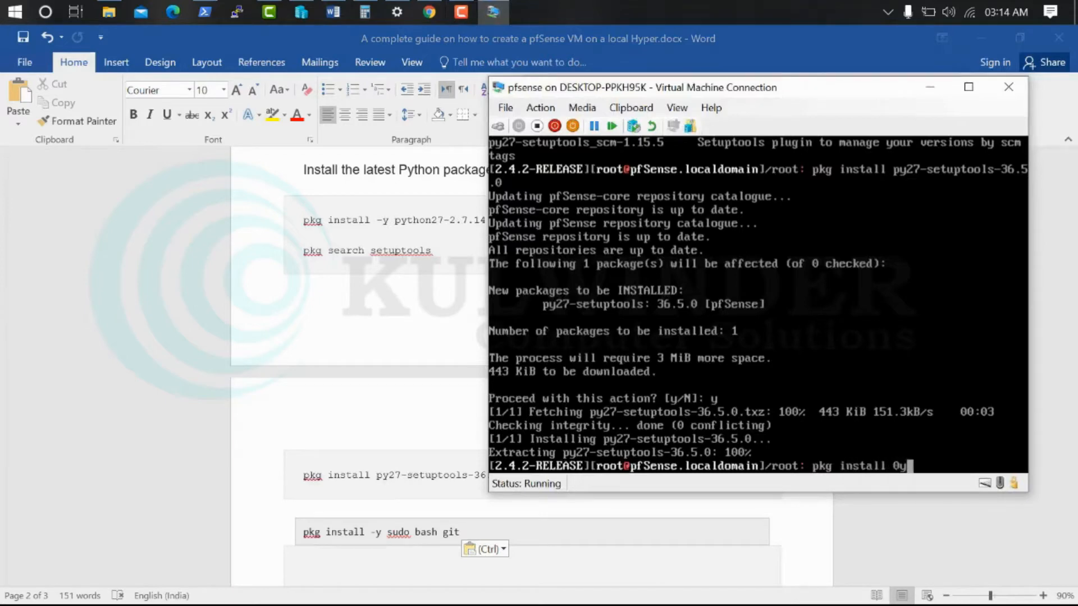
pyautogui.write('-y sudo bash git')
pyautogui.press('Return')
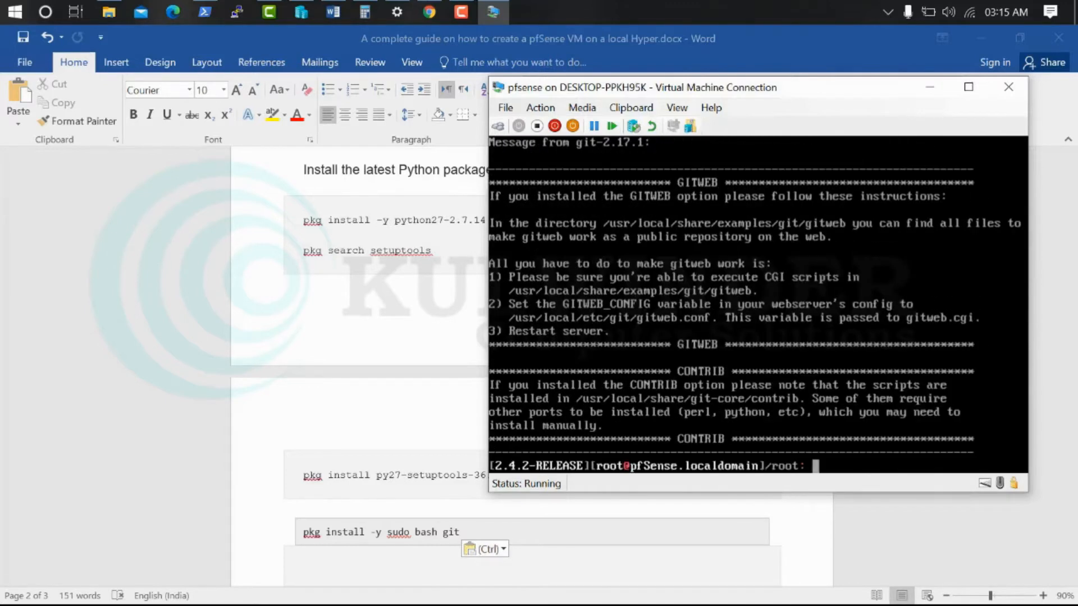
pyautogui.scroll(-3, 393, 336)
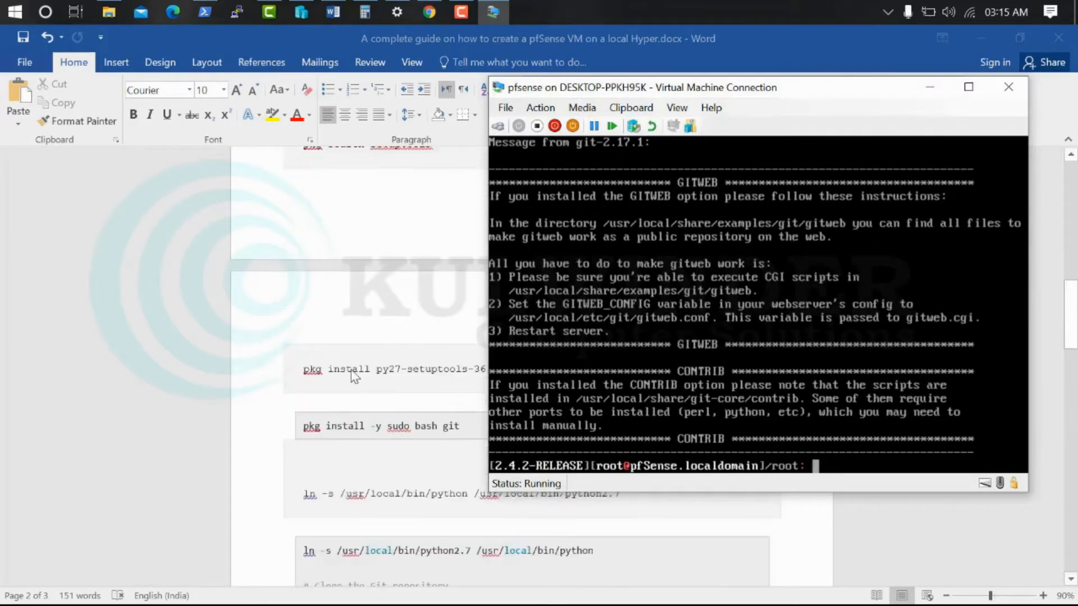
pyautogui.moveTo(668, 88); pyautogui.dragTo(683, 58)
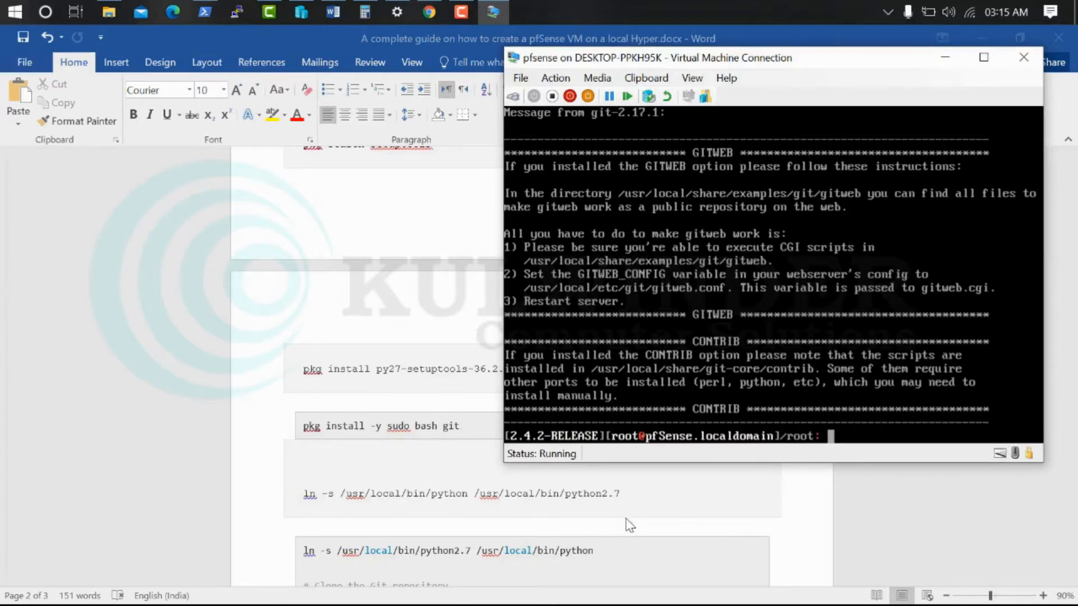
# Symlink /usr/local/bin/python2.7 as /usr/local/bin/python in the pfSense shell
pyautogui.hotkey('alt', 'Tab')
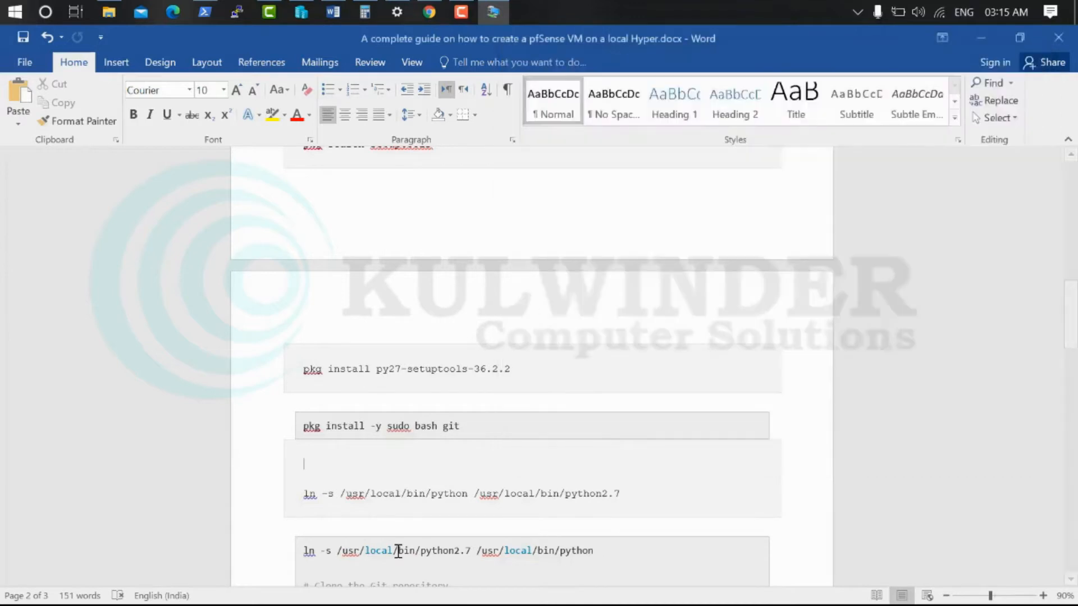
pyautogui.click(493, 11)
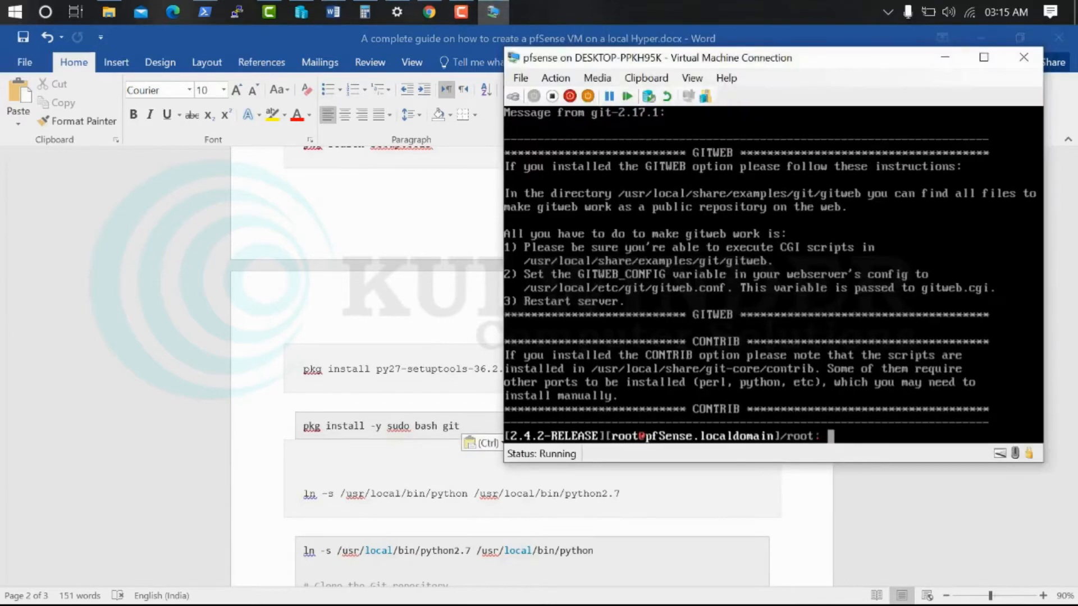
pyautogui.write('ln -s /usr/local/b')
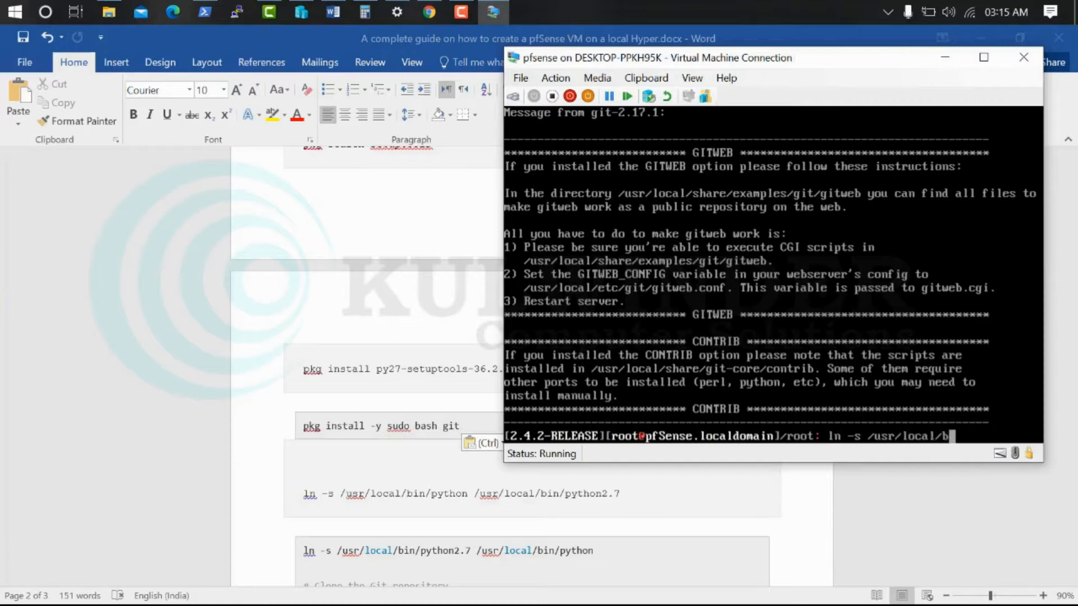
pyautogui.write('in/python')
pyautogui.write('2.7')
pyautogui.write(' /usr')
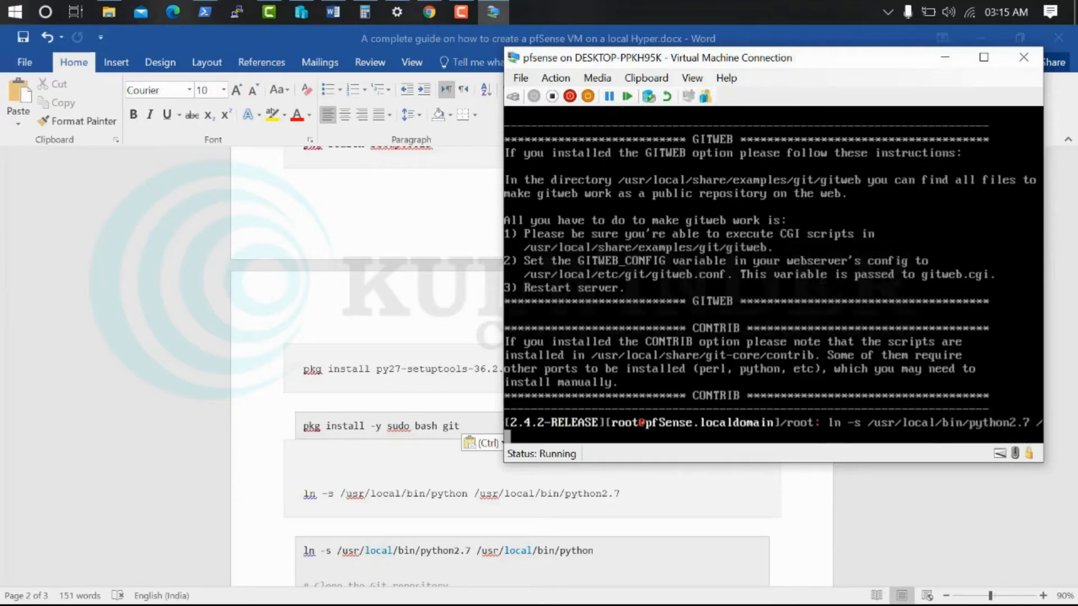
pyautogui.write('/local/b')
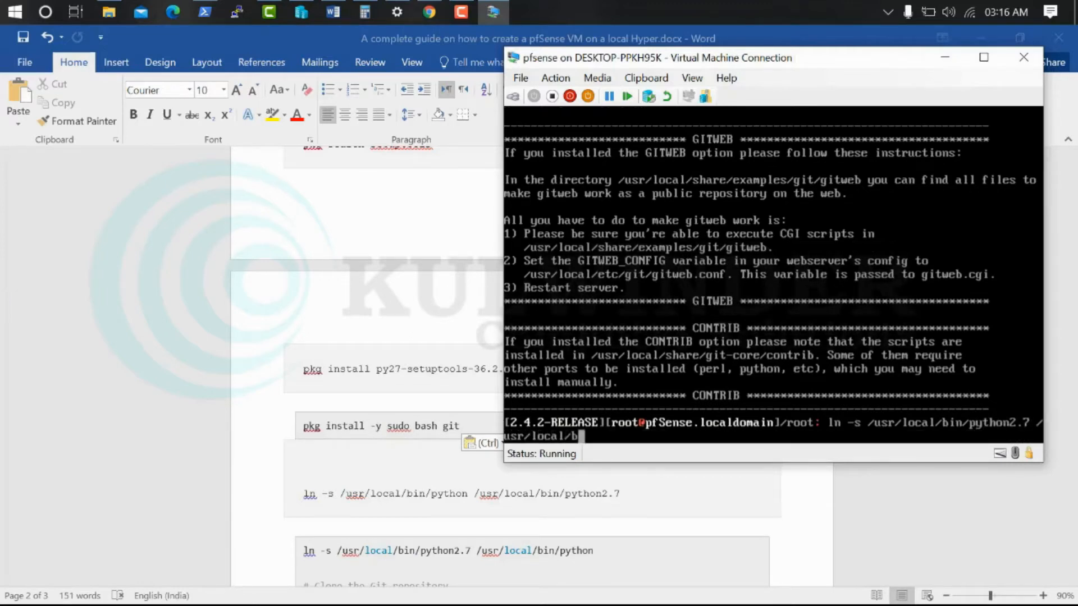
pyautogui.write('in/python')
pyautogui.press('Return')
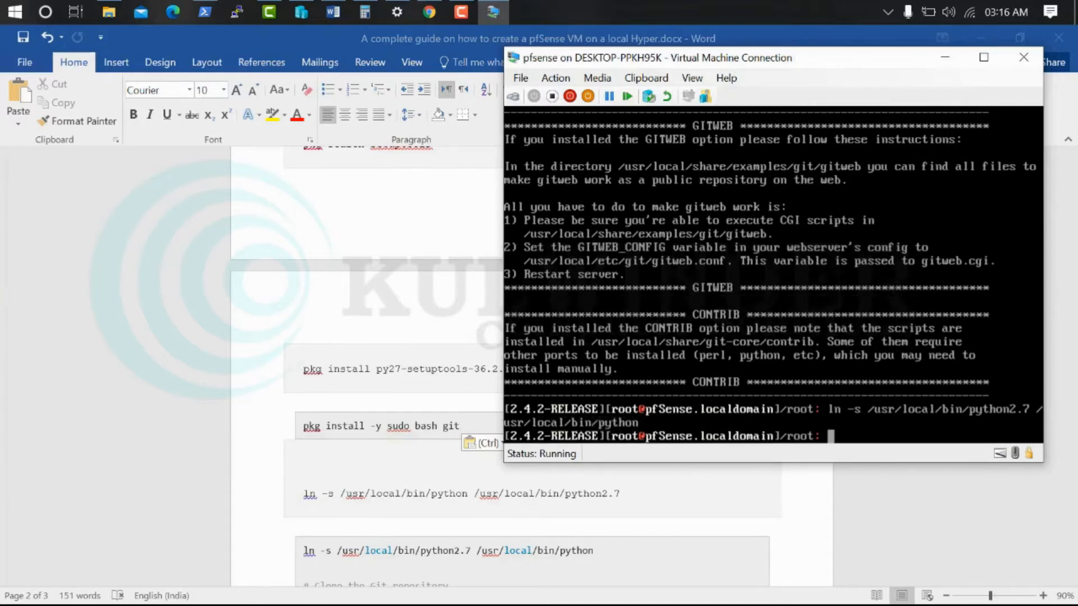
pyautogui.scroll(-5, 390, 401)
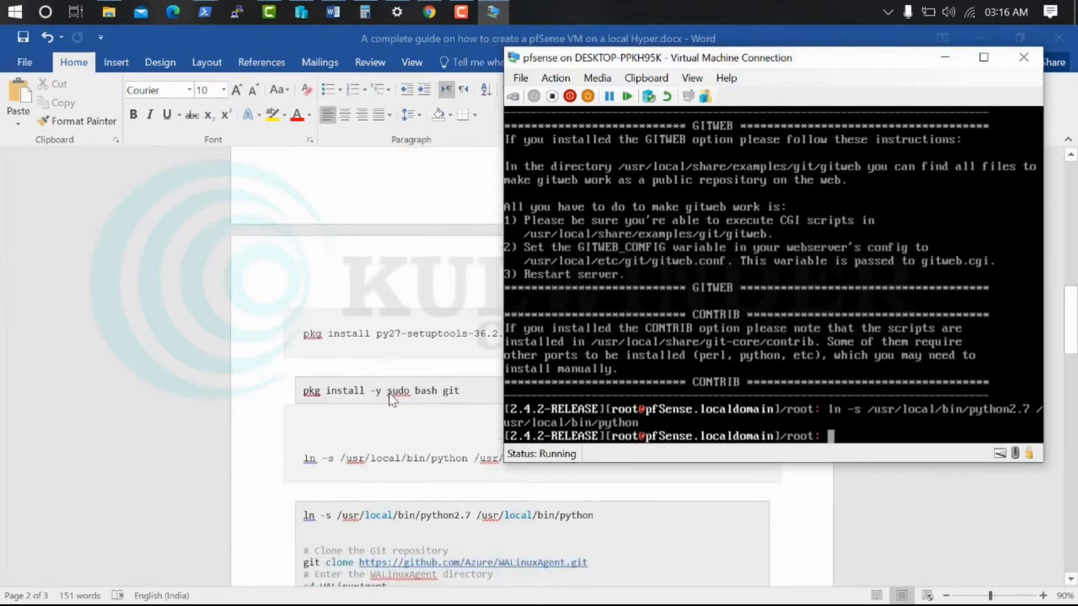
pyautogui.write('git clone https://github')
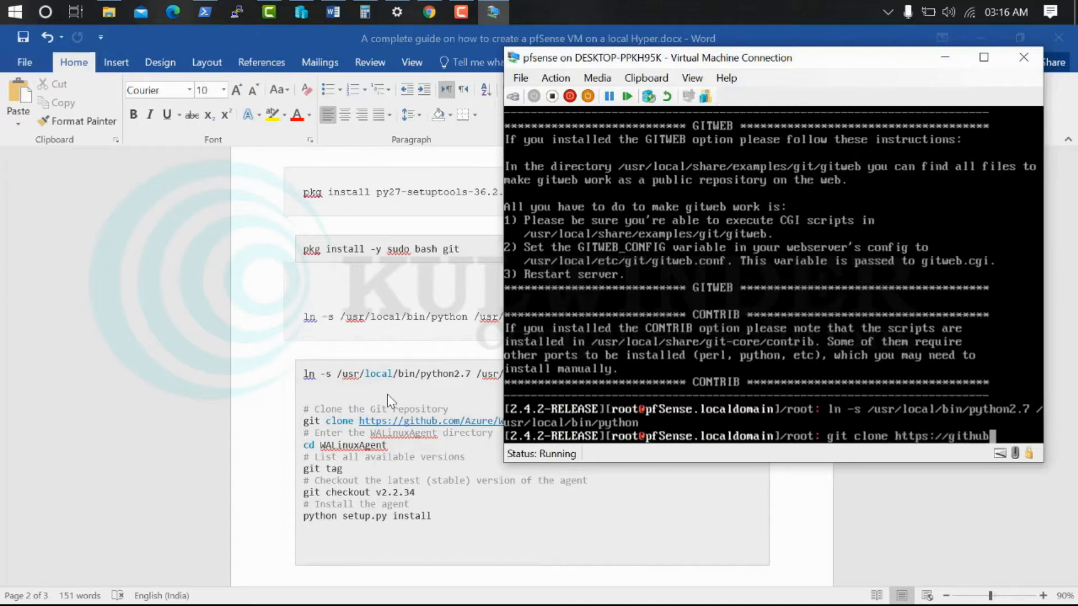
pyautogui.write('.com/Azure/WAL')
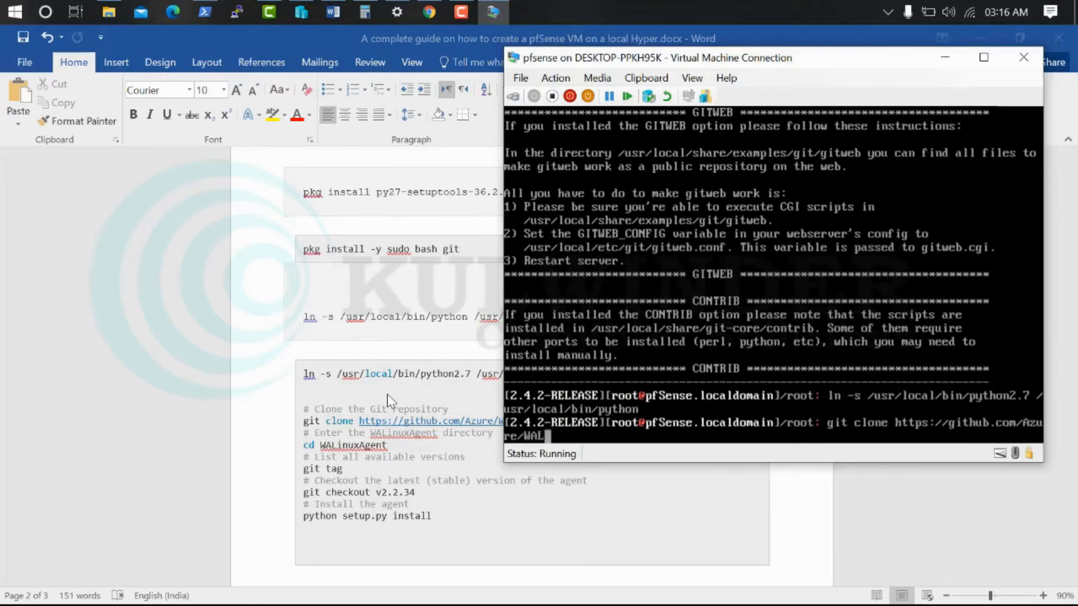
pyautogui.write('inuxAgent')
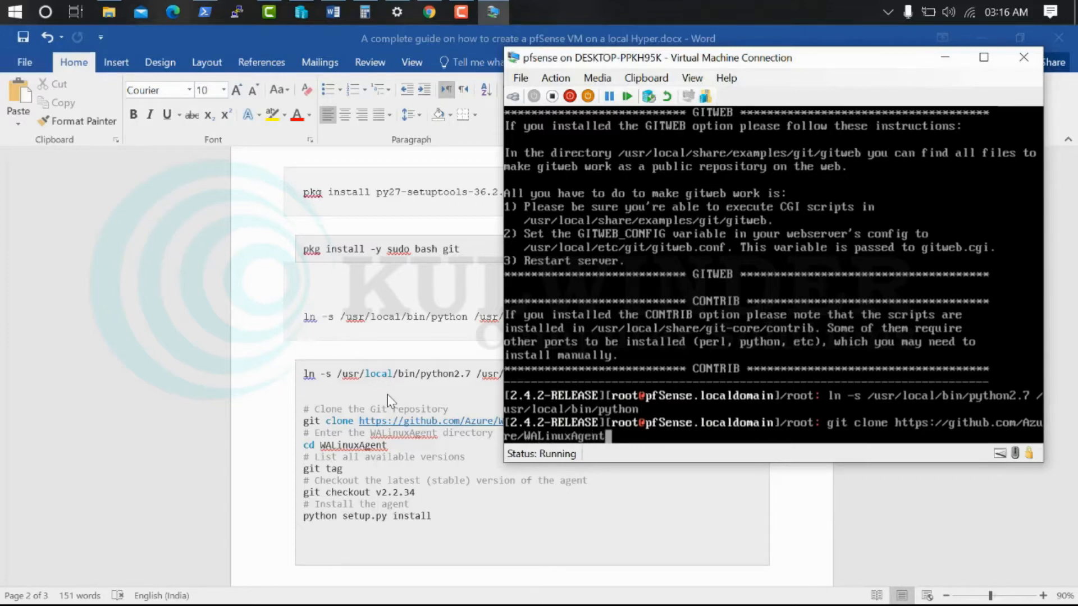
pyautogui.write('.git')
pyautogui.moveTo(583, 64)
pyautogui.mouseDown()
pyautogui.moveTo(680, 73)
pyautogui.moveTo(561, 65)
pyautogui.mouseUp()
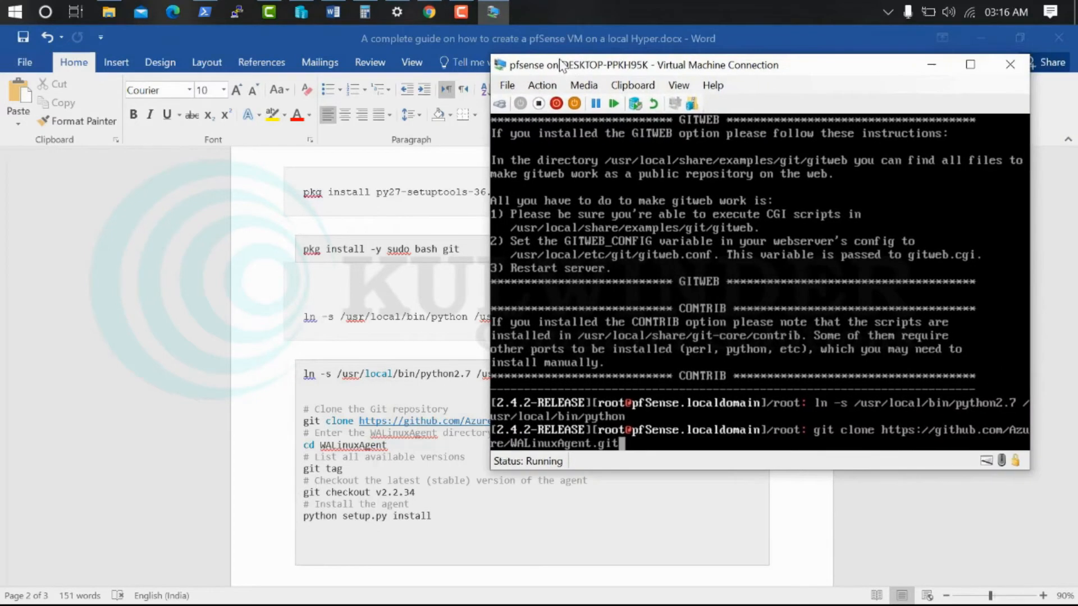
pyautogui.press('Return')
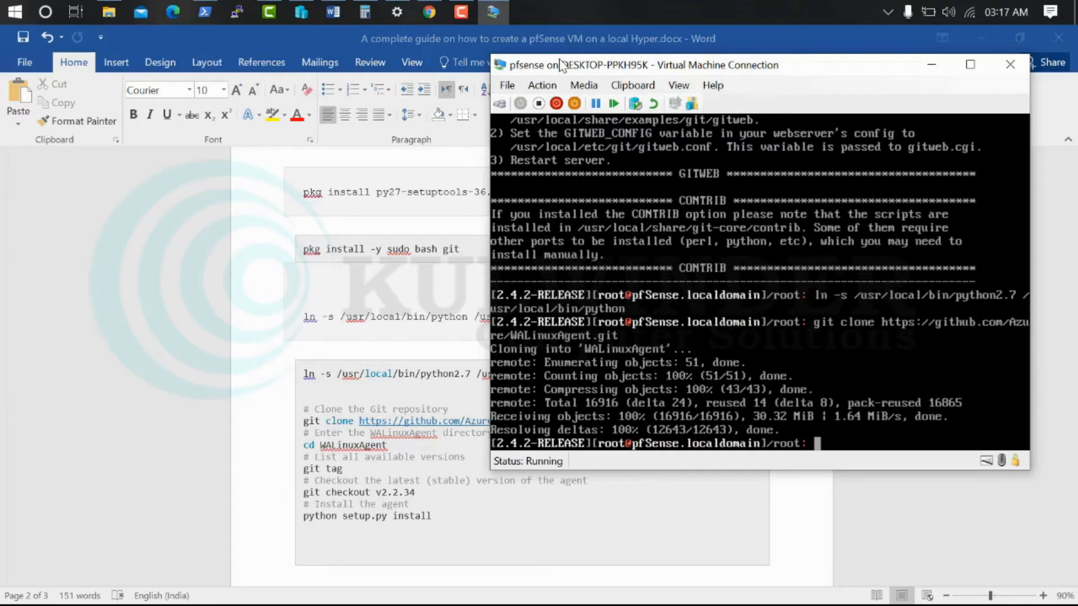
# Enter the WALinuxAgent folder and page through its version tags with git tag
pyautogui.write('cd WALinux')
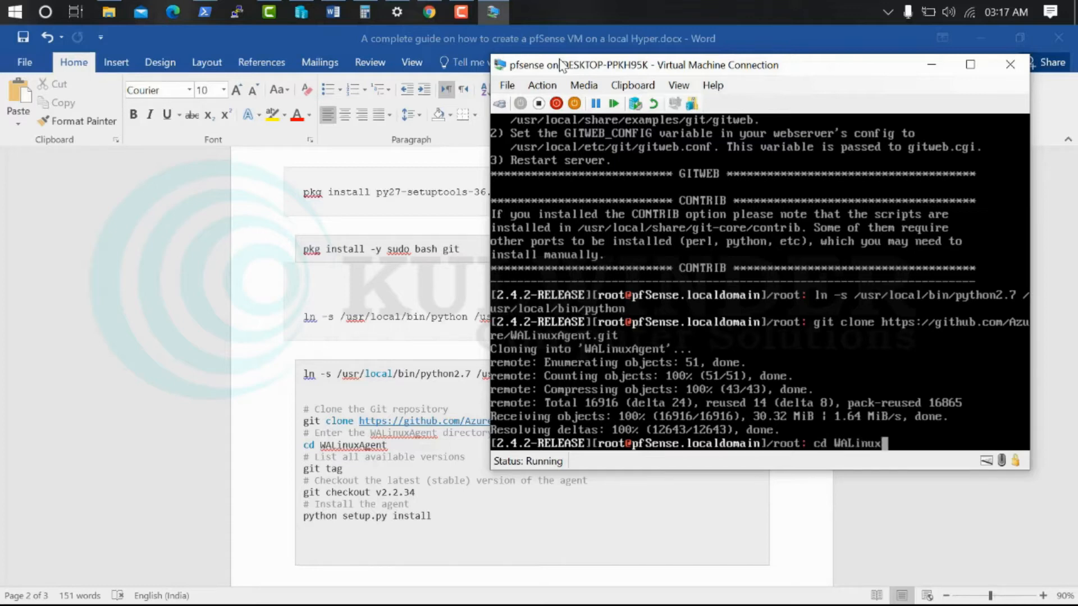
pyautogui.write('Agent')
pyautogui.press('Return')
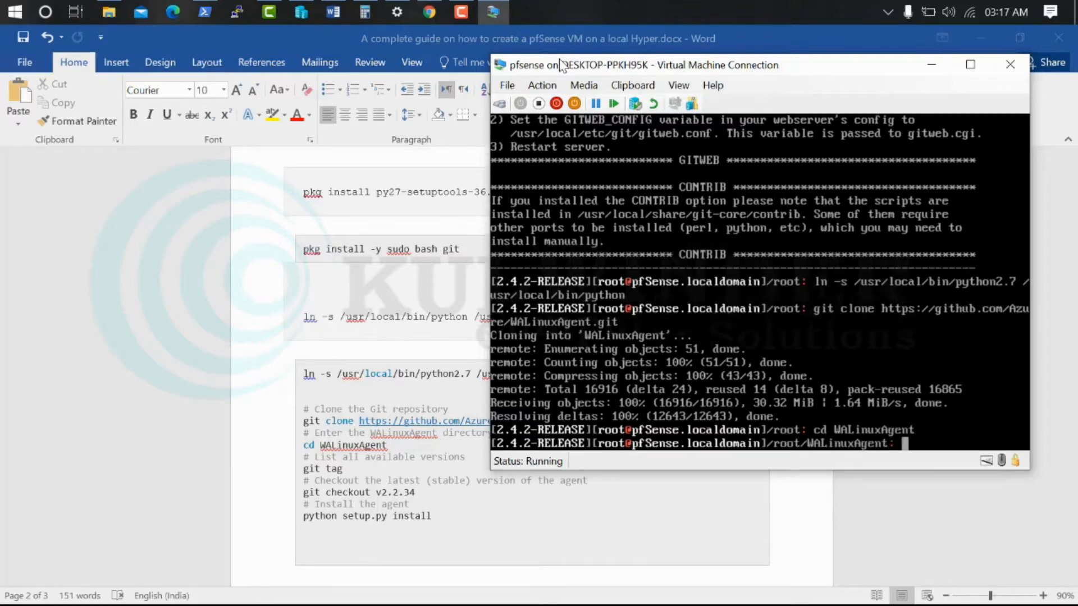
pyautogui.write('git tag')
pyautogui.press('Return')
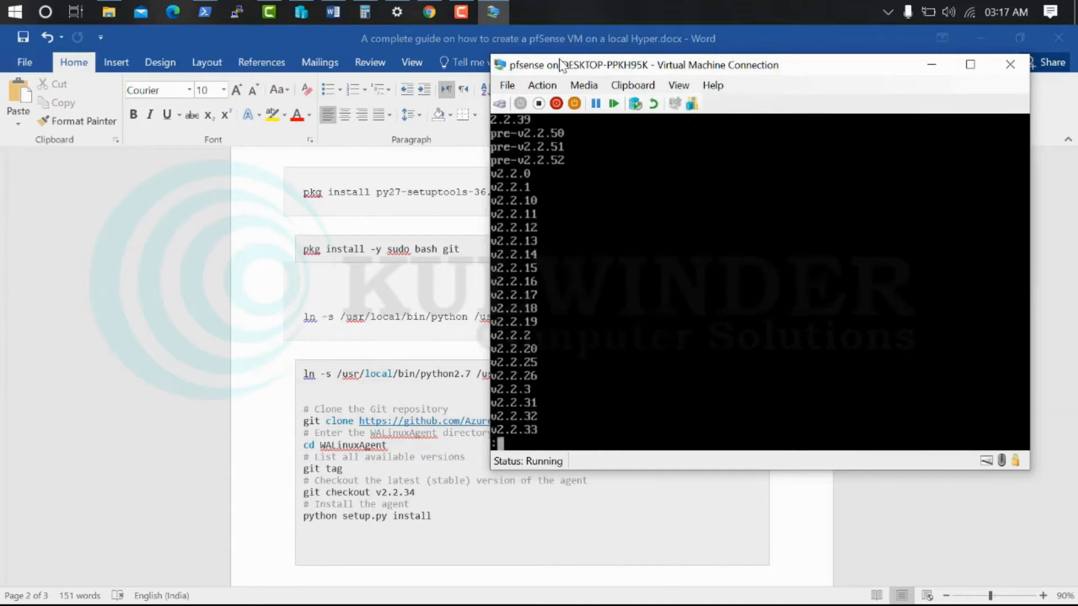
pyautogui.press('Return')
pyautogui.press('Return')
pyautogui.press('Return')
pyautogui.press('Return')
pyautogui.press('Return')
pyautogui.press('Return')
pyautogui.press('Return')
pyautogui.press('Return')
pyautogui.press('Return')
pyautogui.press('Return')
pyautogui.press('Return')
pyautogui.press('Return')
pyautogui.press('Return')
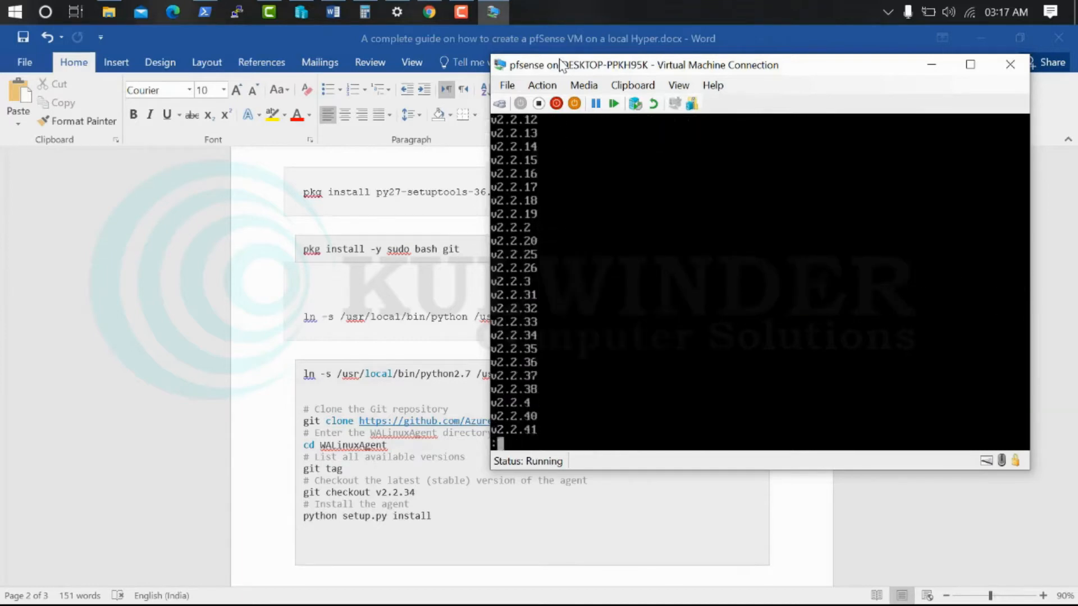
pyautogui.press('Return')
pyautogui.press('Return')
pyautogui.press('Return')
pyautogui.press('Return')
pyautogui.press('Return')
pyautogui.press('Return')
pyautogui.press('Return')
pyautogui.press('Return')
pyautogui.press('Return')
pyautogui.press('Return')
pyautogui.press('Return')
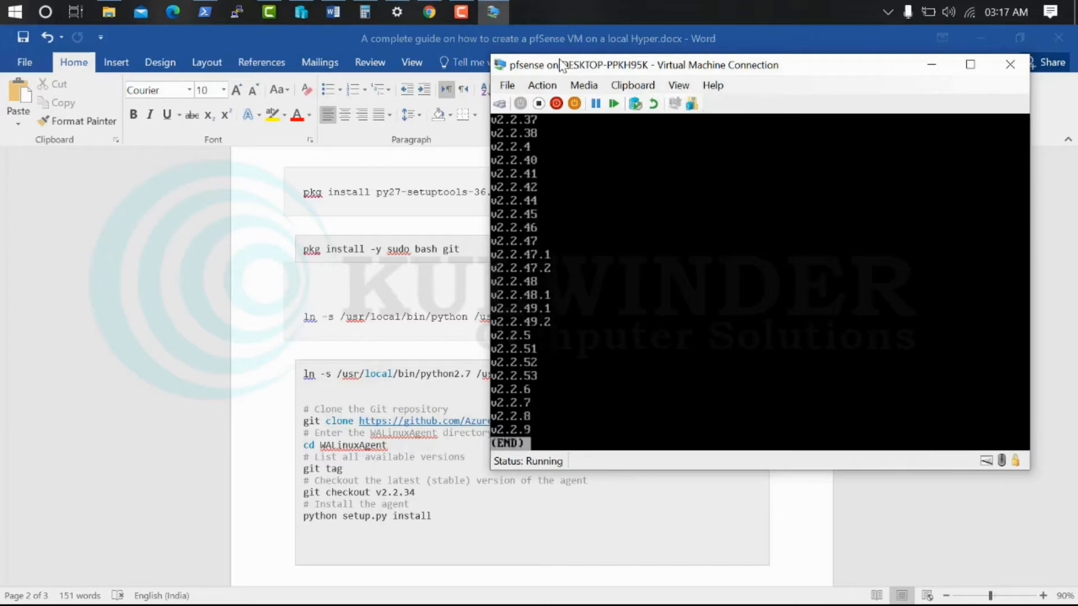
pyautogui.hotkey('ctrl', 'z')
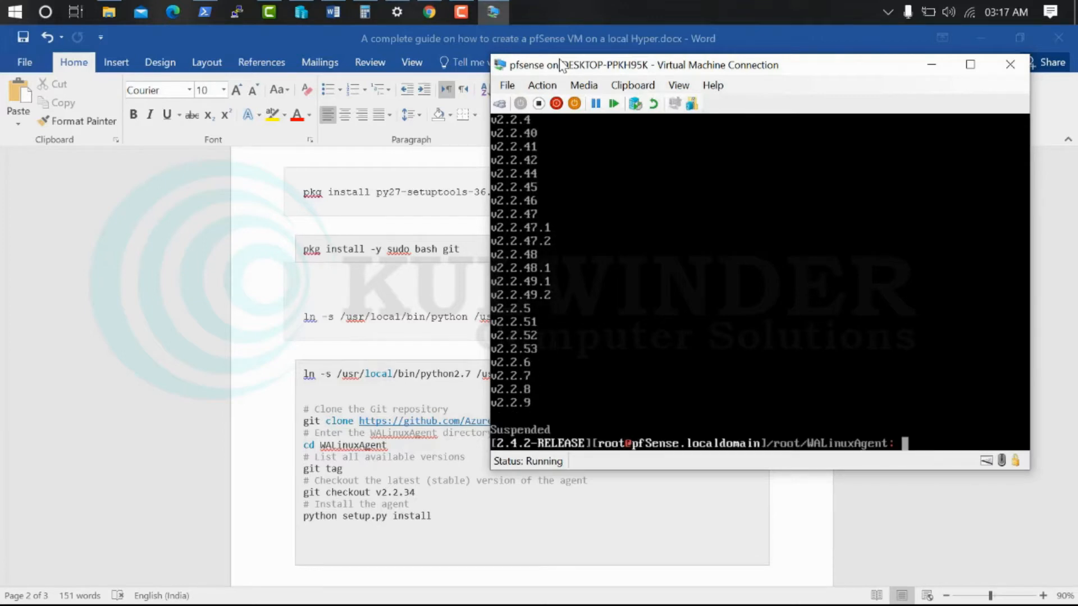
# Check out v2.2.53 and install the agent with python setup.py install
pyautogui.write('git checkout')
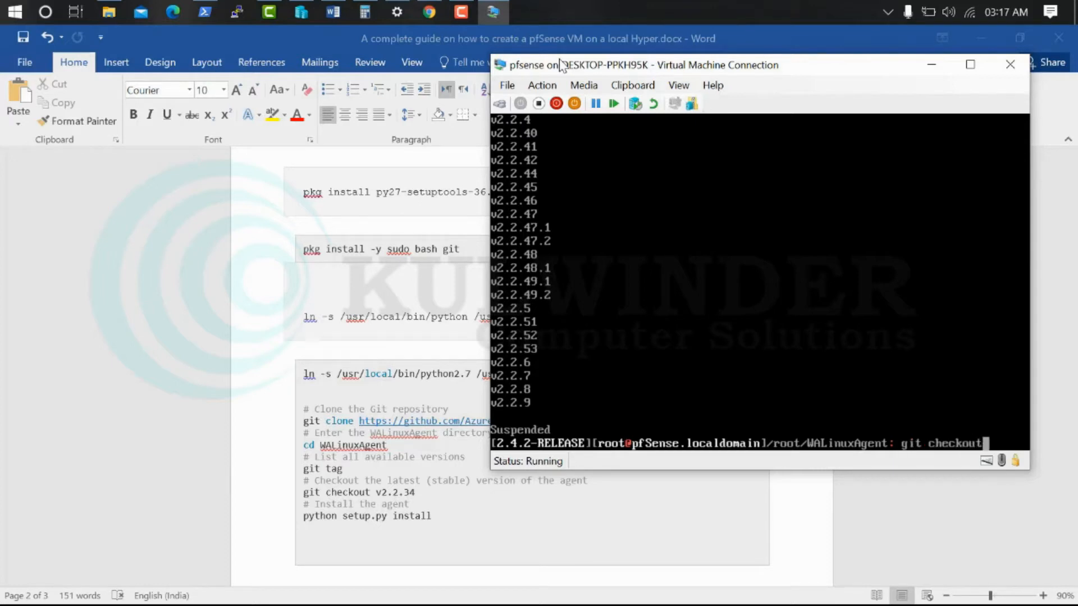
pyautogui.write(' v2.2.53')
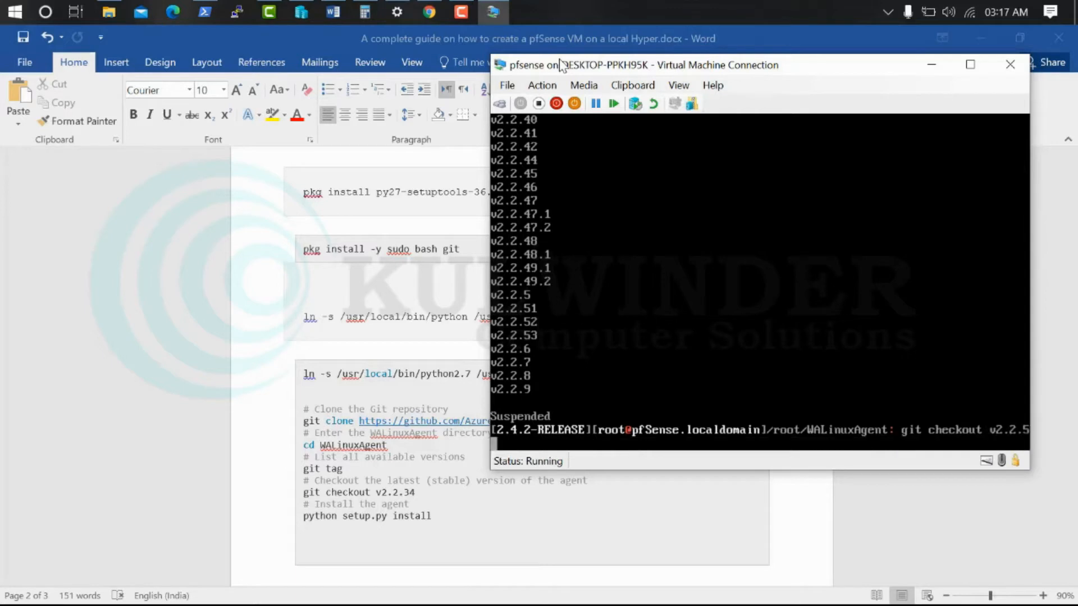
pyautogui.press('Return')
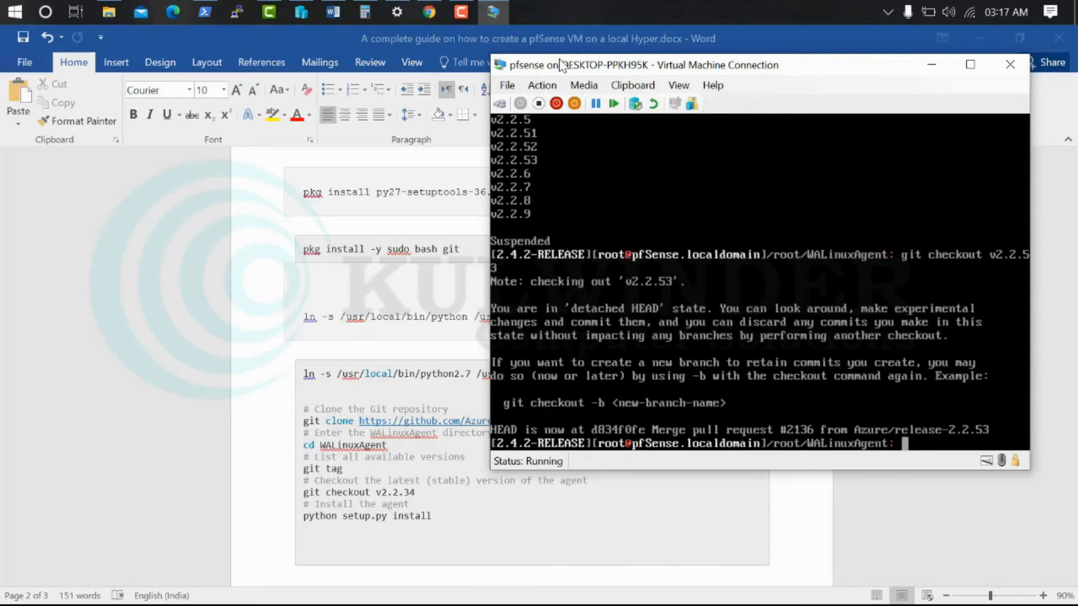
pyautogui.write('python setup.')
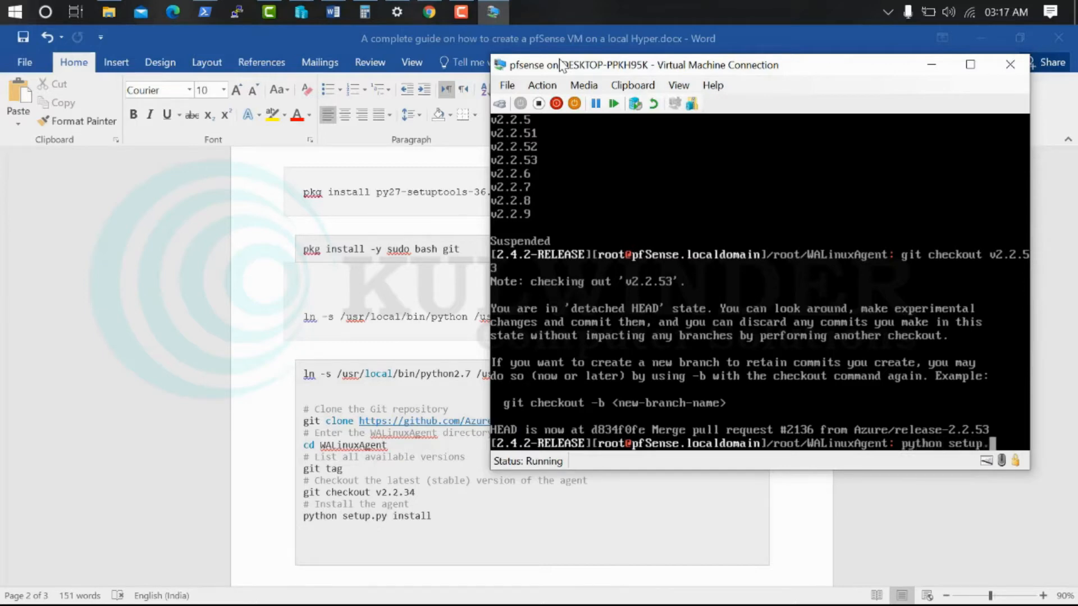
pyautogui.write('py install')
pyautogui.press('Return')
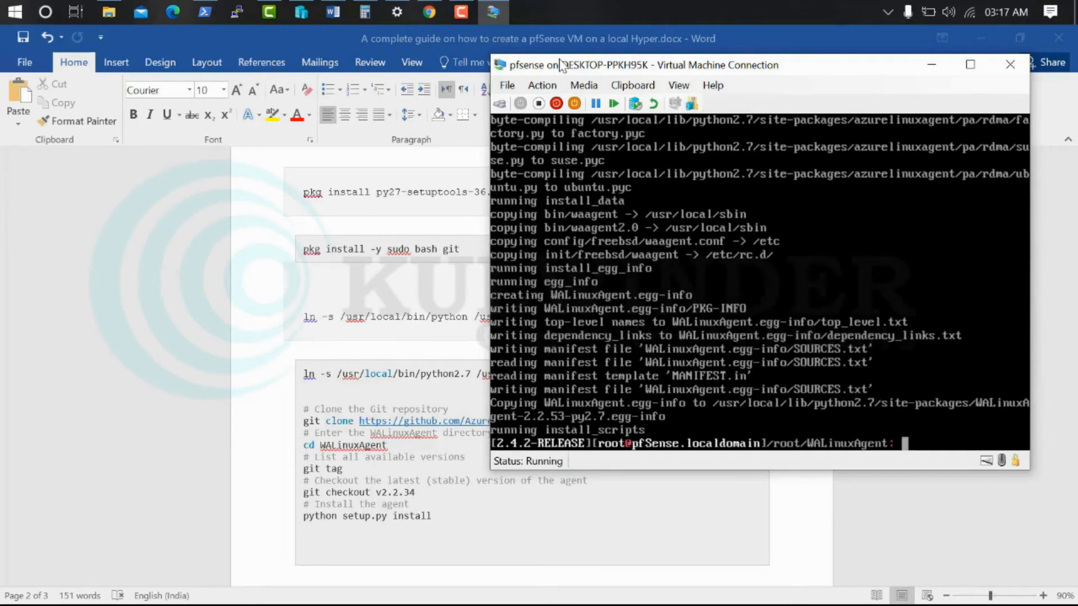
# Return to the home directory and link /usr/local/sbin/waagent to /usr/sbin/waagent
pyautogui.scroll(-3, 407, 247)
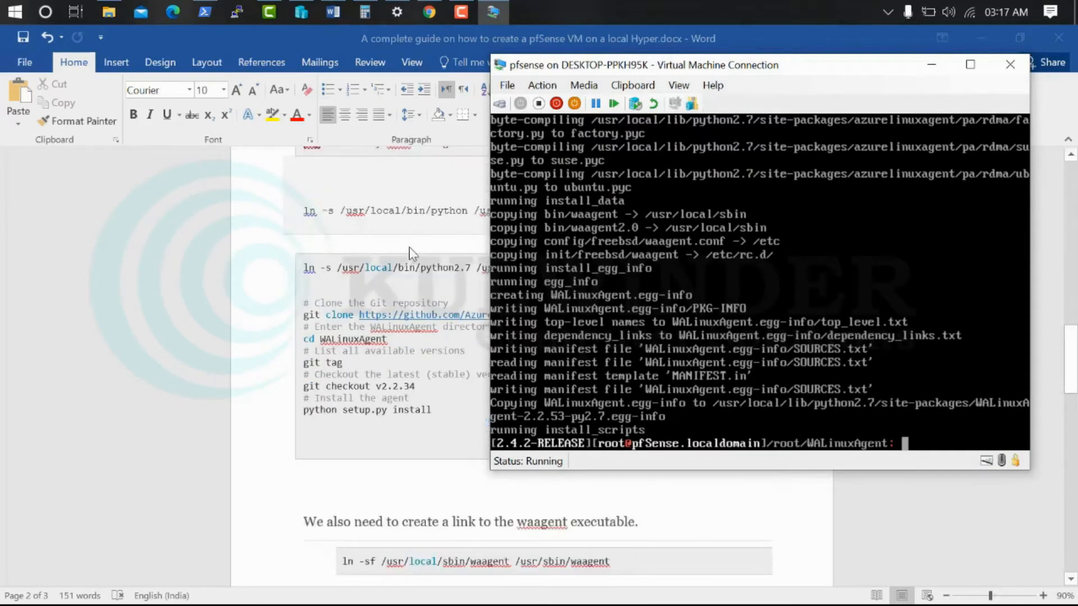
pyautogui.scroll(-1, 411, 253)
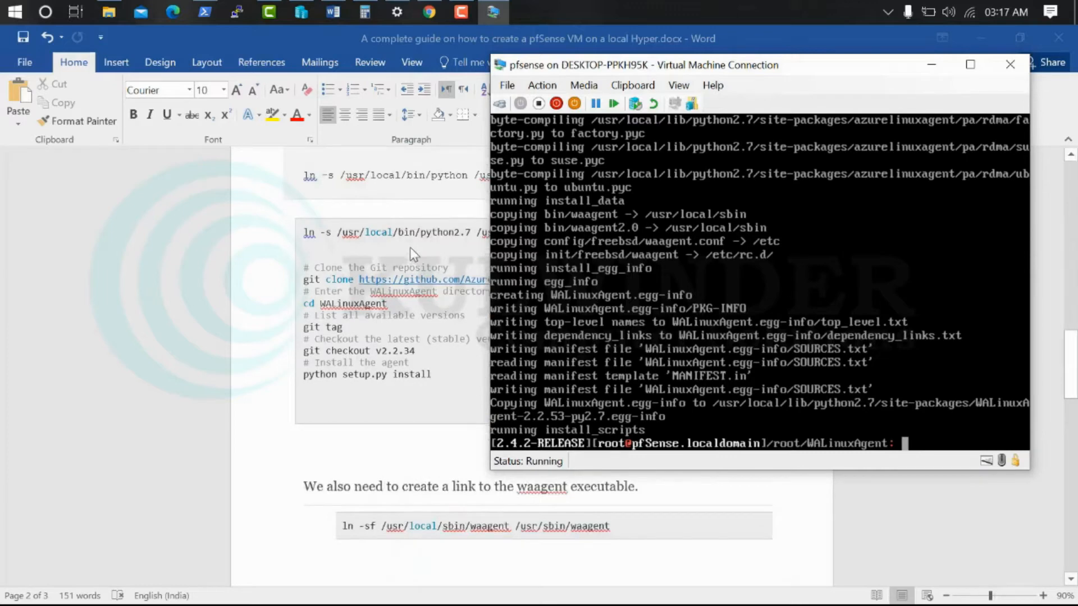
pyautogui.write('cd')
pyautogui.press('Return')
pyautogui.write('ln -')
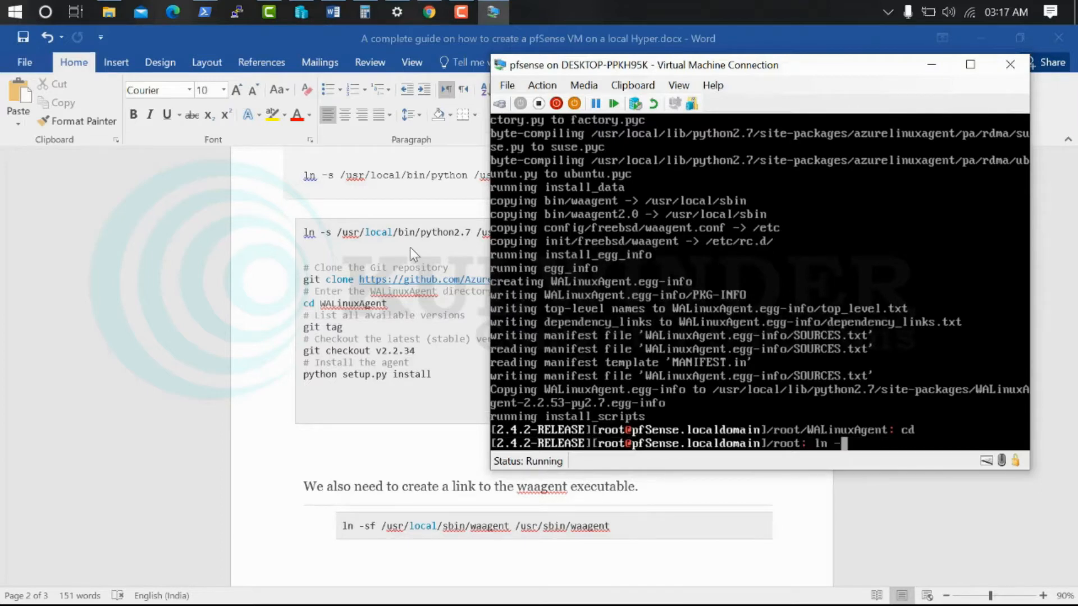
pyautogui.write('sf /usr/local/sbin/waagent /usr')
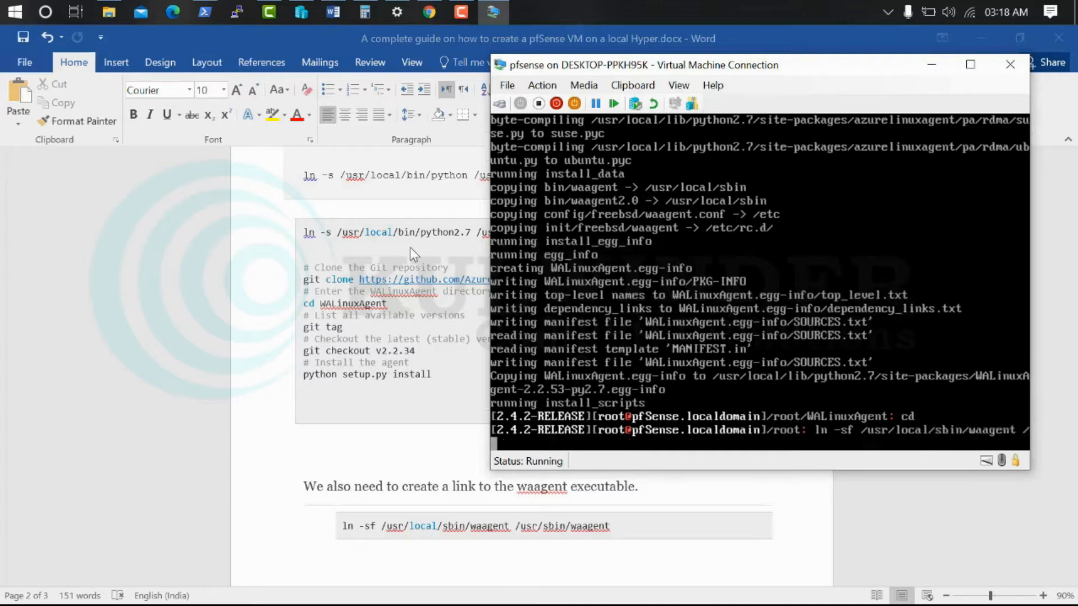
pyautogui.write('/sbin/waagent')
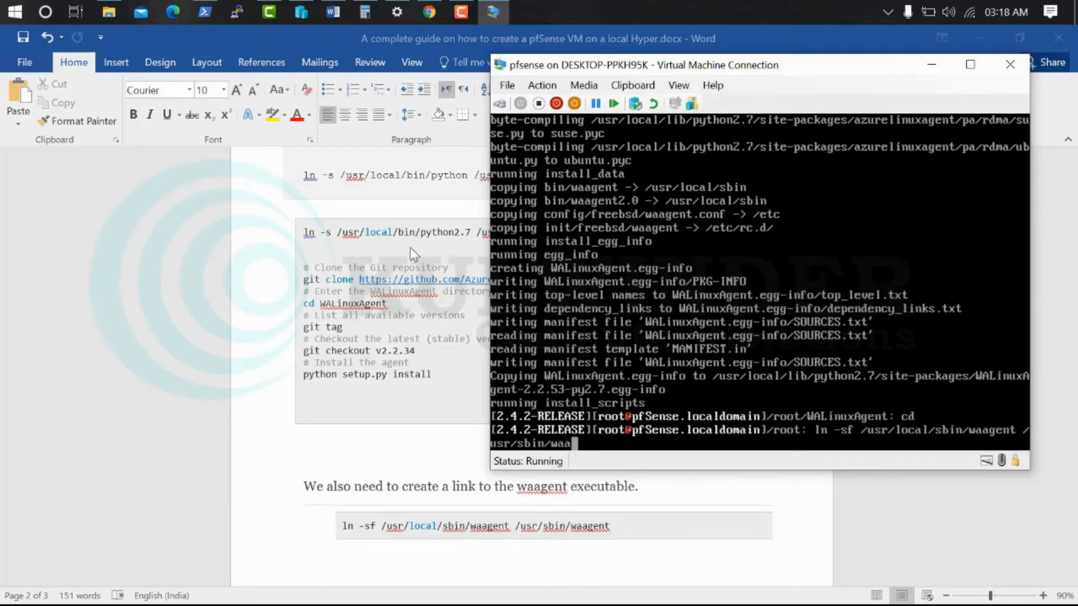
pyautogui.press('Return')
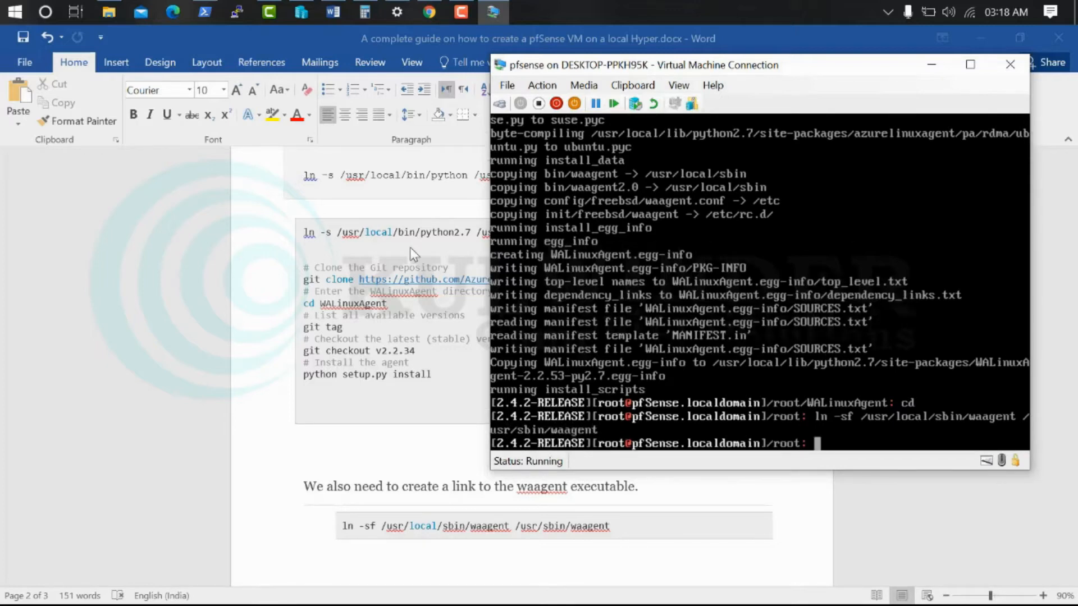
# Run waagent -version, confirming WALinuxAgent-2.2.53 on freebsd 11.1
pyautogui.write('waagent -version')
pyautogui.press('Return')
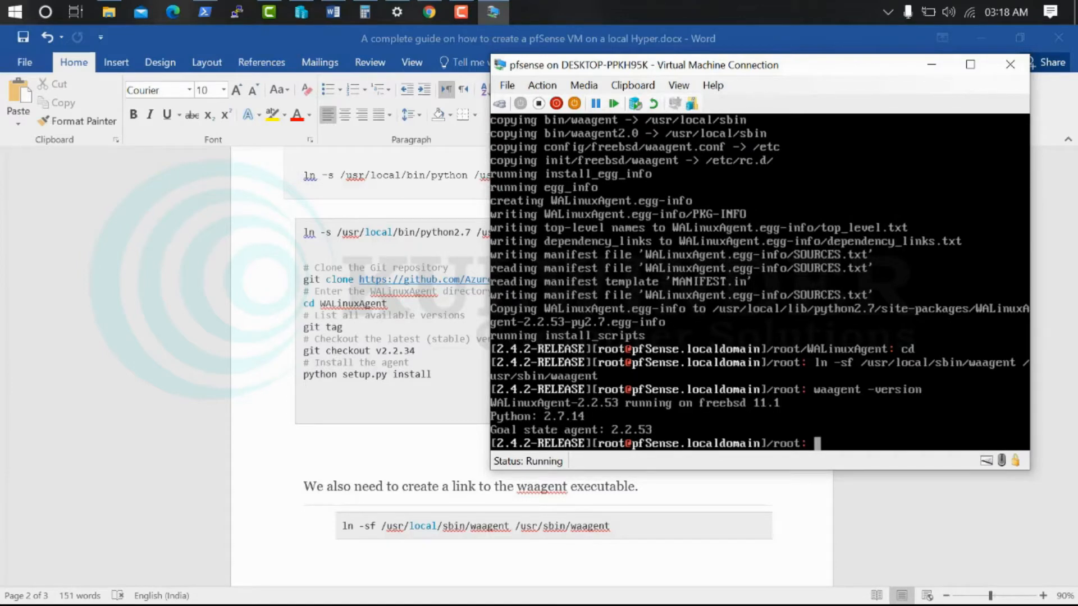
pyautogui.scroll(-3, 393, 390)
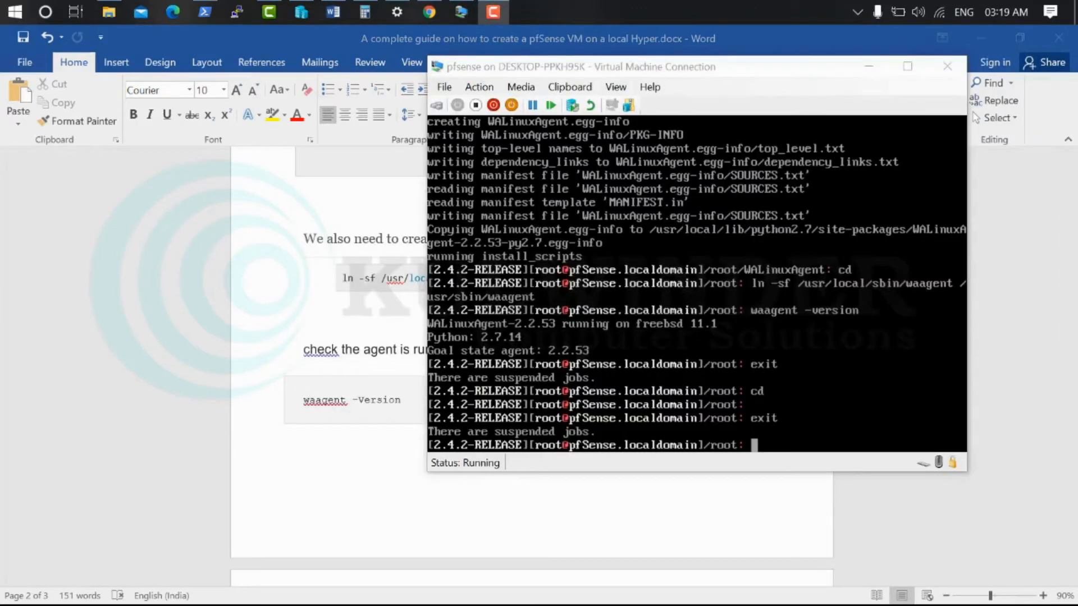
# Reboot pfSense from the root prompt, returning to the console menu with WAN 172.23.231.83/20
pyautogui.click(697, 283)
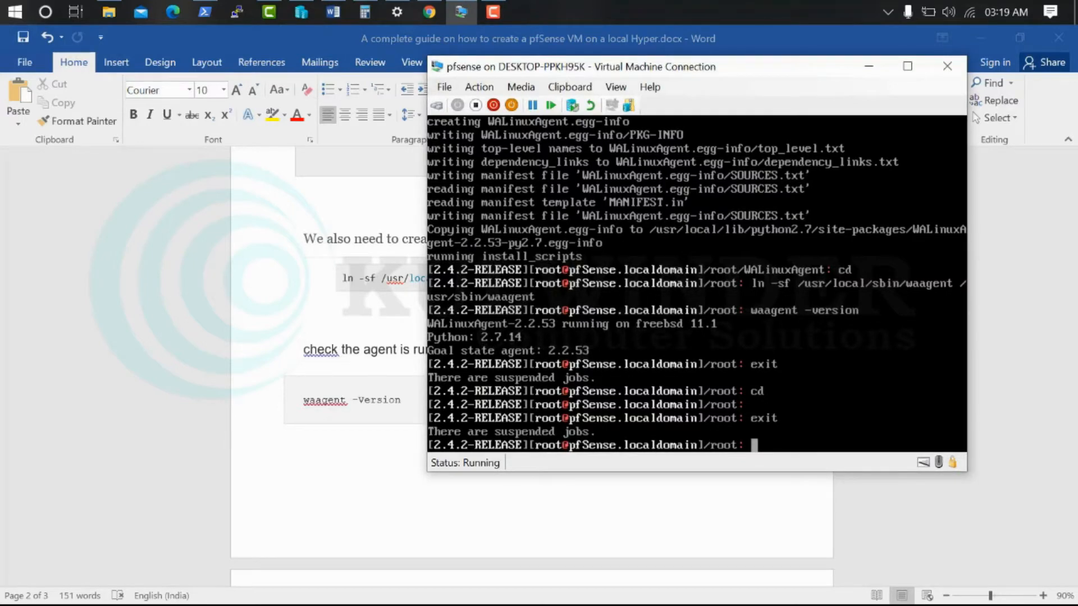
pyautogui.press('Return')
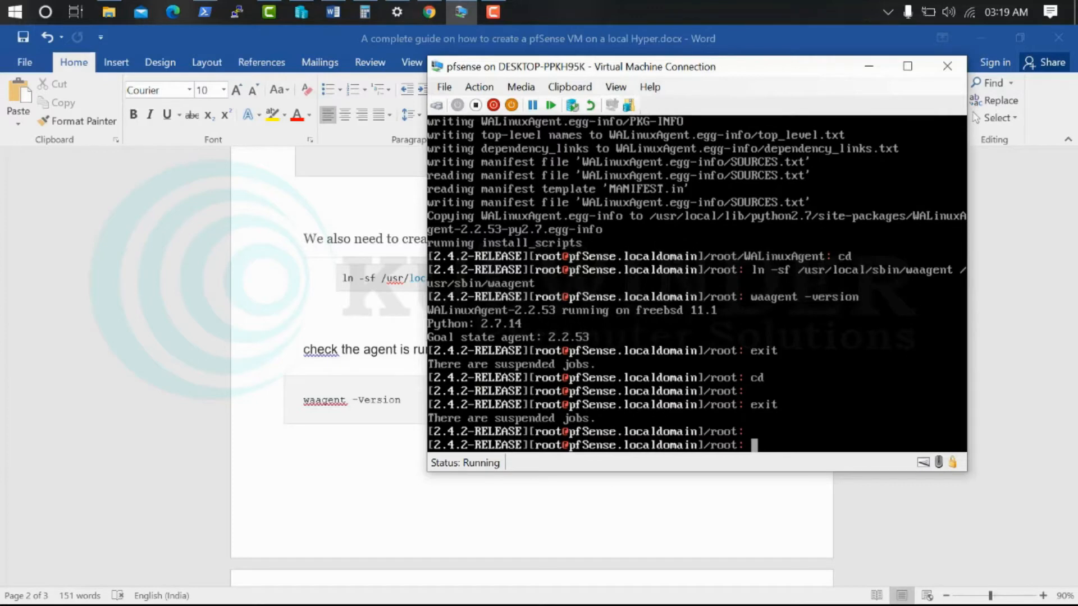
pyautogui.press('Return')
pyautogui.press('Return')
pyautogui.press('Return')
pyautogui.press('Return')
pyautogui.press('Return')
pyautogui.press('Return')
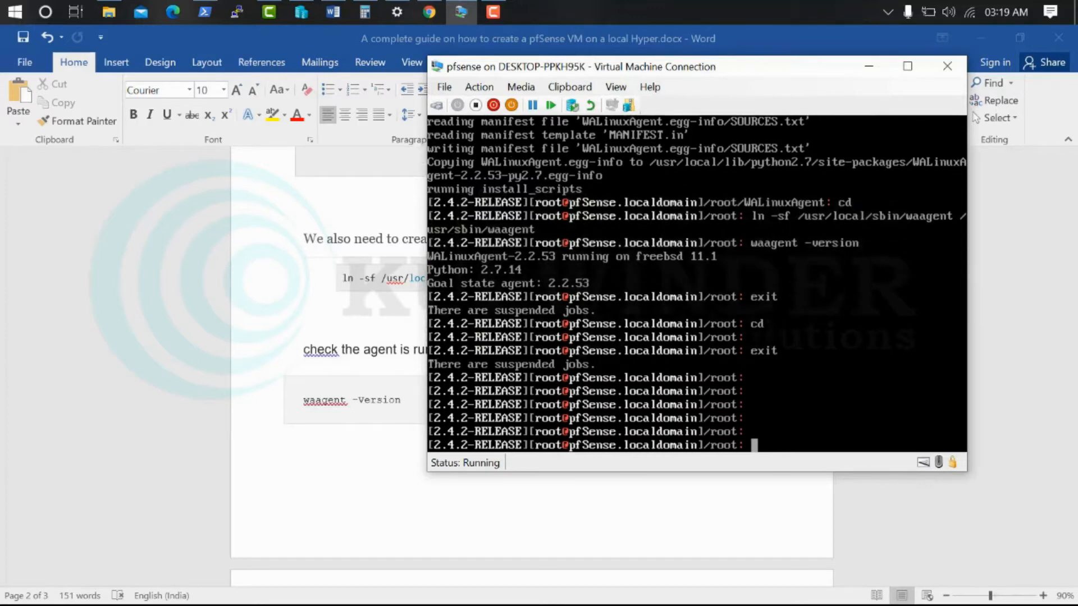
pyautogui.press('Return')
pyautogui.write('reboot')
pyautogui.press('Return')
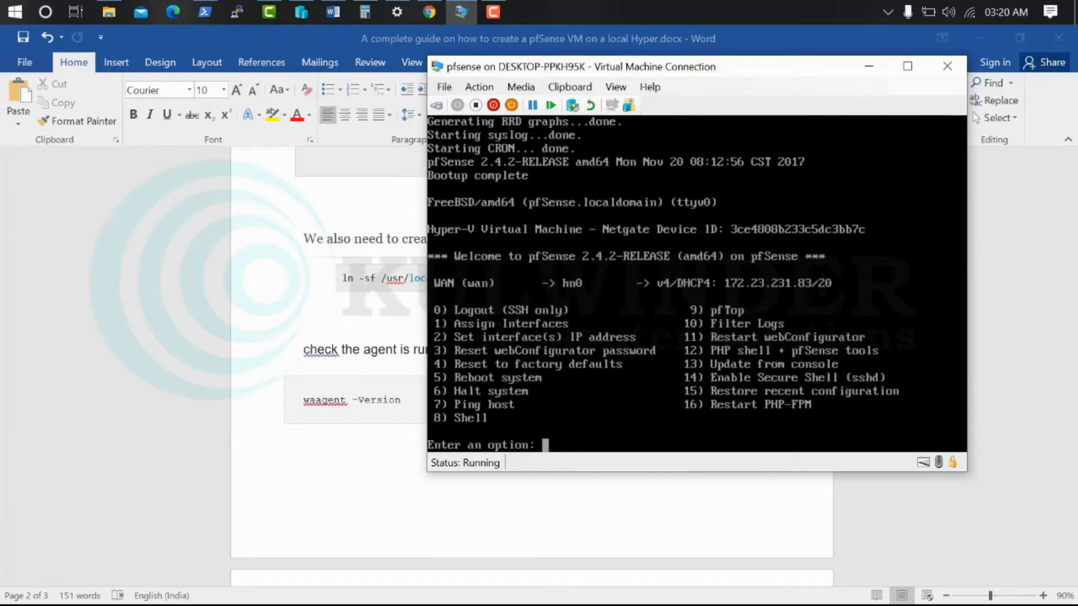
# Open 172.23.231.83 in Chrome past the certificate warning and sign in as admin
pyautogui.moveTo(429, 8)
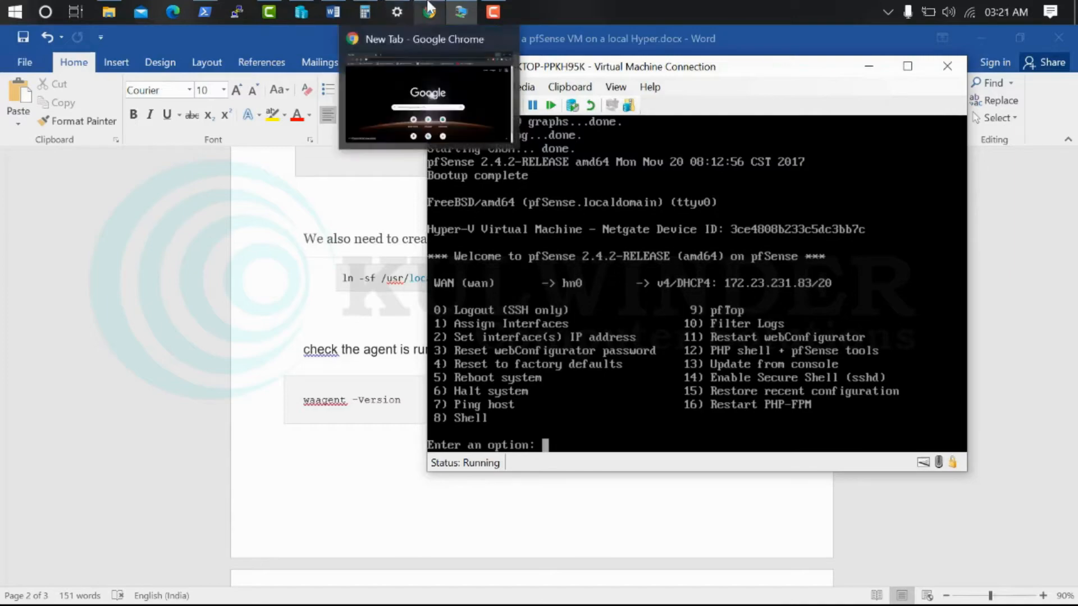
pyautogui.click(430, 7)
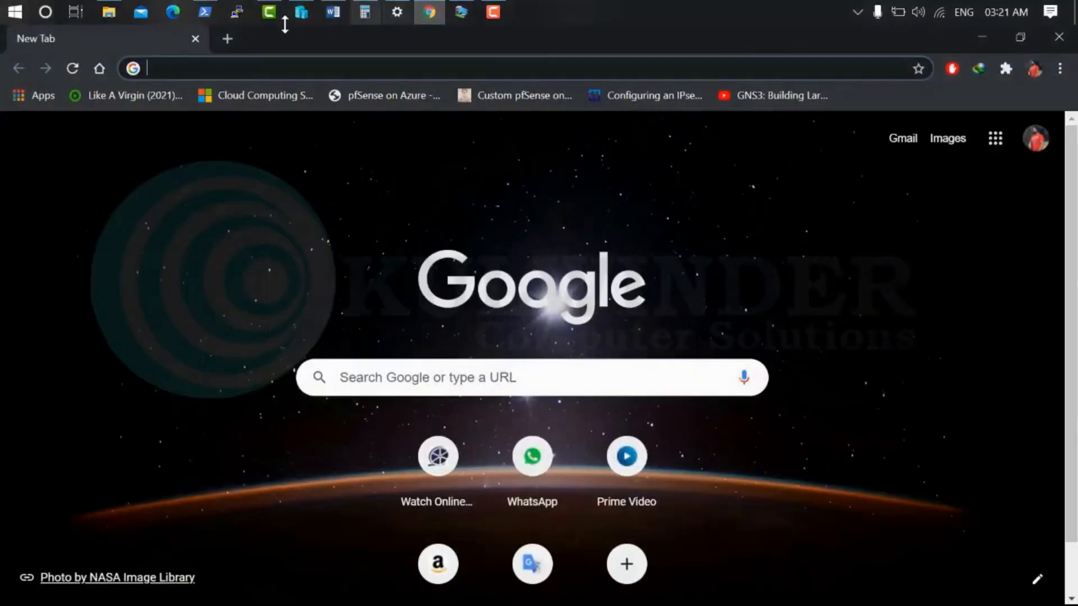
pyautogui.click(291, 69)
pyautogui.write('172.')
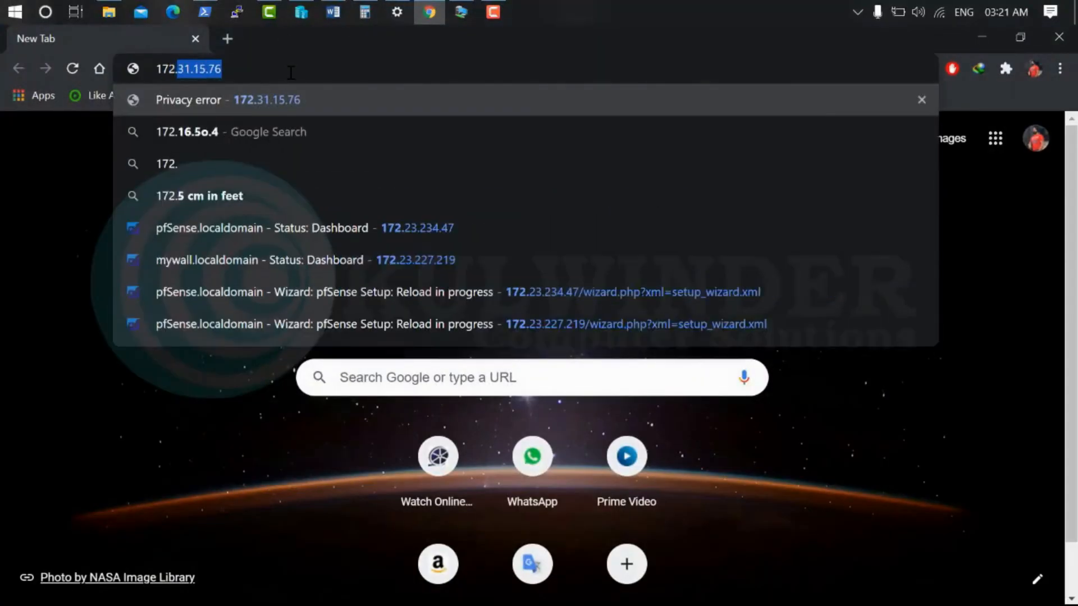
pyautogui.write('23.231.')
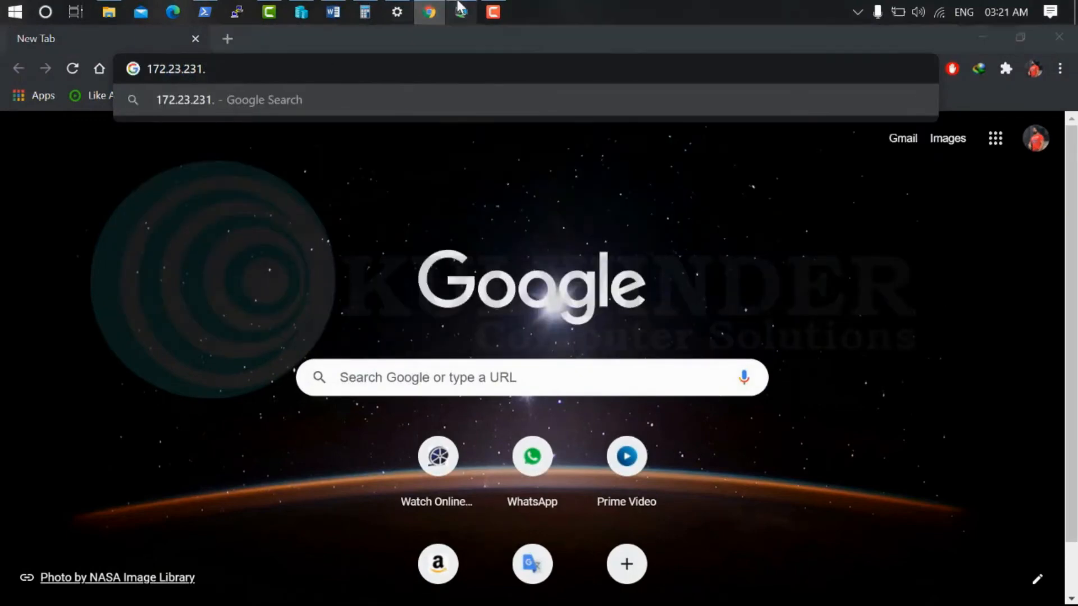
pyautogui.write('83')
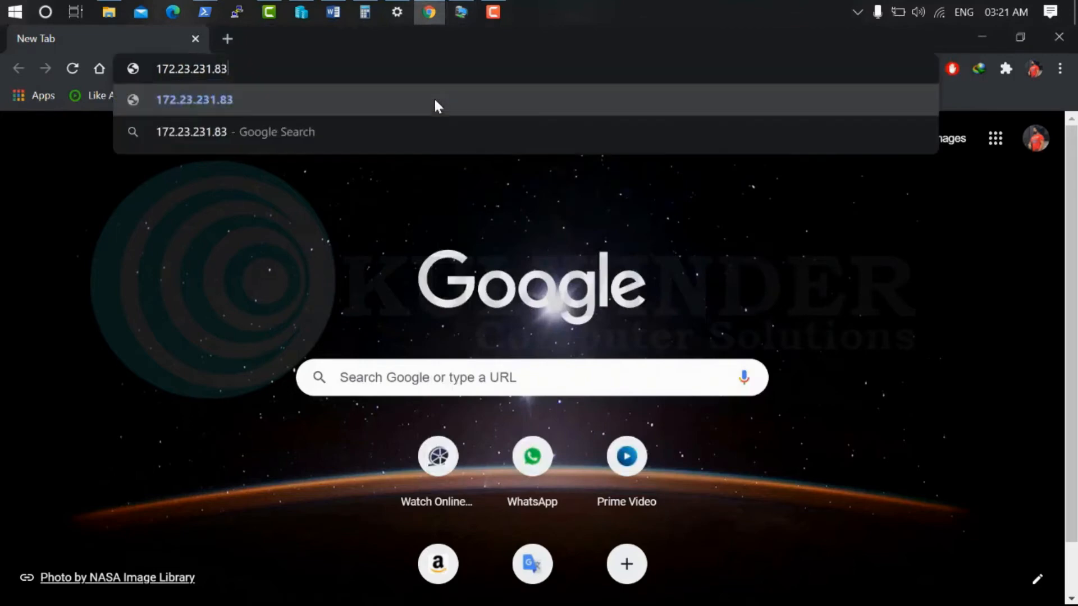
pyautogui.press('Return')
pyautogui.click(349, 495)
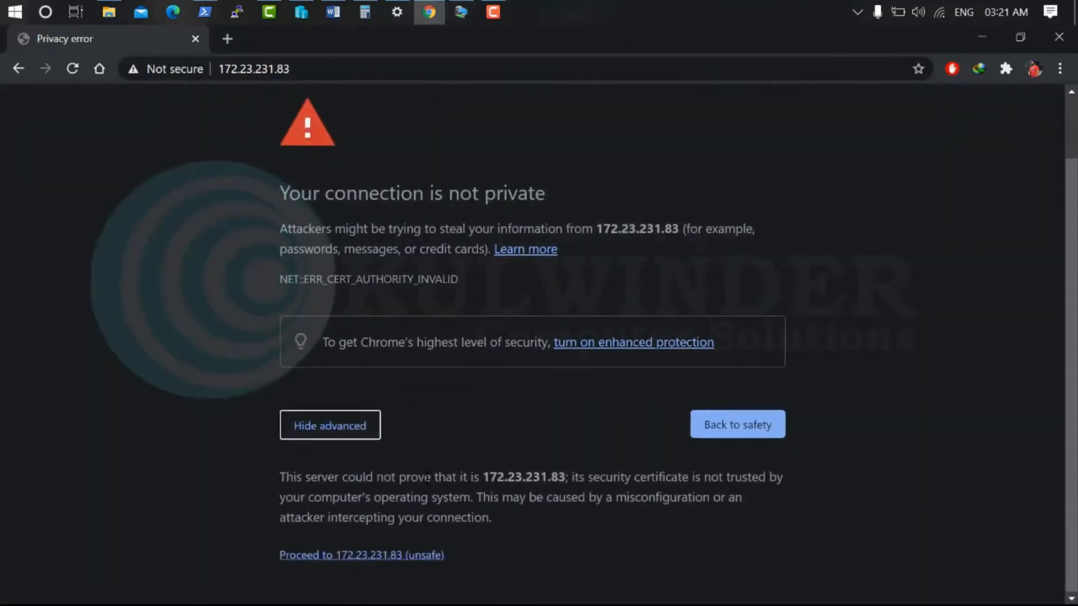
pyautogui.click(415, 555)
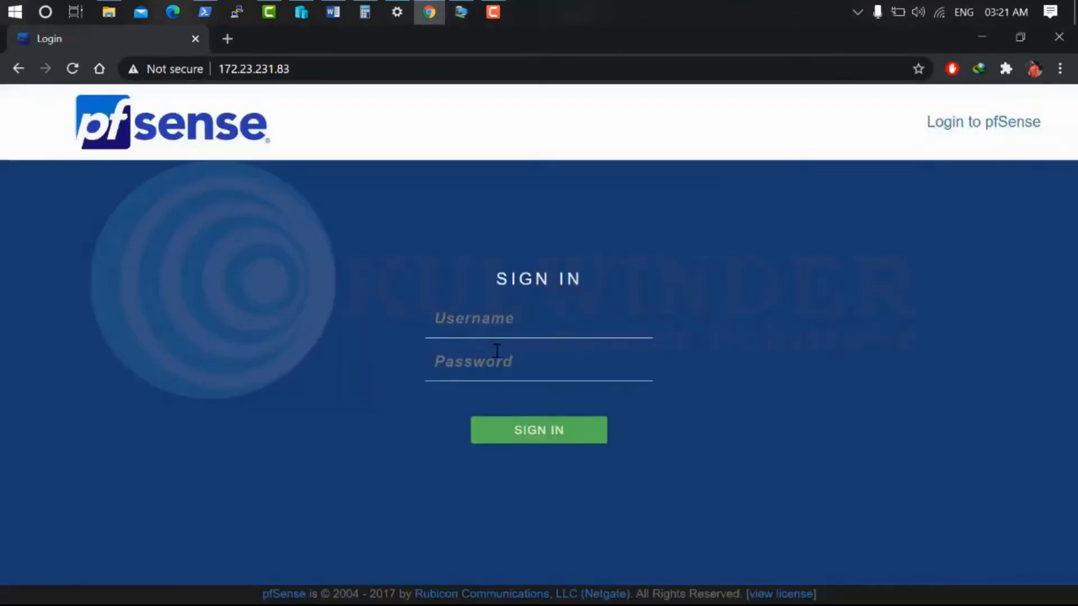
pyautogui.write('admin')
pyautogui.press('Tab')
pyautogui.write('pfsense')
pyautogui.press('Return')
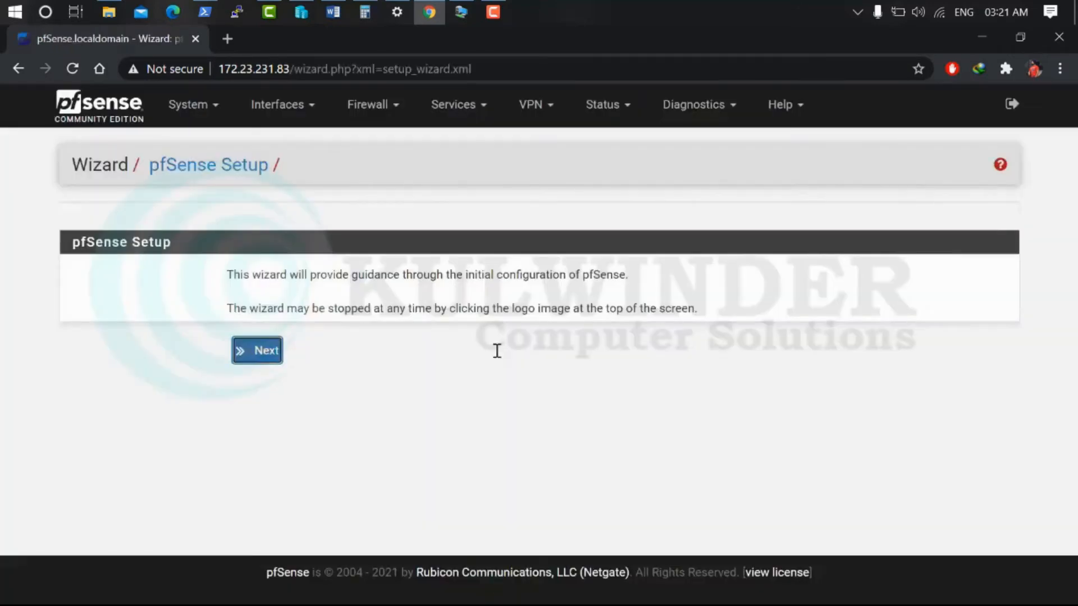
# Step through the setup wizard, keeping hostname pfSense and the default WAN settings
pyautogui.click(260, 358)
pyautogui.click(258, 452)
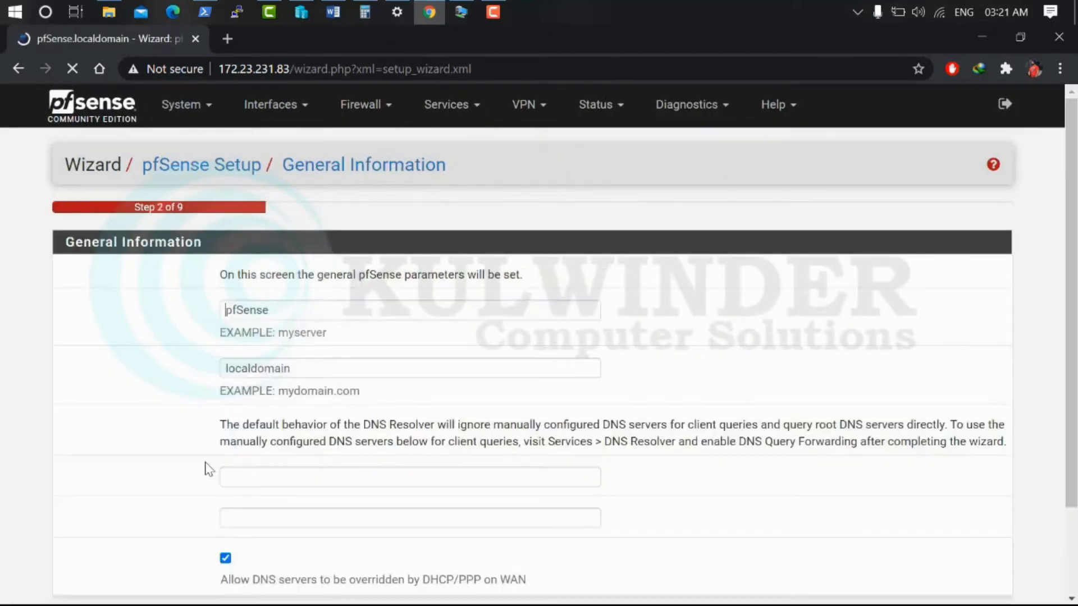
pyautogui.scroll(-2, 283, 366)
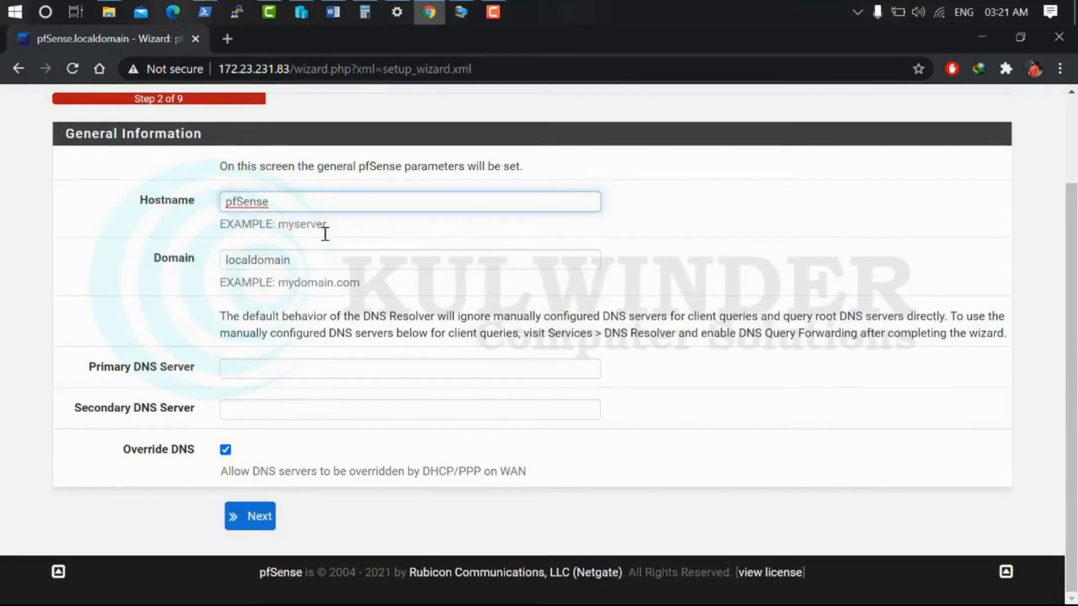
pyautogui.click(289, 201)
pyautogui.click(249, 517)
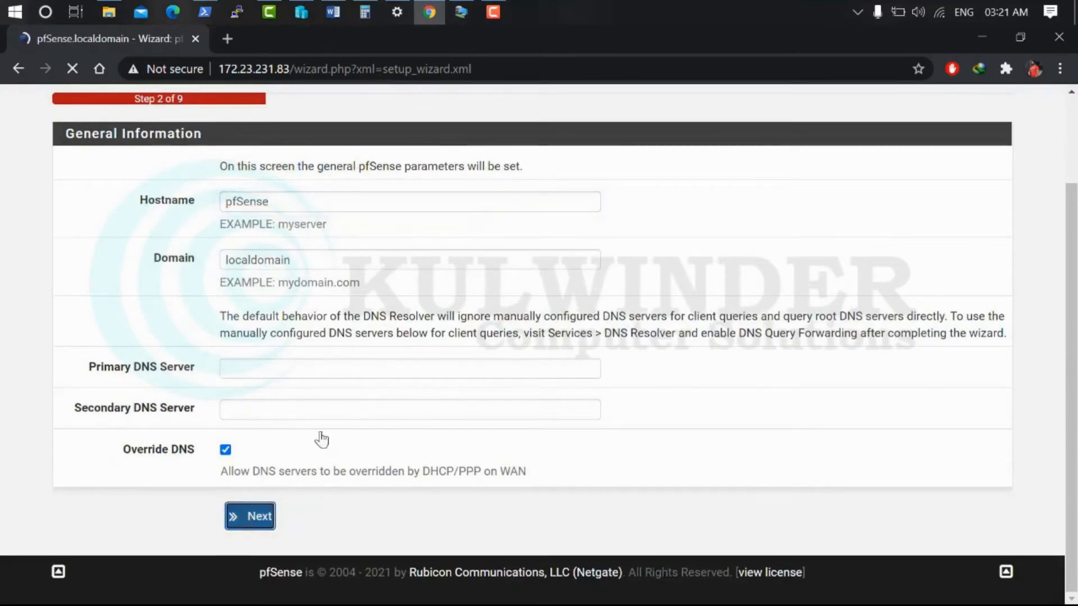
pyautogui.scroll(-15, 264, 489)
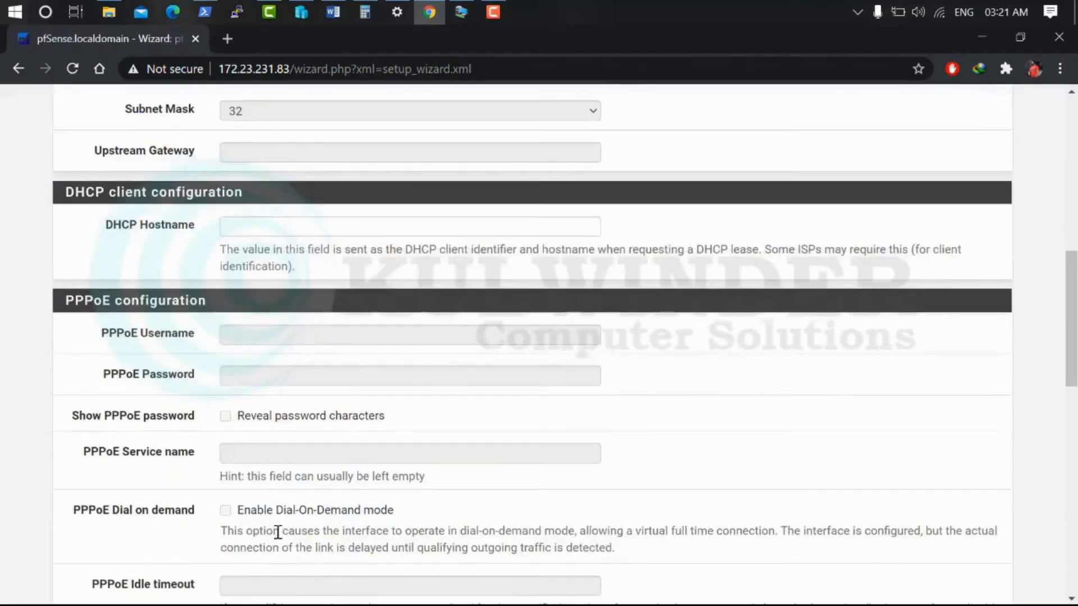
pyautogui.scroll(8, 169, 292)
pyautogui.scroll(8, 168, 292)
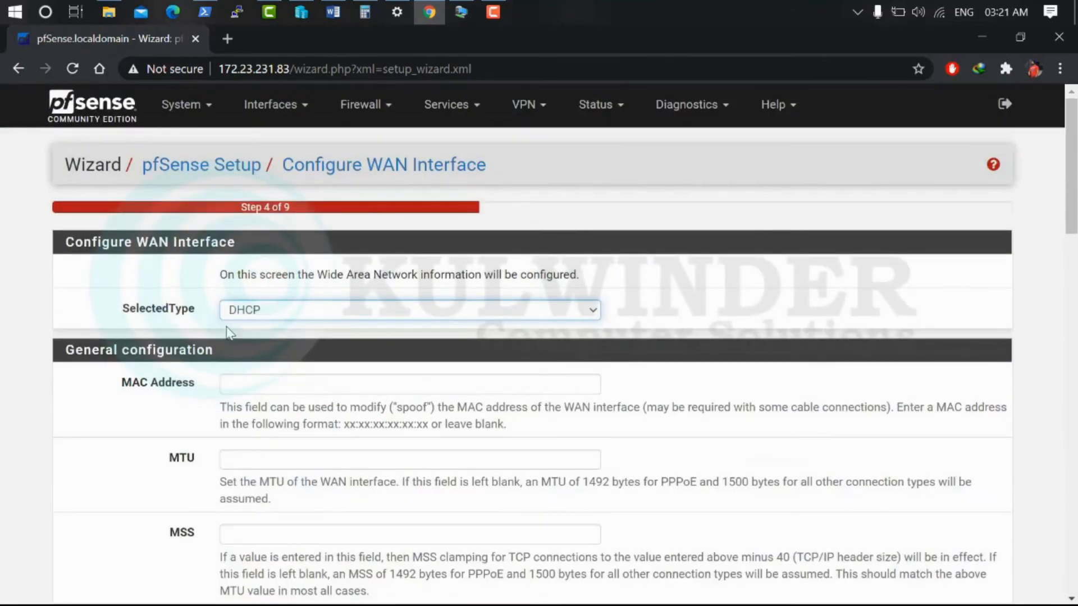
pyautogui.scroll(-20, 286, 378)
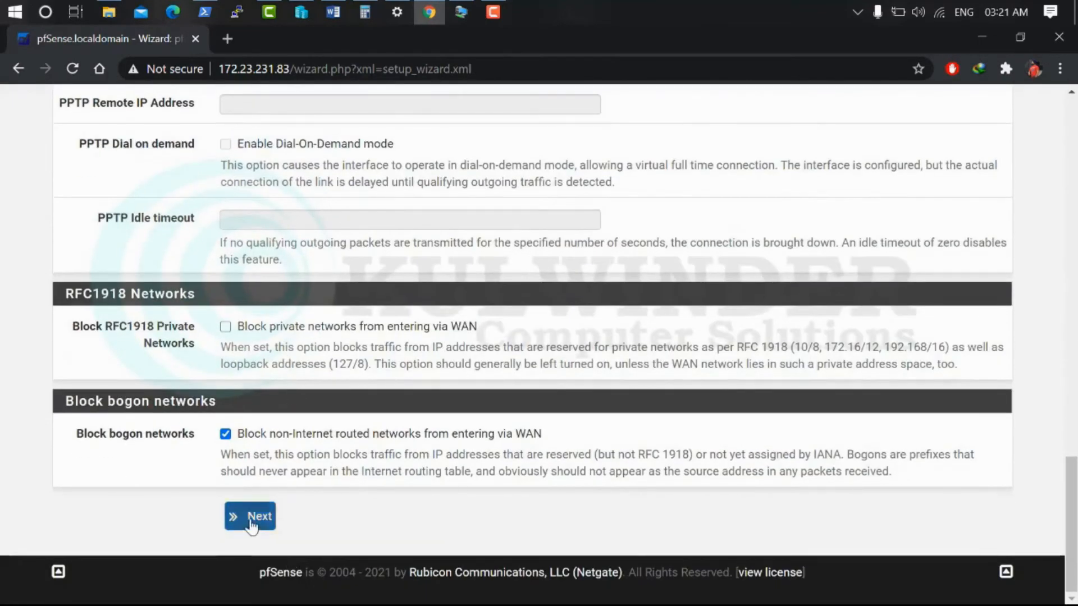
pyautogui.click(251, 526)
# Keep the admin password, reload the configuration, and accept the copyright notice to reach the dashboard
pyautogui.click(253, 400)
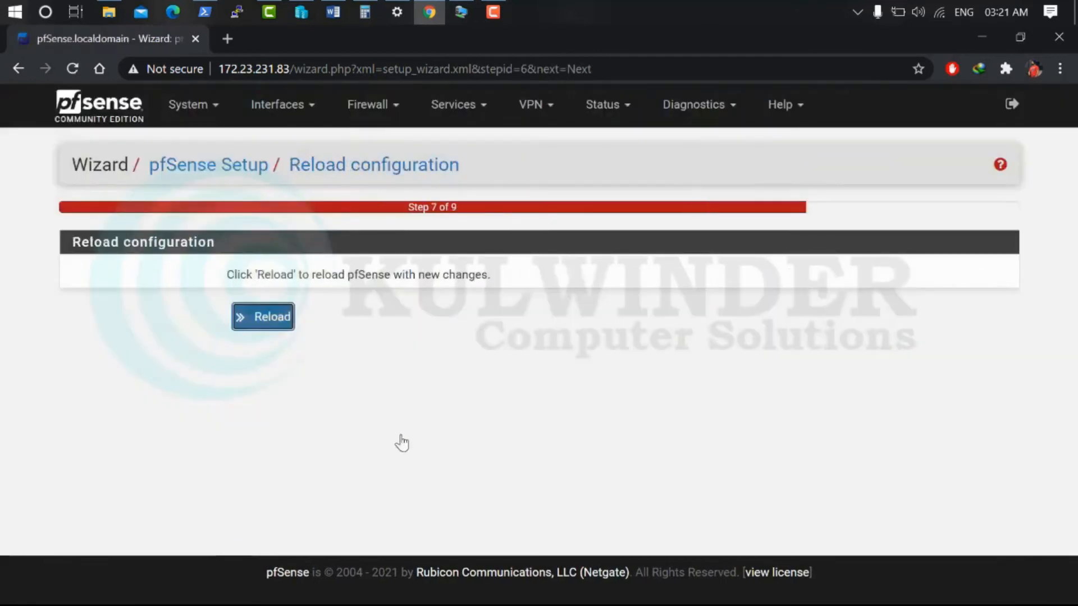
pyautogui.click(277, 325)
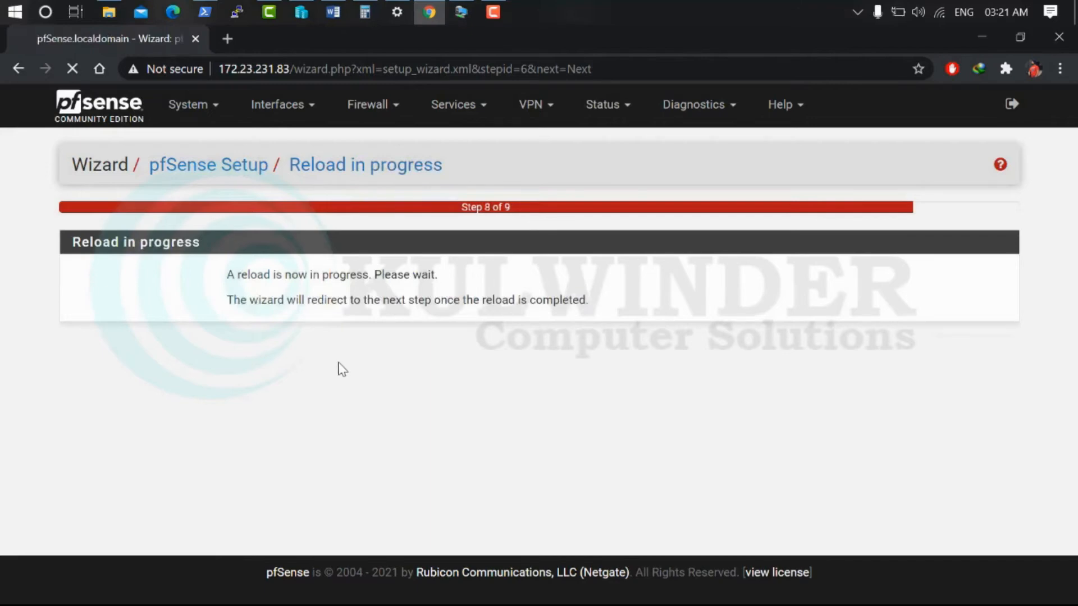
pyautogui.click(266, 351)
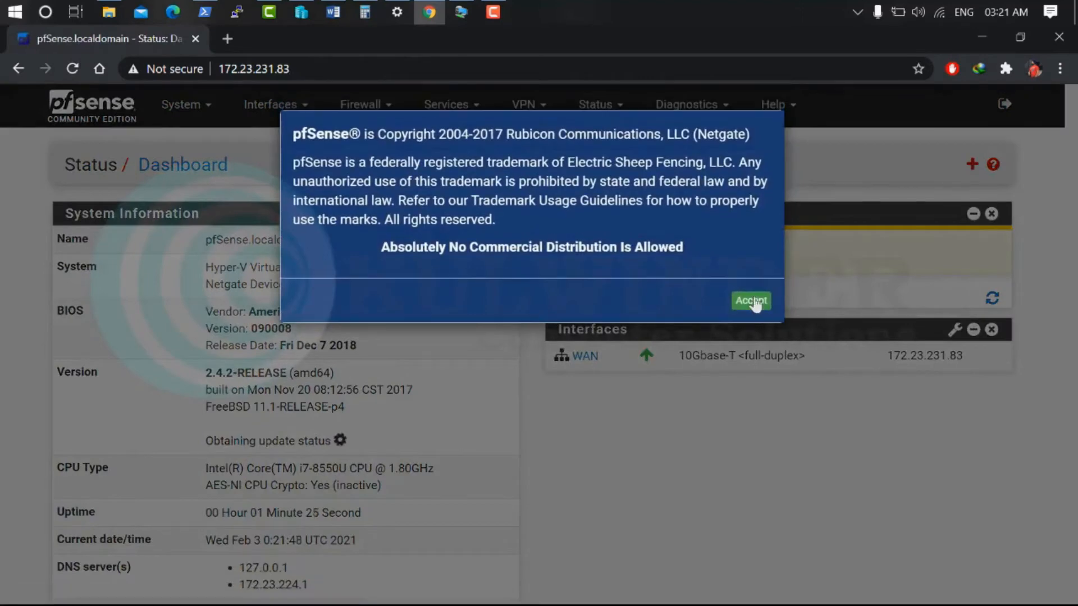
pyautogui.click(752, 301)
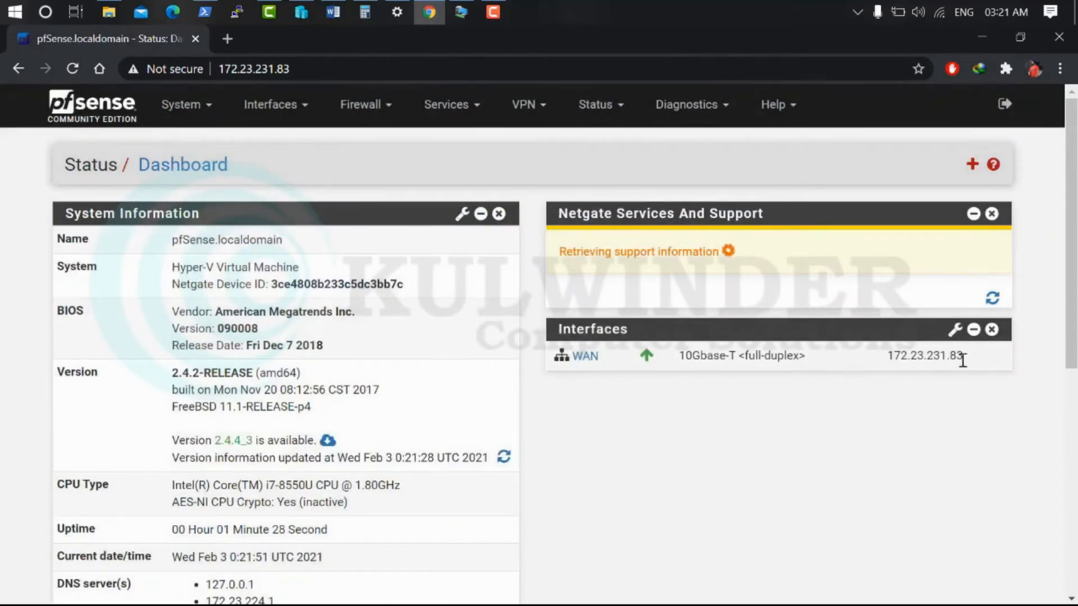
# Tick 'Disable HTTP_REFERER enforcement check' in System > Advanced, save, then view the WAN firewall rules
pyautogui.moveTo(963, 356); pyautogui.dragTo(866, 370)
pyautogui.click(453, 349)
pyautogui.click(208, 107)
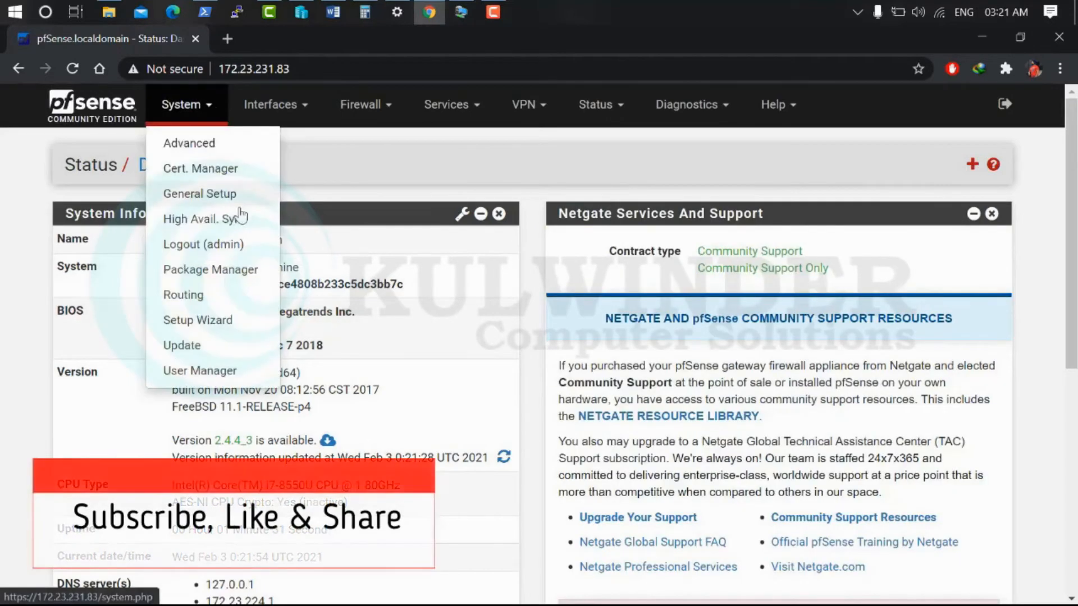
pyautogui.click(187, 143)
pyautogui.scroll(-10, 257, 272)
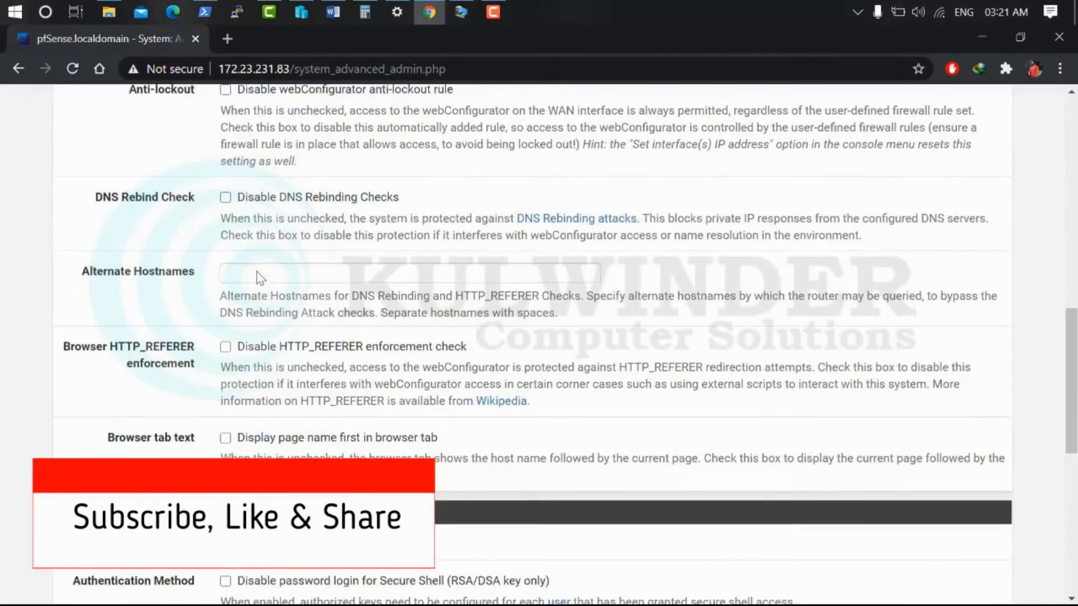
pyautogui.scroll(-5, 361, 447)
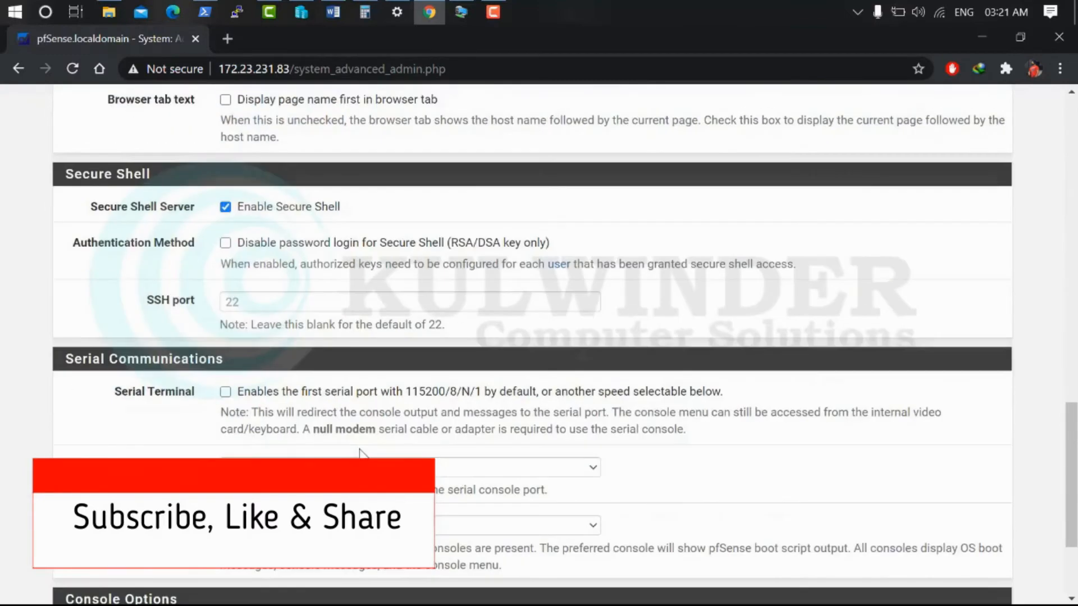
pyautogui.scroll(3, 284, 284)
pyautogui.click(225, 177)
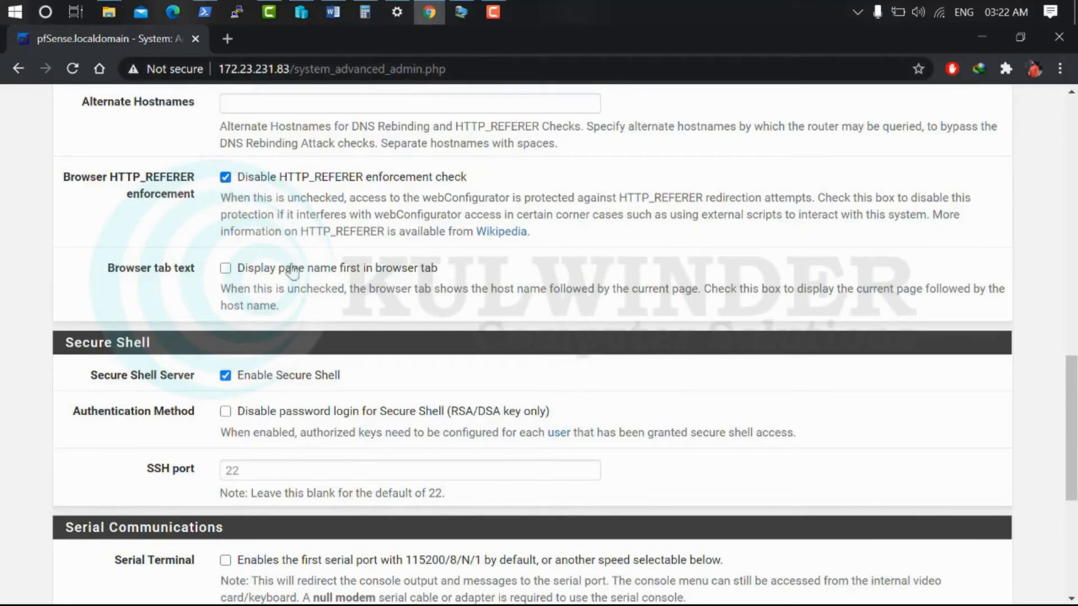
pyautogui.scroll(-5, 290, 270)
pyautogui.click(261, 517)
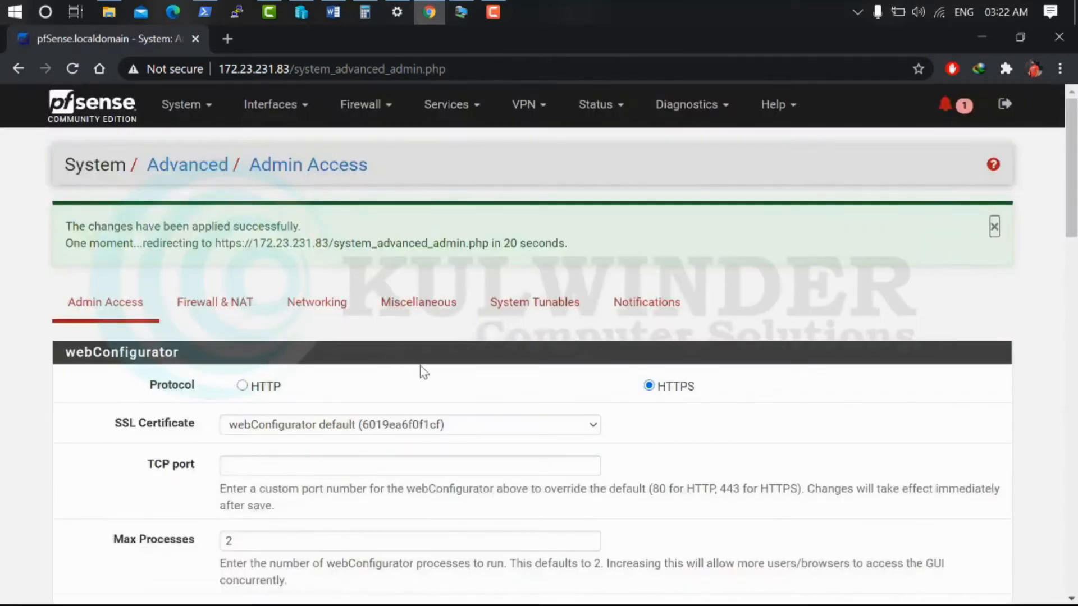
pyautogui.click(382, 110)
pyautogui.click(359, 195)
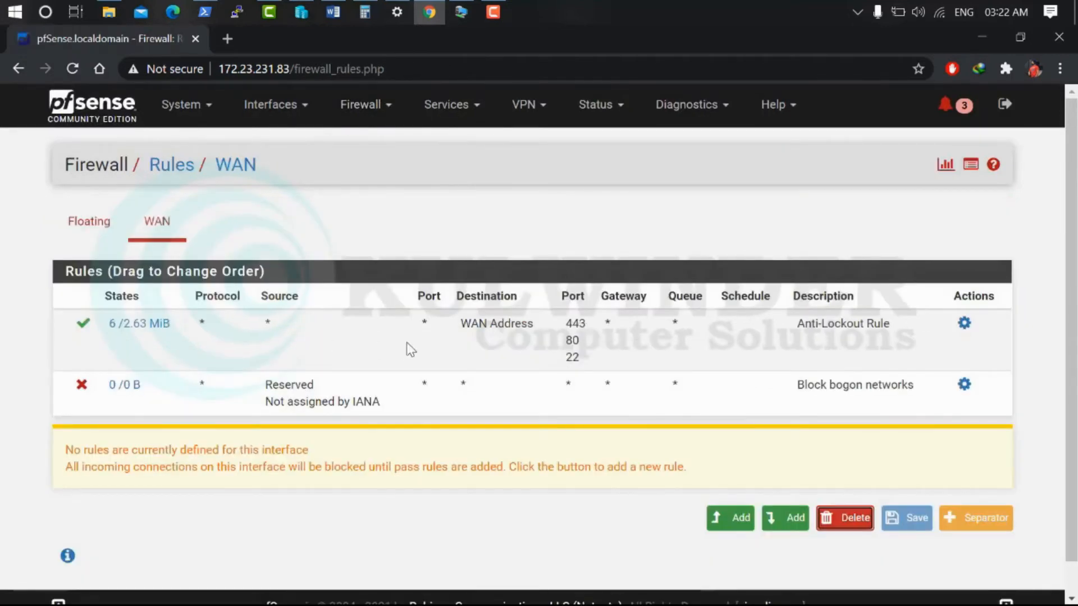
# Review and dismiss the pfSense system notices, sign out of webConfigurator, and close Chrome
pyautogui.moveTo(582, 367); pyautogui.dragTo(564, 318)
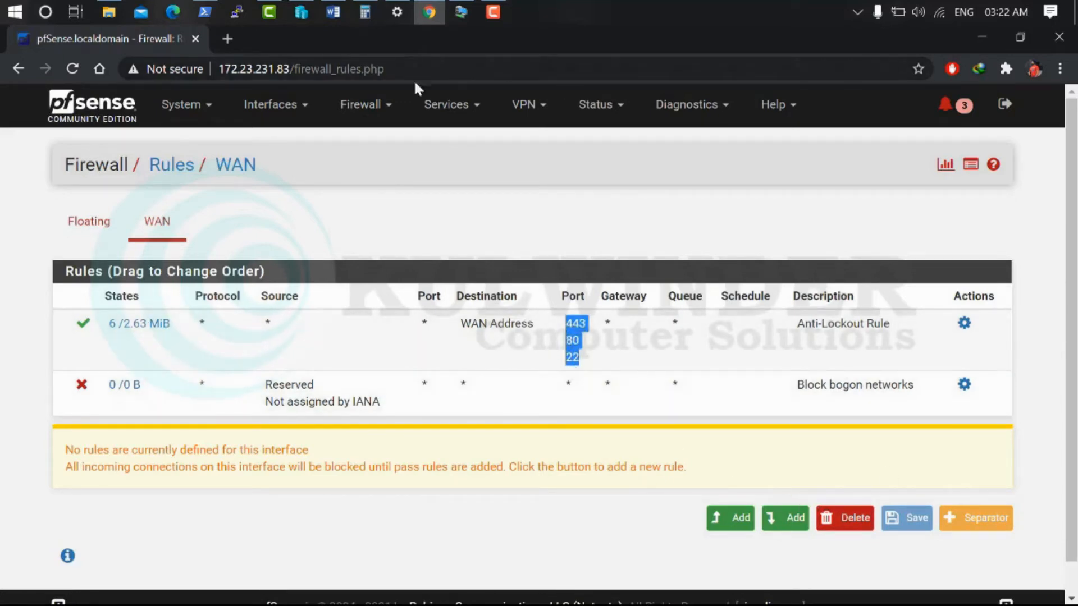
pyautogui.click(962, 107)
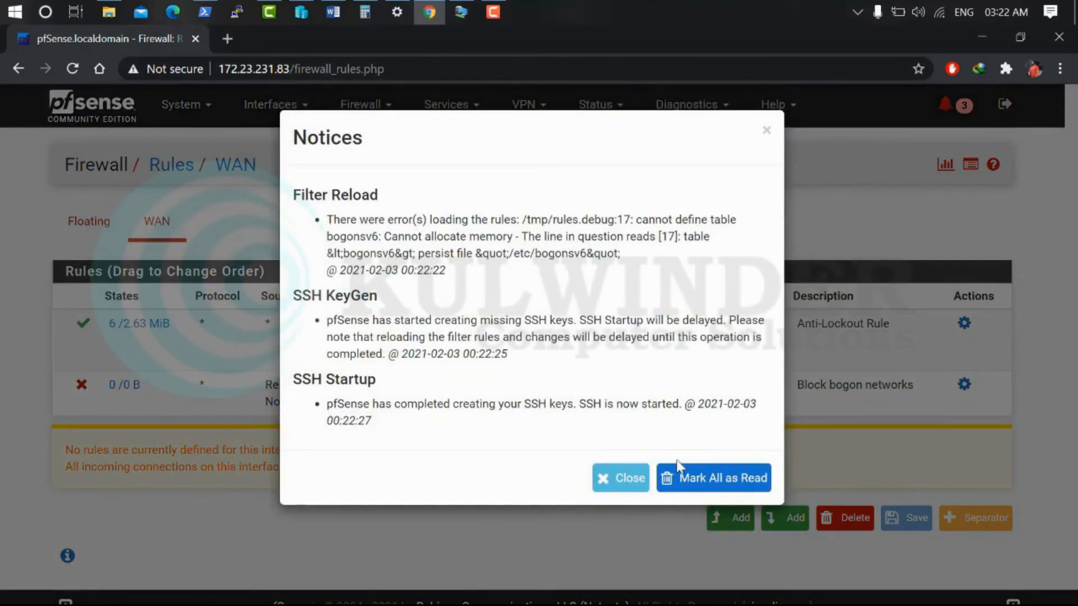
pyautogui.click(640, 482)
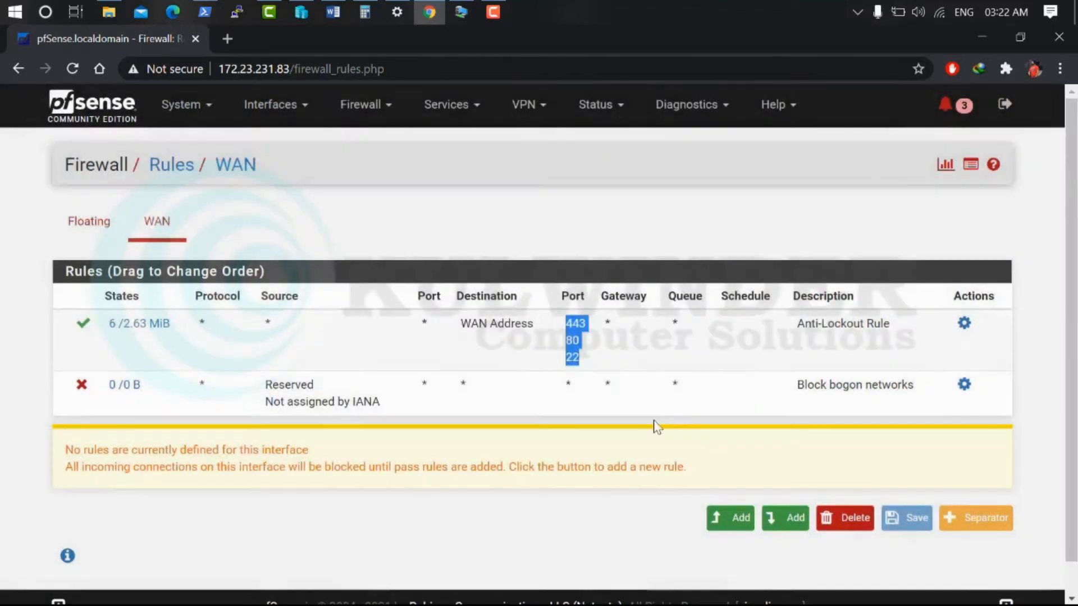
pyautogui.click(1005, 104)
pyautogui.click(1064, 45)
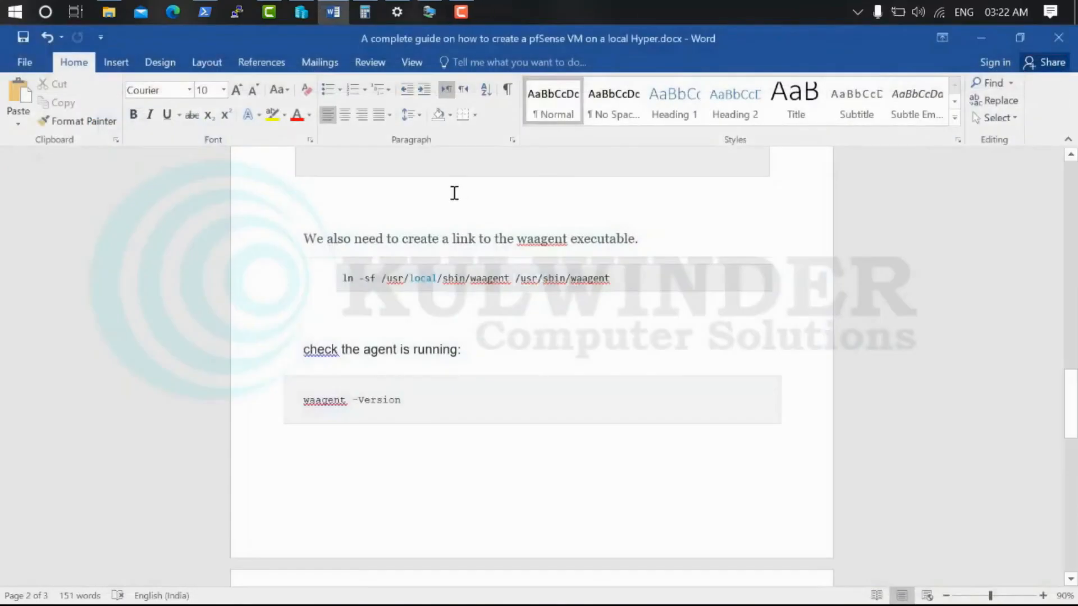
# Turn off the running pfsense VM in Hyper-V Manager so its checkpoint merges
pyautogui.click(998, 44)
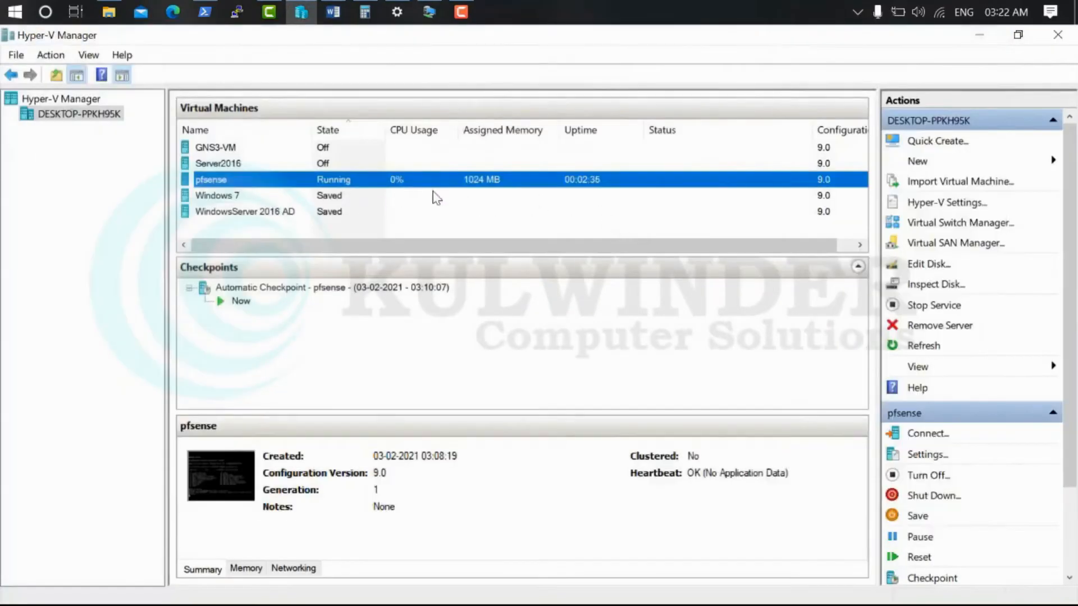
pyautogui.rightClick(389, 180)
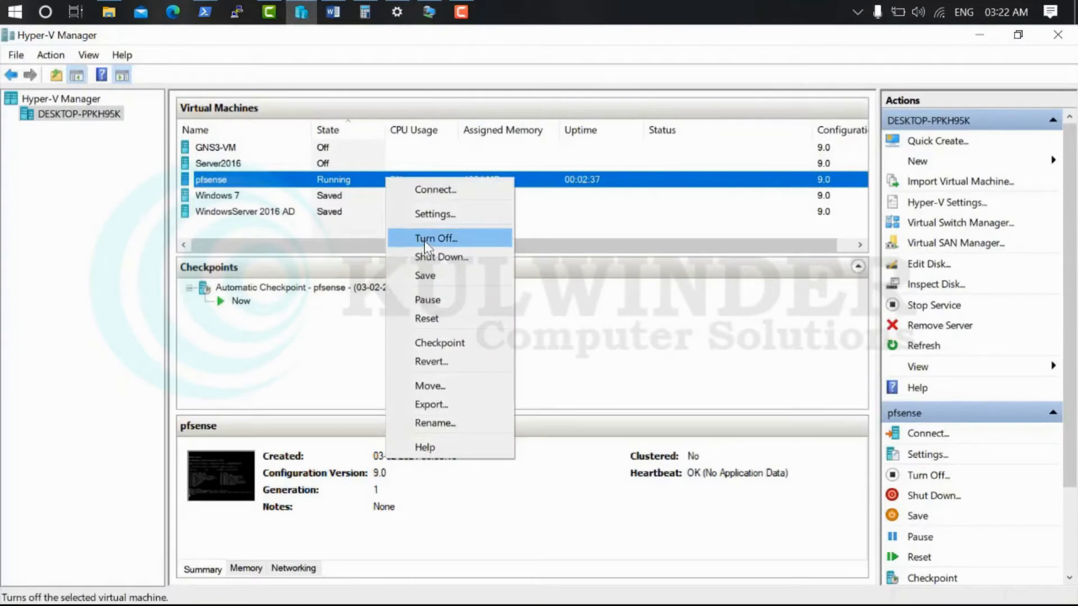
pyautogui.click(425, 238)
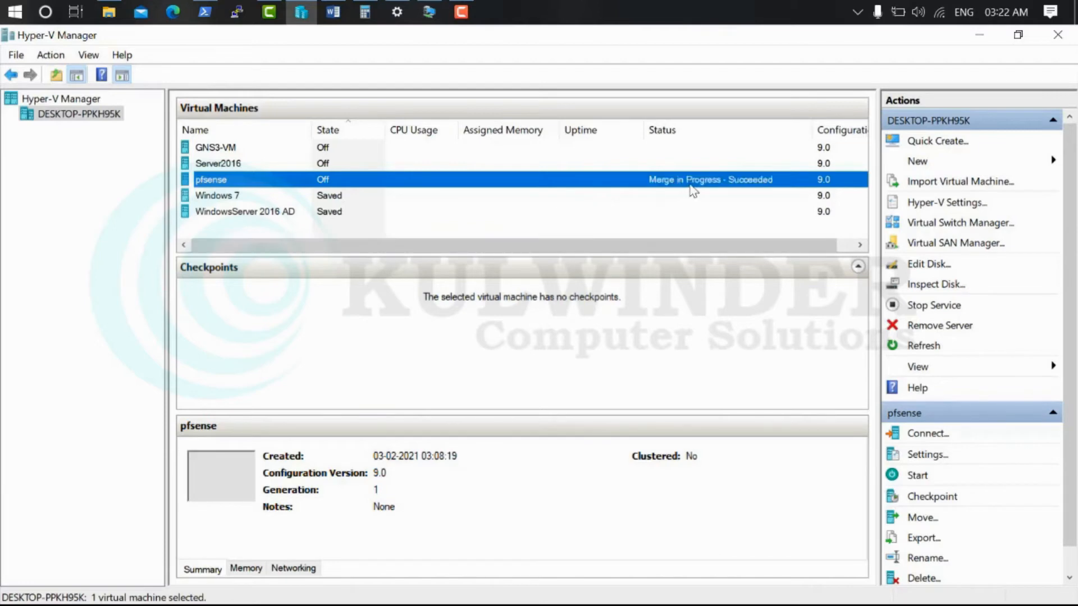
pyautogui.click(109, 12)
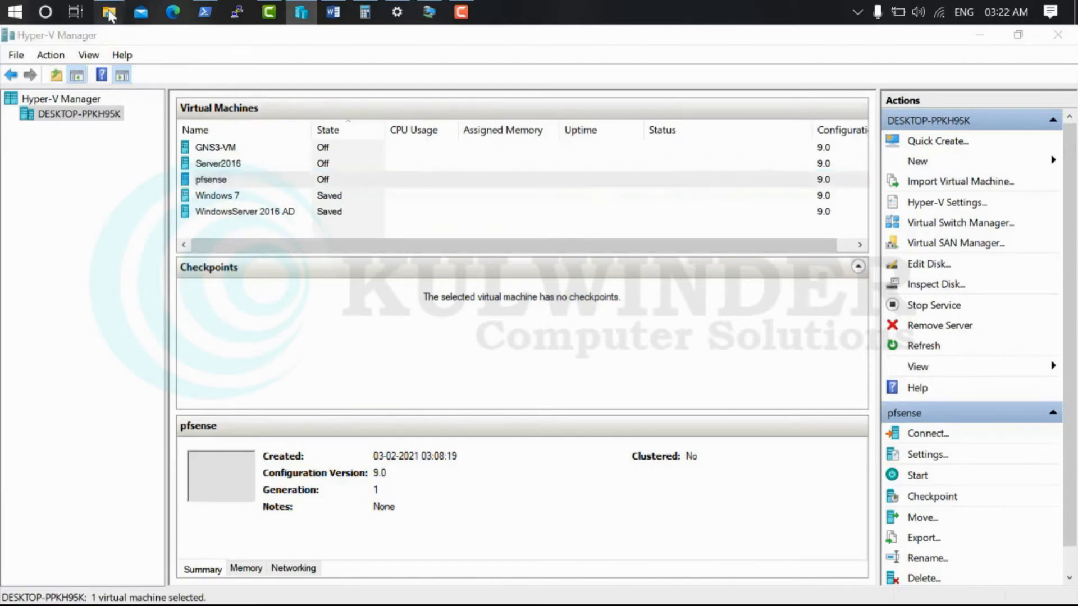
# Locate the 2 GB pfsense-HD.vhd in D:\Virtual Machines Files\Hyper V
pyautogui.click(72, 535)
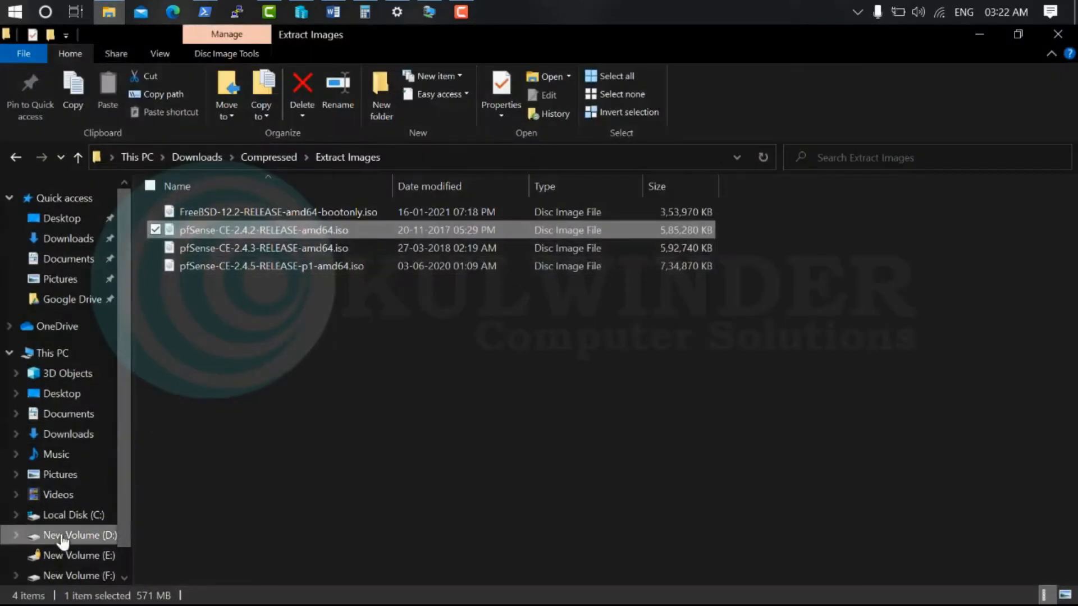
pyautogui.doubleClick(217, 517)
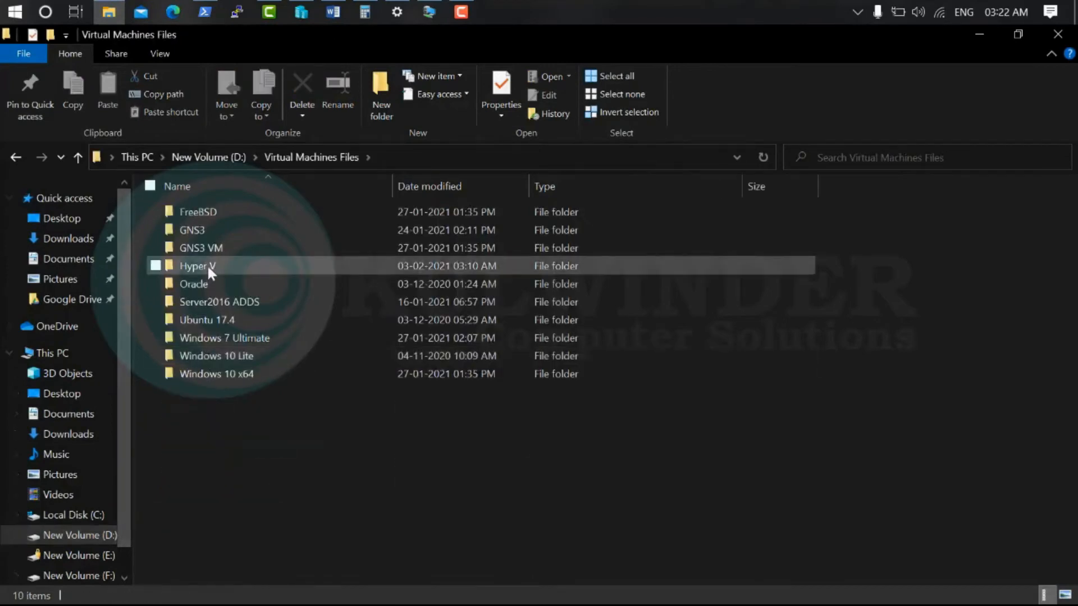
pyautogui.doubleClick(209, 267)
pyautogui.click(245, 266)
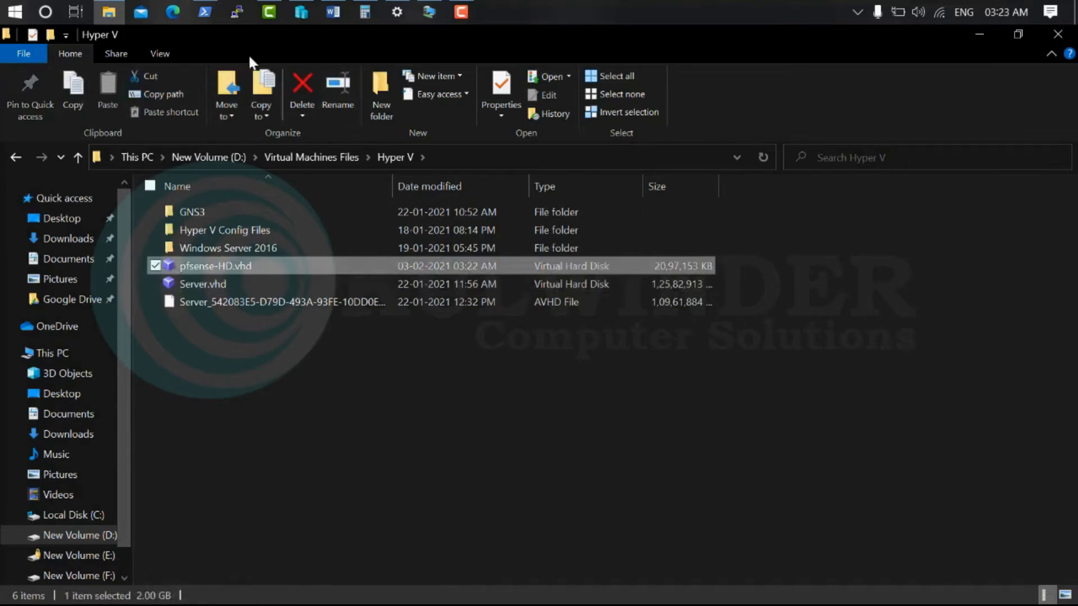
pyautogui.click(9, 14)
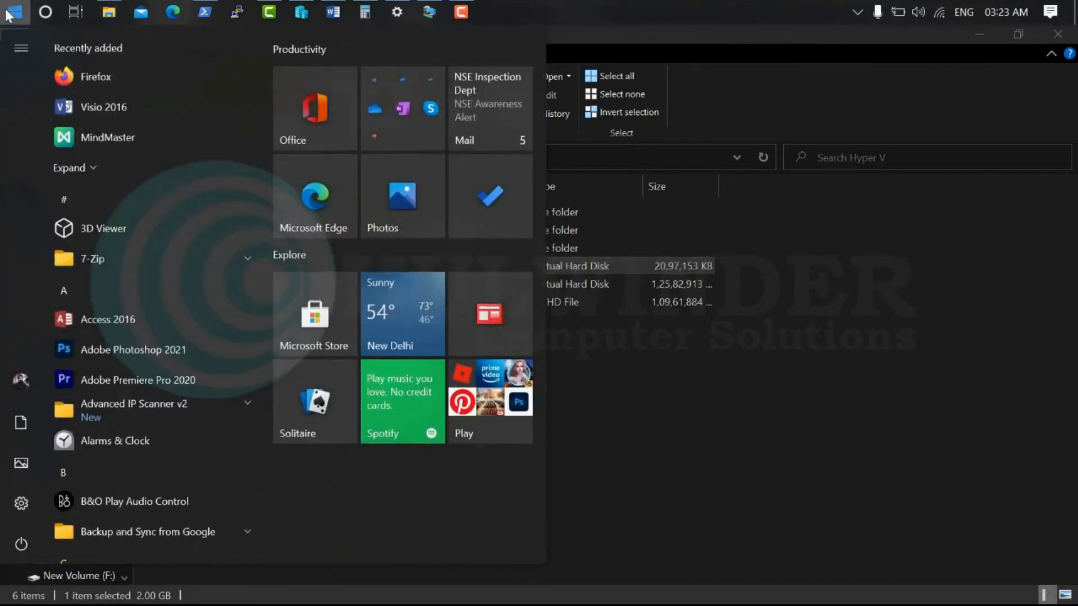
# Launch Chrome and go to the Azure portal's All services page at portal.azure.com
pyautogui.write('chrome')
pyautogui.press('Return')
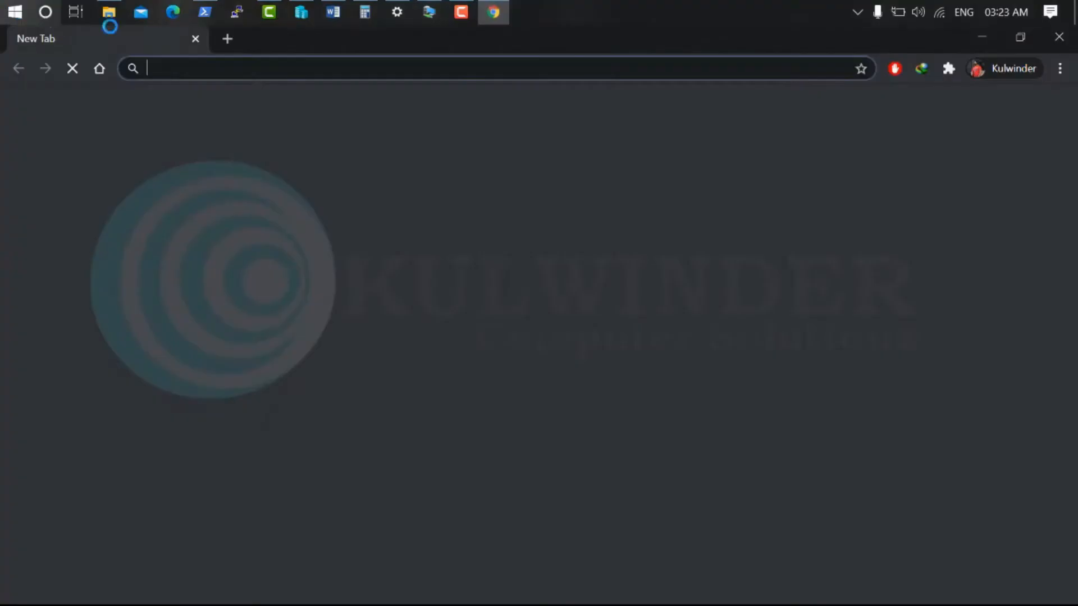
pyautogui.write('portal.azure.com/#allservices')
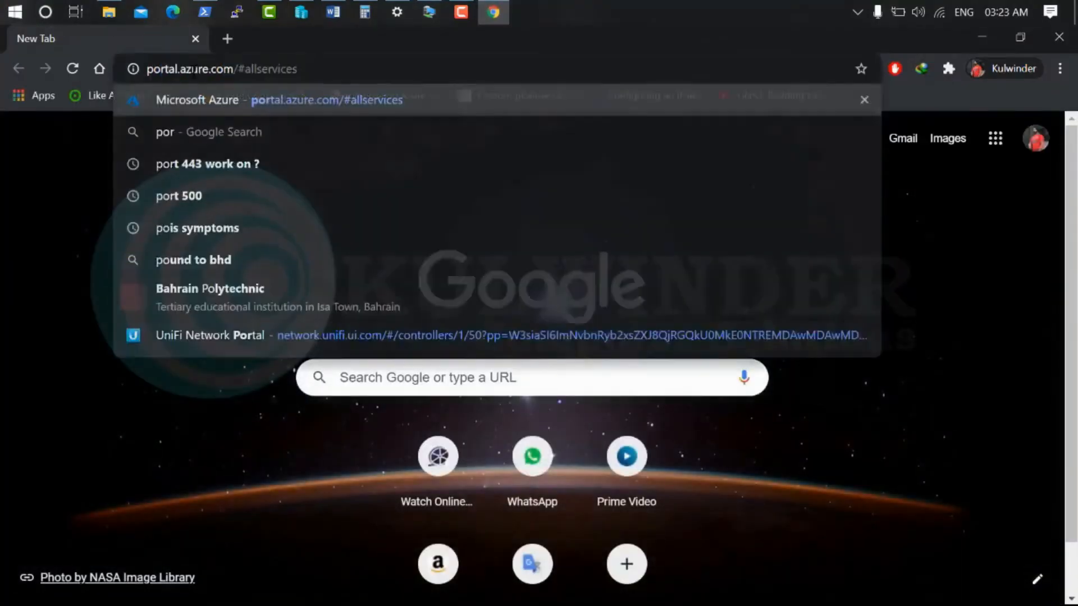
pyautogui.press('Return')
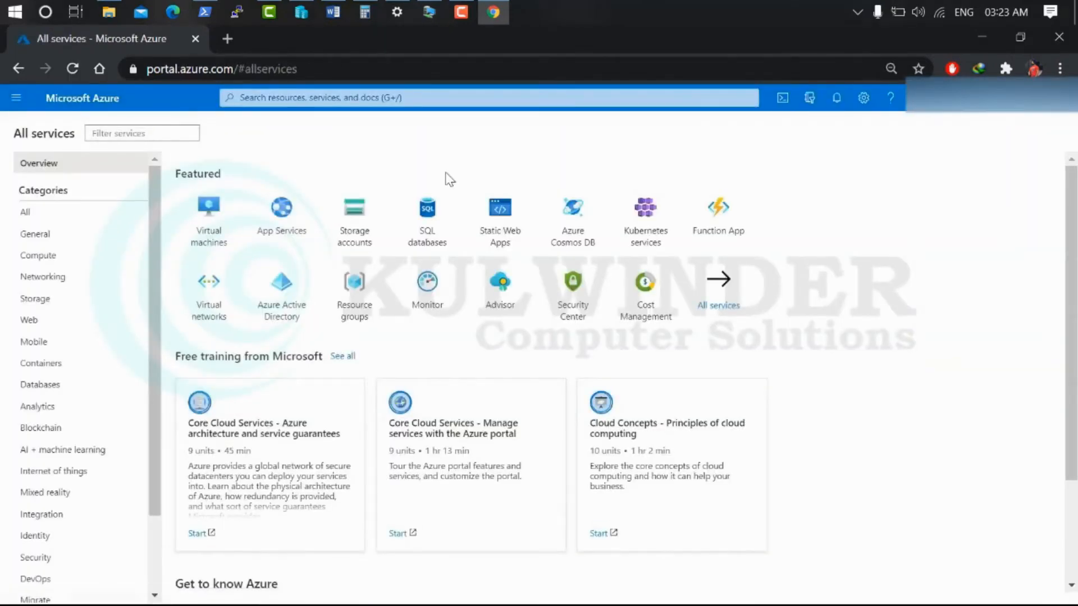
# Start a new storage account and create the new resource group mypfsense for it
pyautogui.click(349, 241)
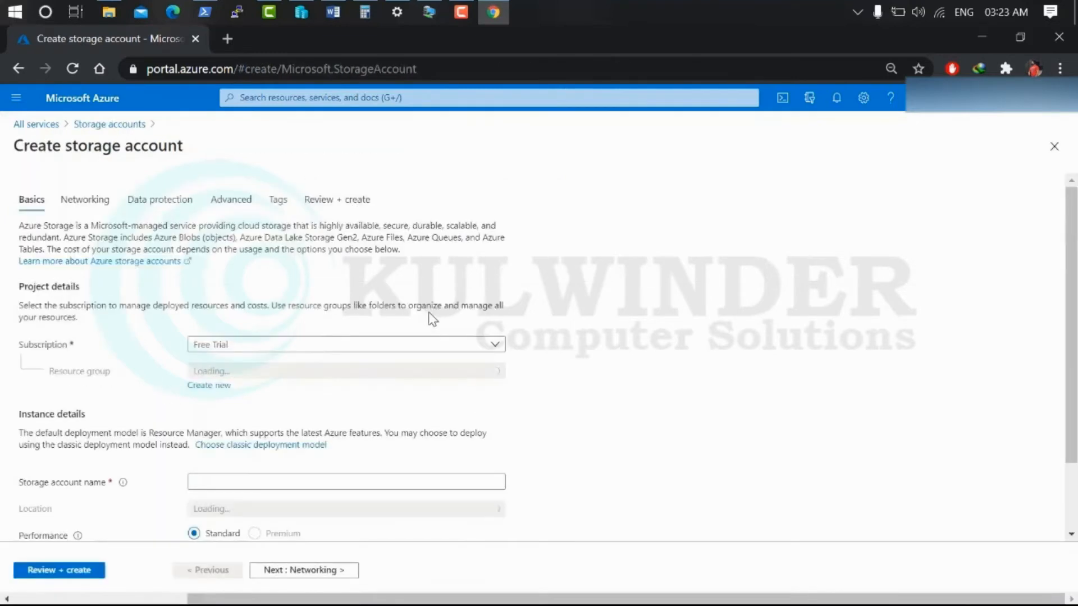
pyautogui.scroll(-2, 299, 386)
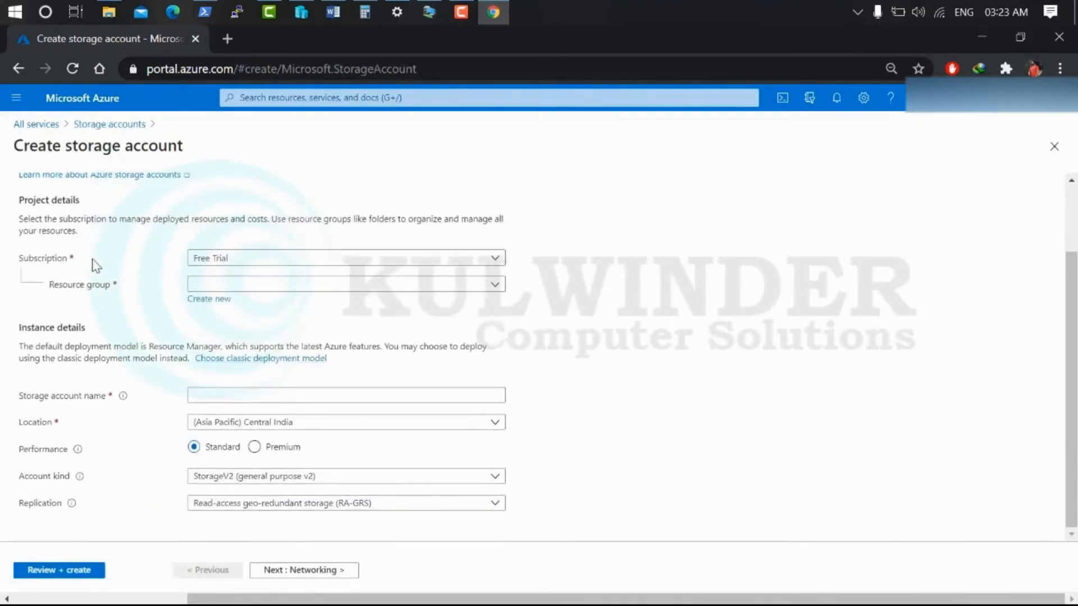
pyautogui.click(243, 288)
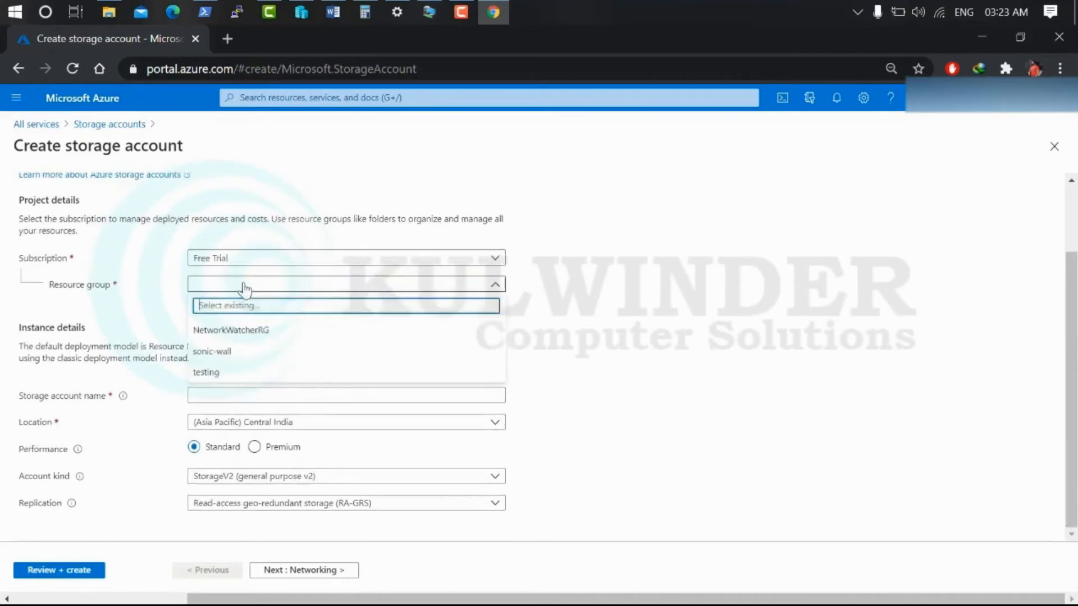
pyautogui.click(224, 377)
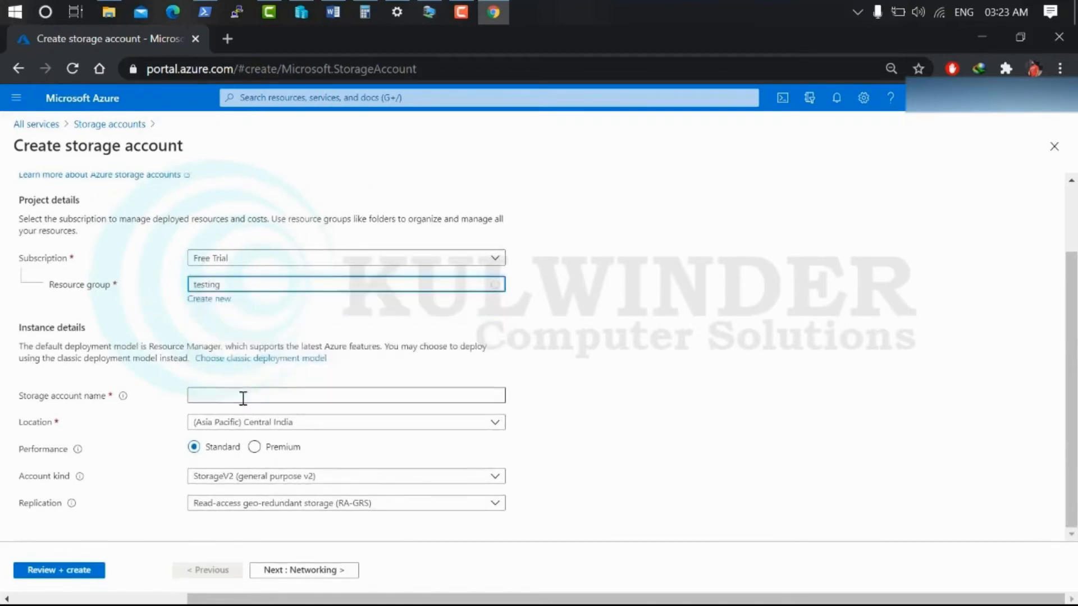
pyautogui.click(221, 301)
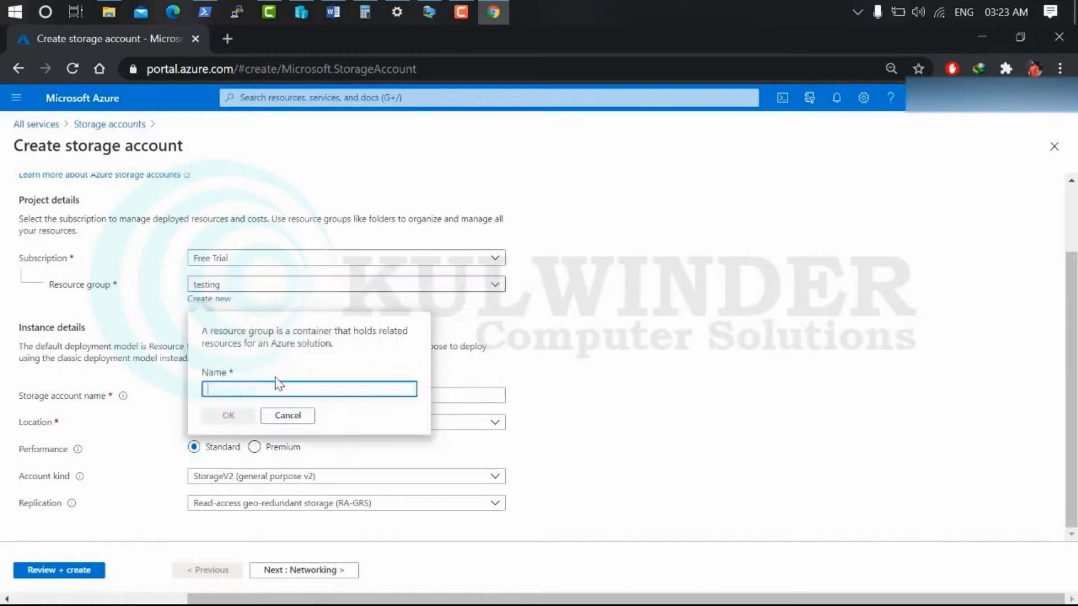
pyautogui.write('mypfsense')
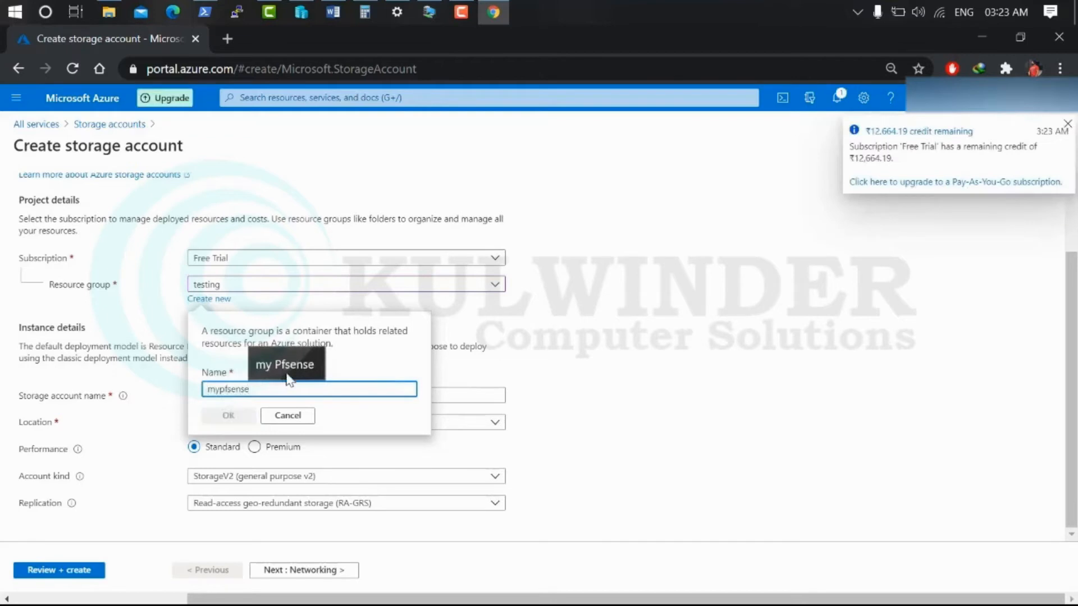
pyautogui.click(230, 416)
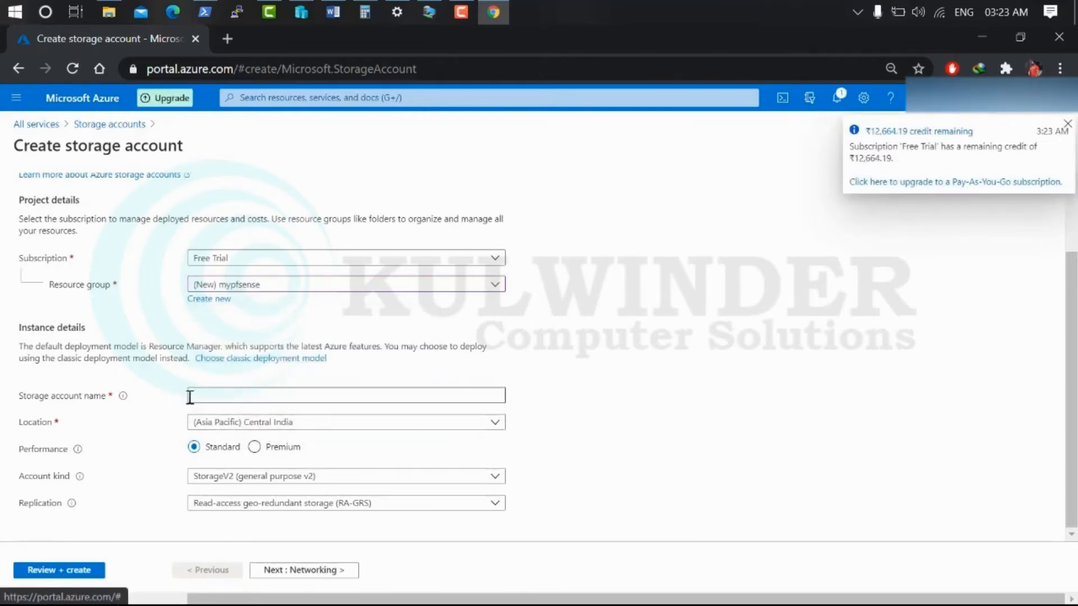
# Name the storage account myvhdfiles after the first name attempt is rejected
pyautogui.click(236, 397)
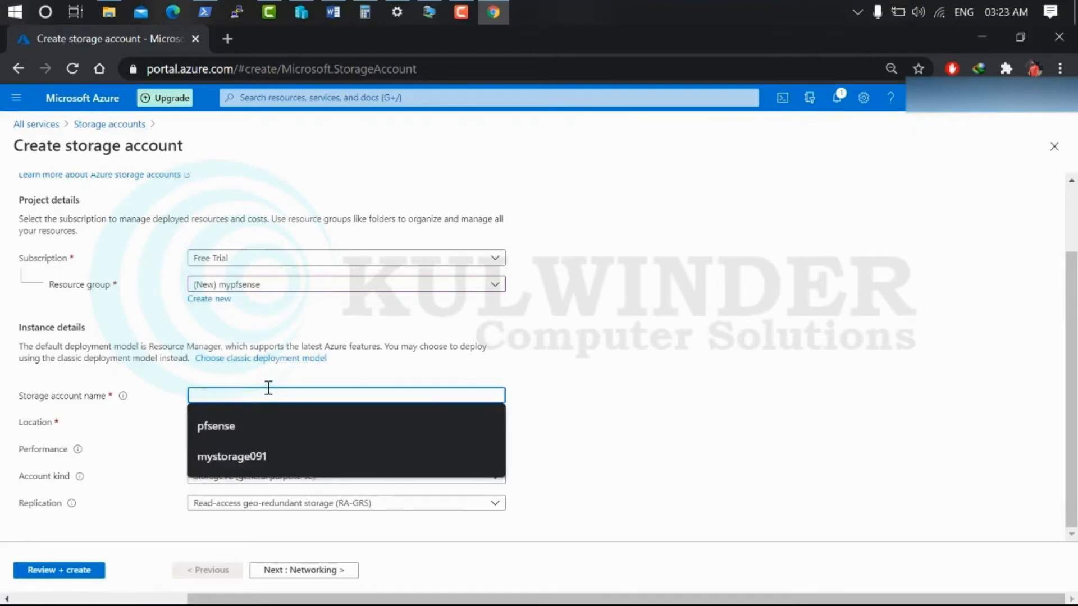
pyautogui.write('VJDv')
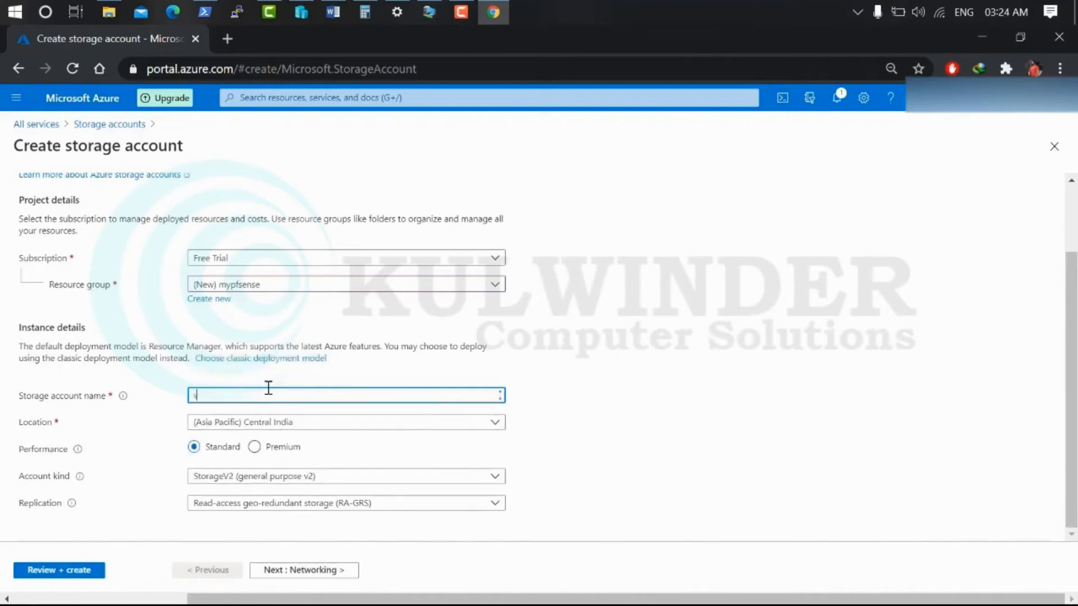
pyautogui.write('jhd')
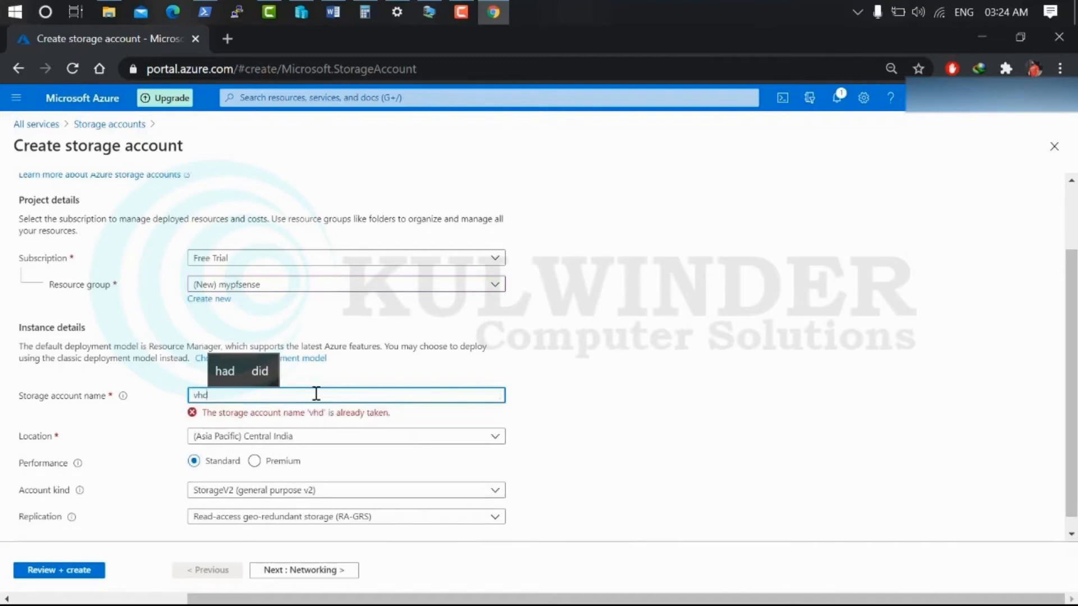
pyautogui.write(' files')
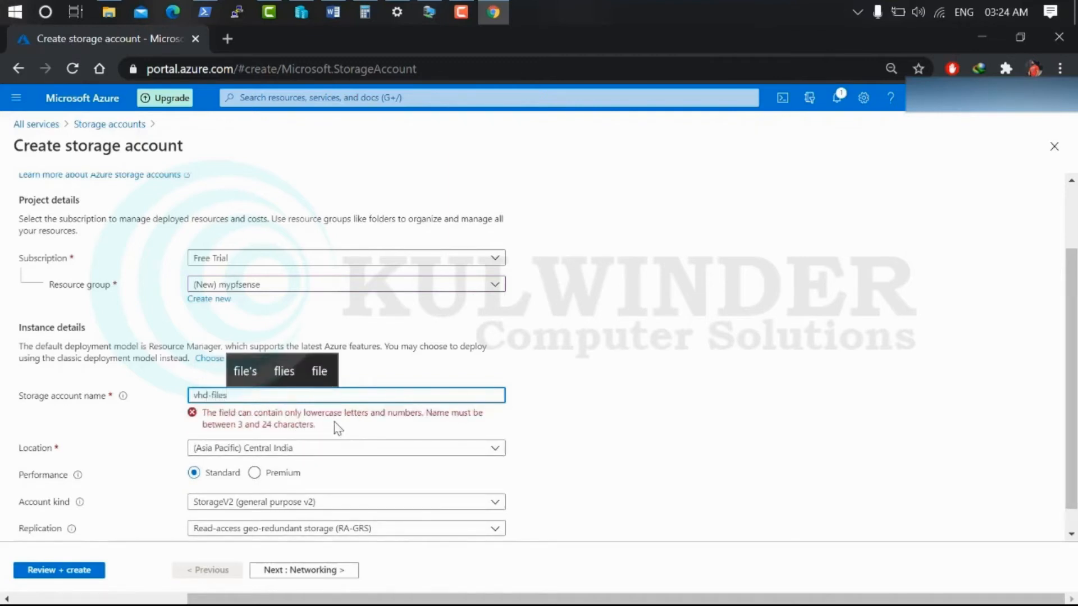
pyautogui.press('Left')
pyautogui.press('Left')
pyautogui.press('Left')
pyautogui.press('Left')
pyautogui.press('Left')
pyautogui.press('BackSpace')
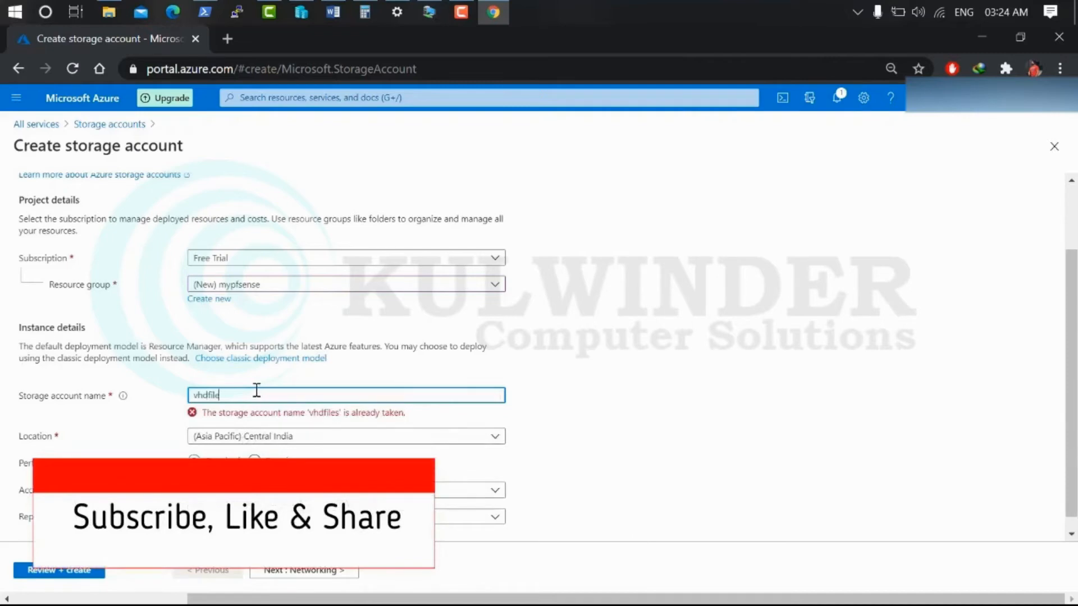
pyautogui.press('BackSpace')
pyautogui.press('BackSpace')
pyautogui.press('BackSpace')
pyautogui.press('BackSpace')
pyautogui.write('my')
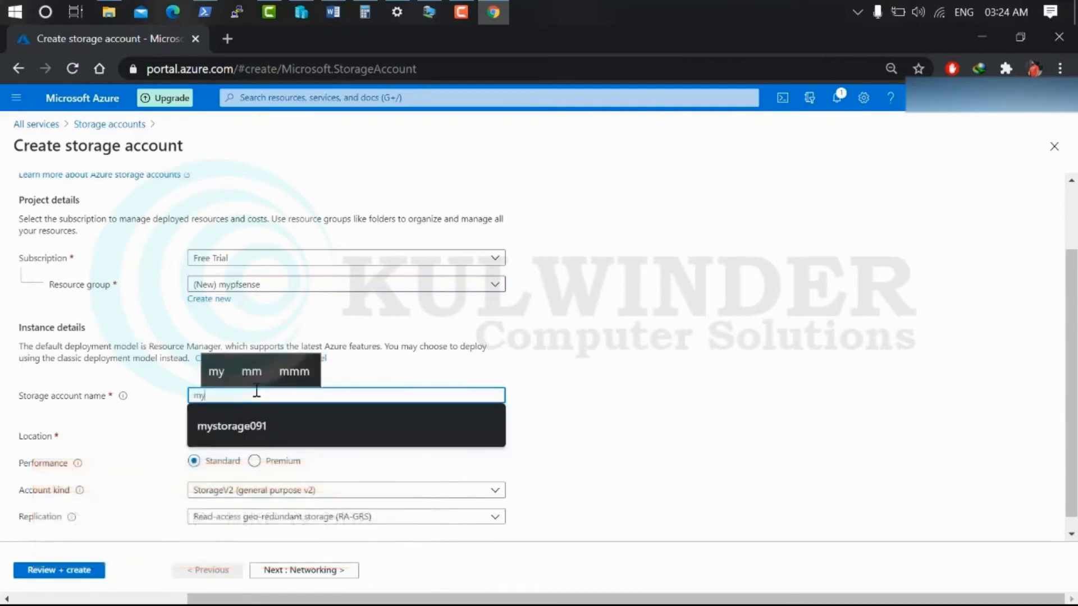
pyautogui.write('vhd')
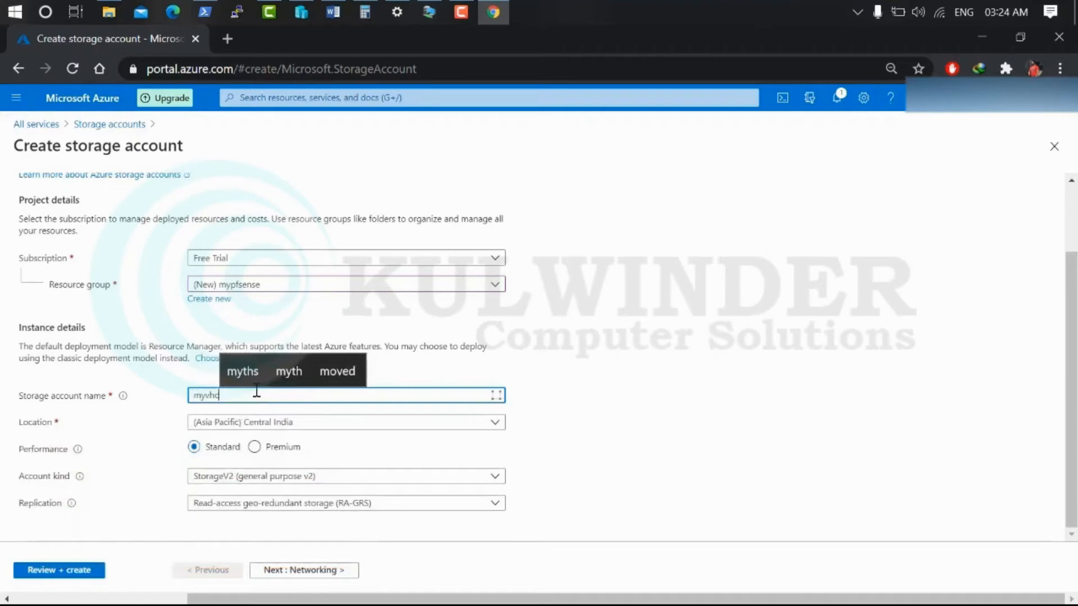
pyautogui.write('files')
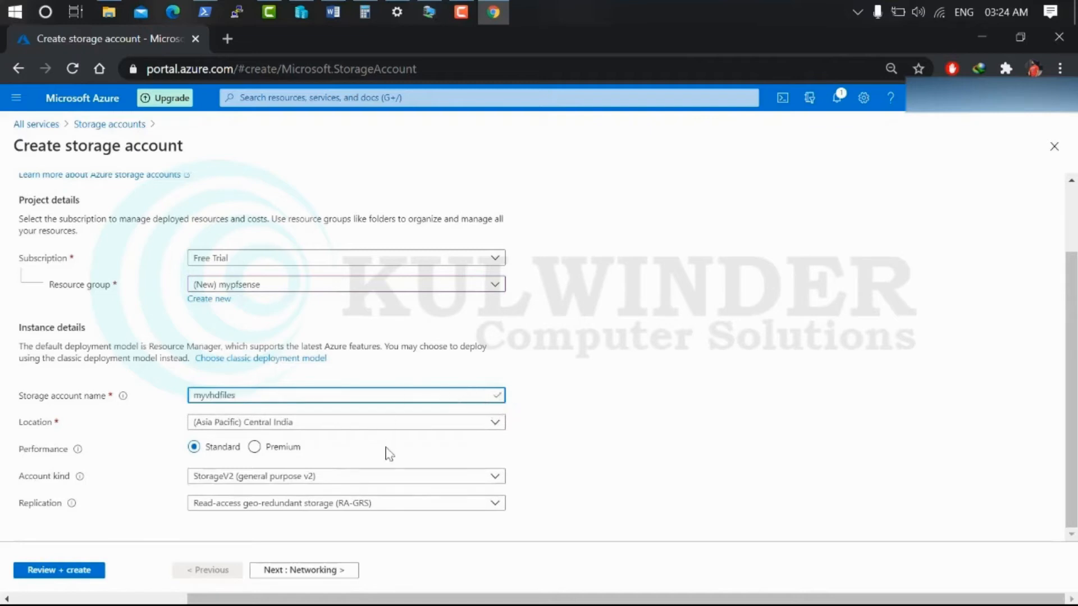
# Pass through the Networking, Data protection, Advanced and Tags pages, then create the storage account
pyautogui.click(325, 571)
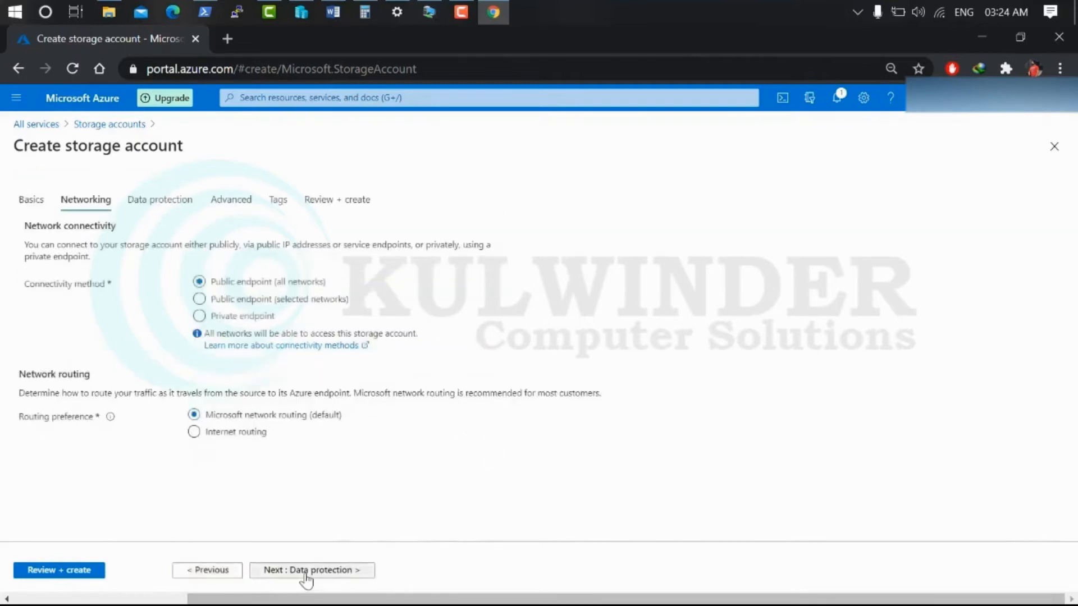
pyautogui.click(306, 572)
pyautogui.click(295, 573)
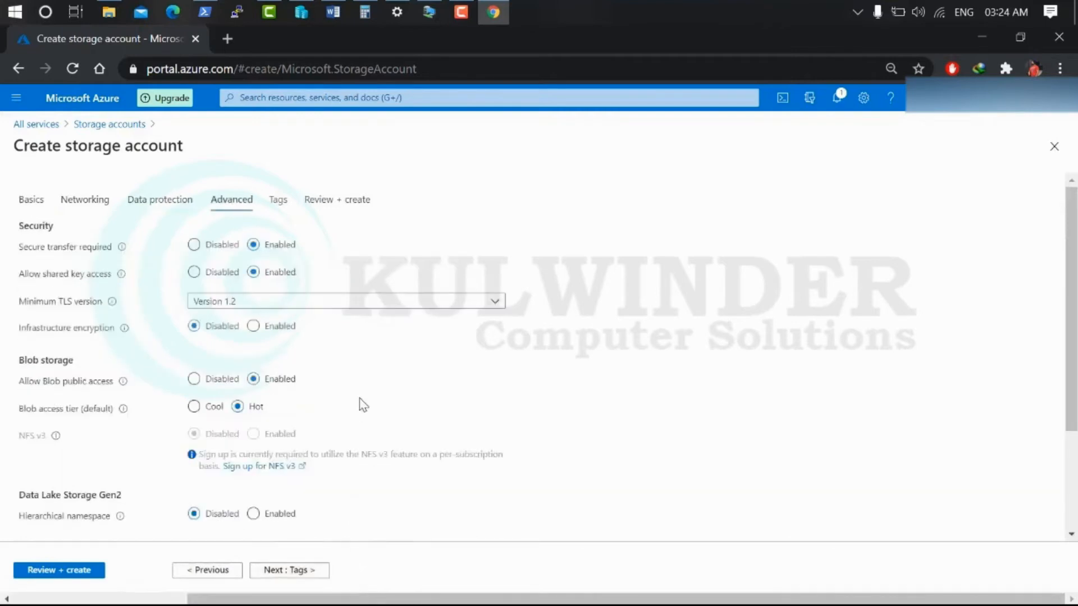
pyautogui.click(290, 572)
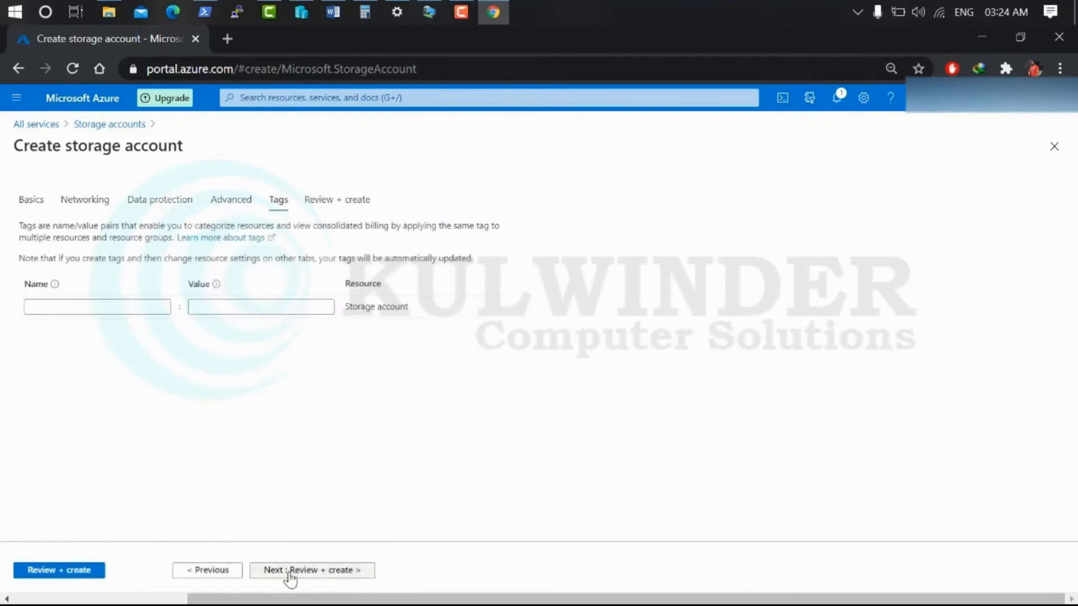
pyautogui.click(291, 572)
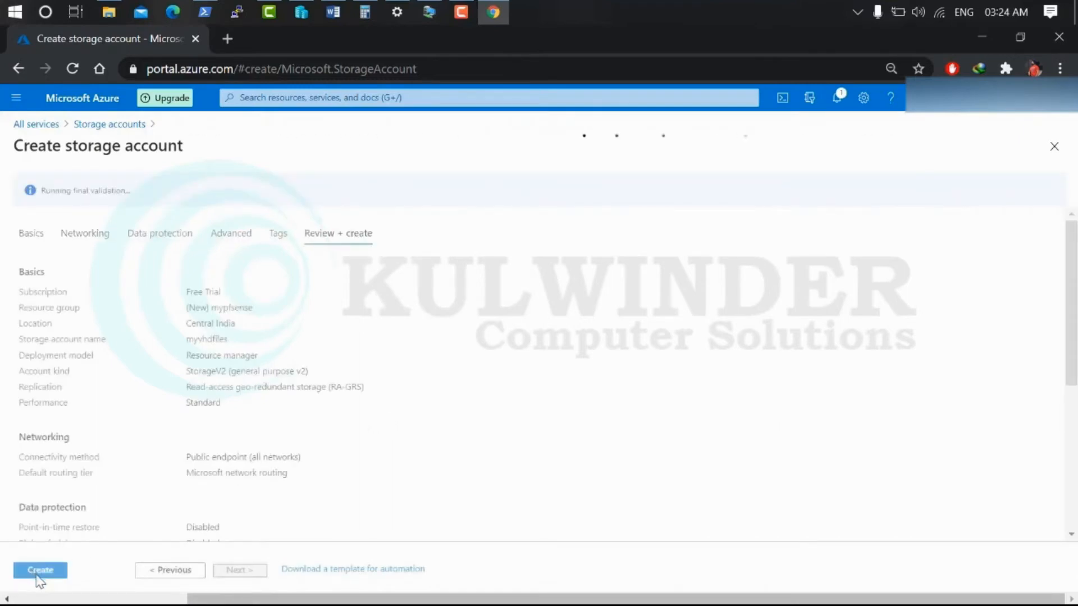
pyautogui.click(41, 570)
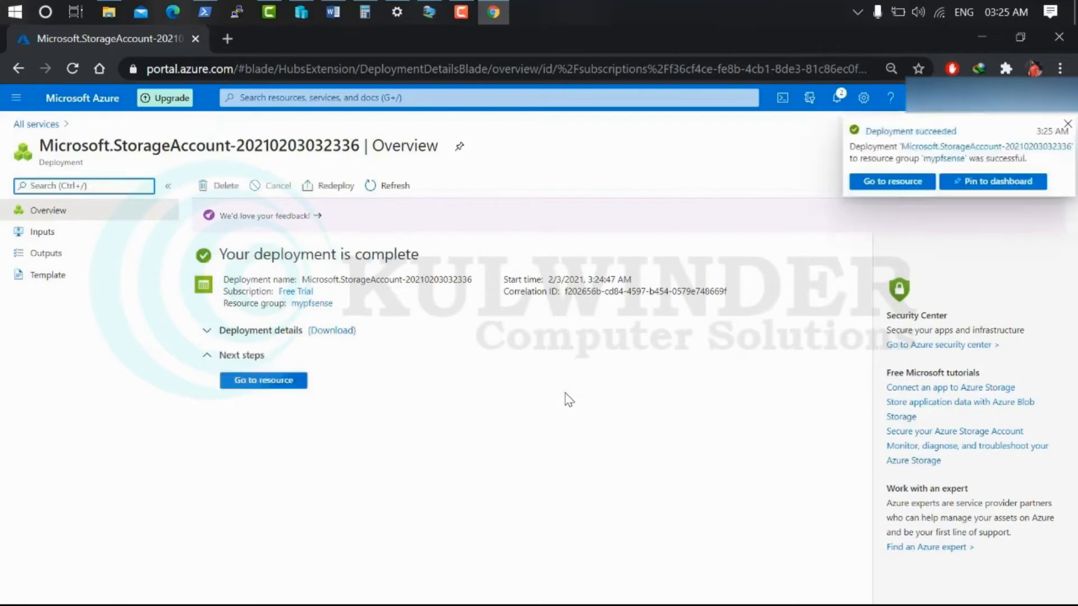
# Open myvhdfiles' containers and review the new container's private access and encryption options
pyautogui.click(273, 382)
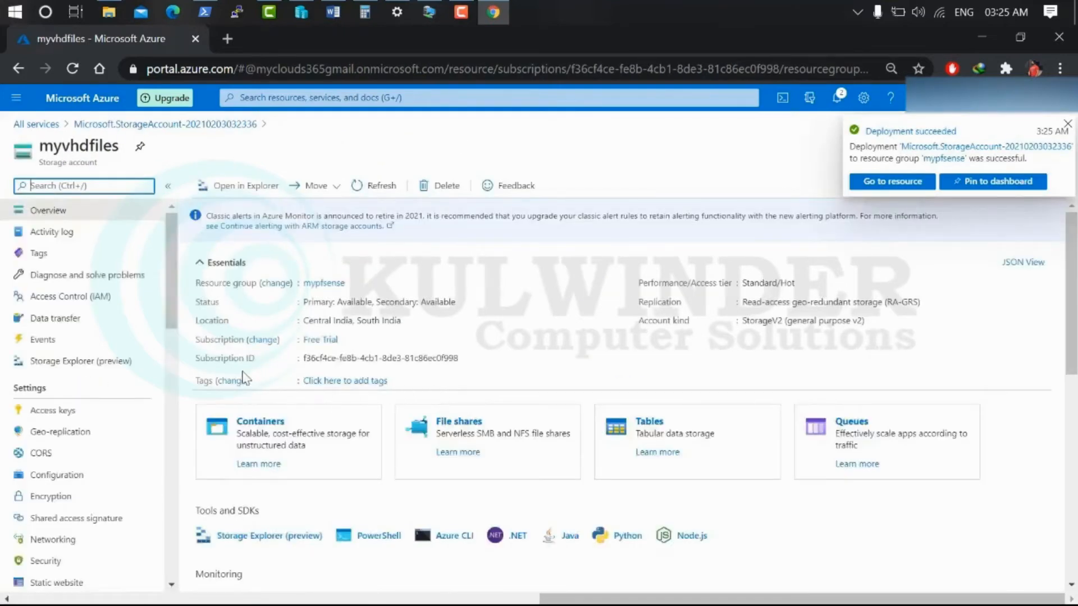
pyautogui.click(255, 424)
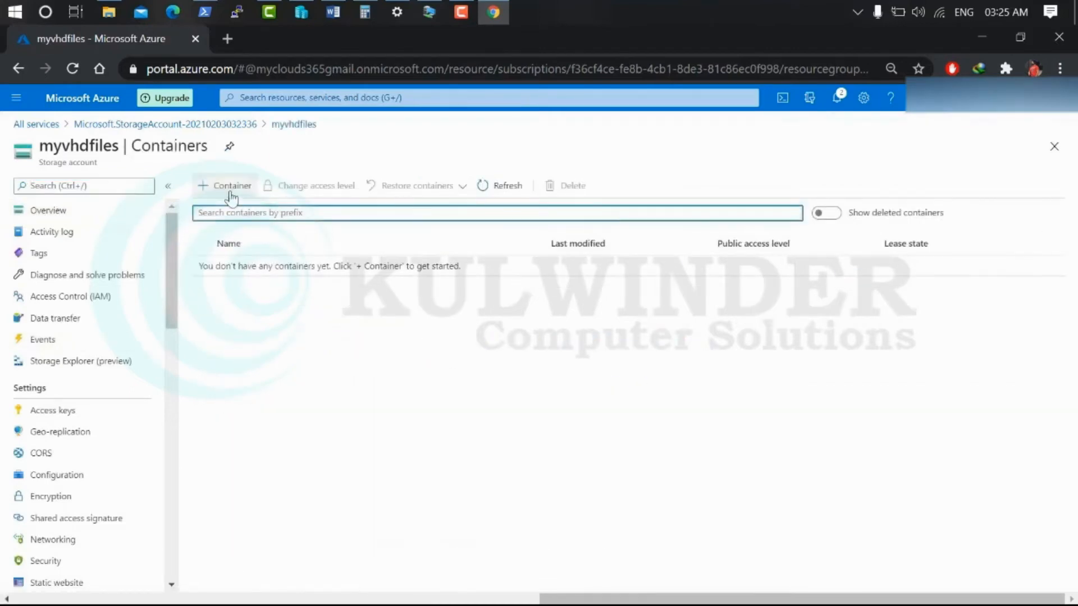
pyautogui.click(228, 188)
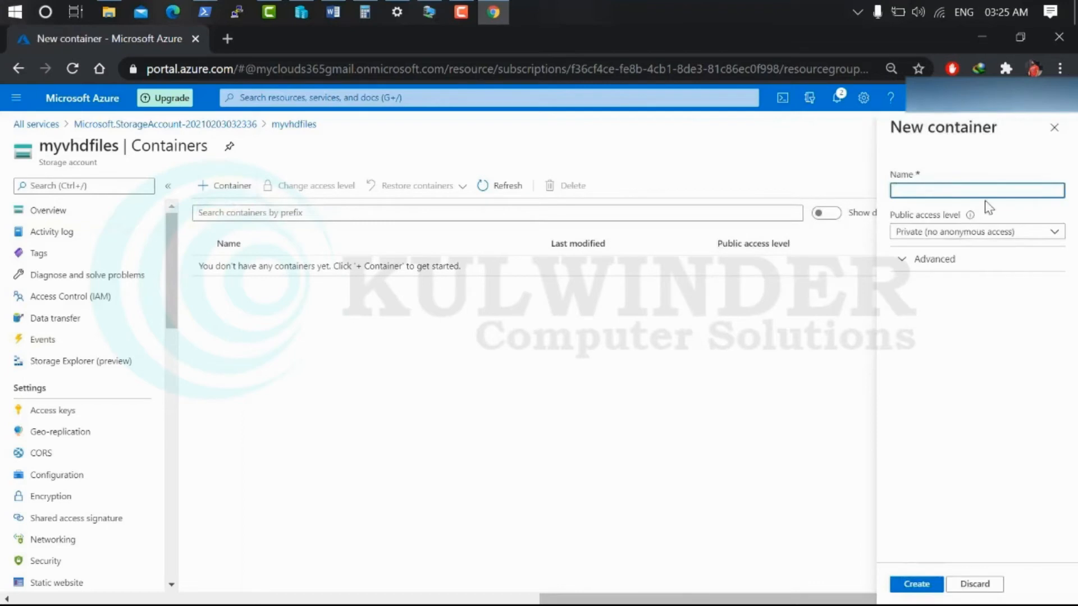
pyautogui.click(1005, 232)
pyautogui.click(990, 252)
pyautogui.click(933, 260)
pyautogui.click(949, 302)
pyautogui.click(850, 191)
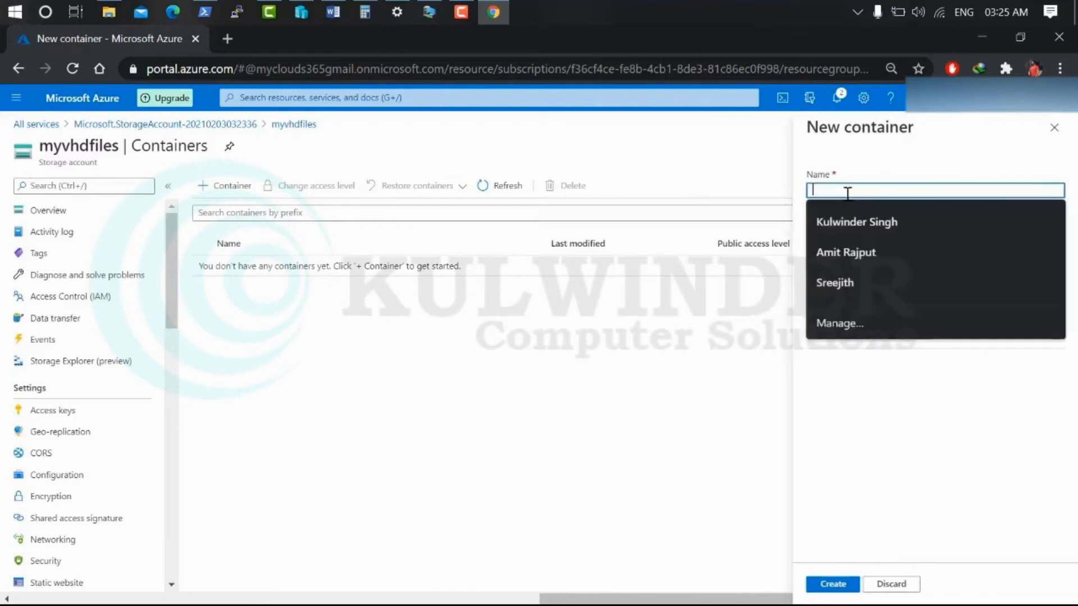
pyautogui.click(405, 378)
# Return via All services to the myvhdfiles storage account and open Storage Explorer
pyautogui.click(36, 124)
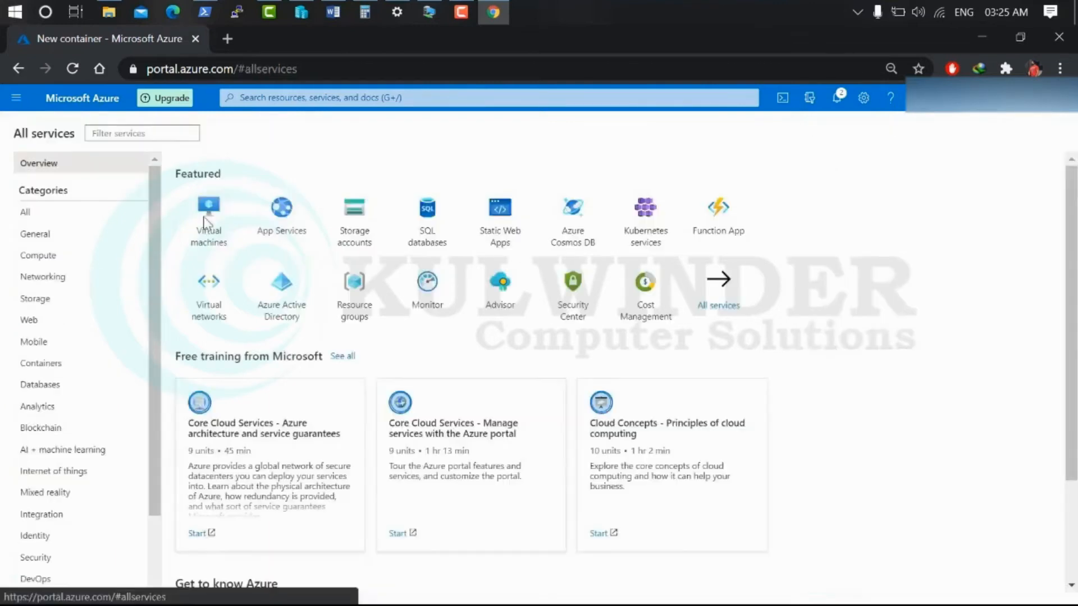
pyautogui.click(355, 225)
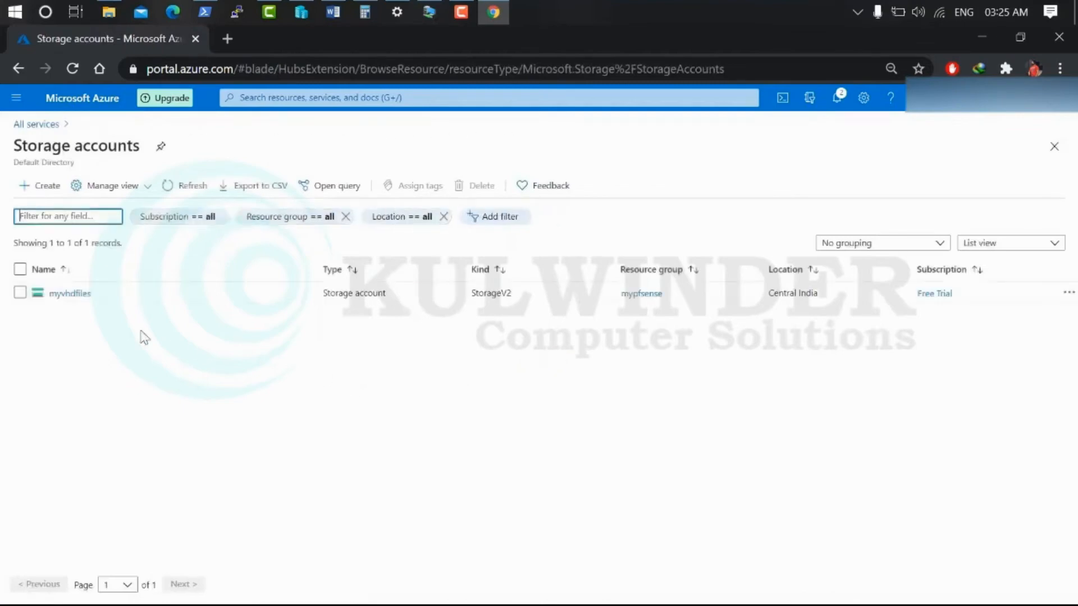
pyautogui.click(74, 296)
pyautogui.scroll(-8, 527, 458)
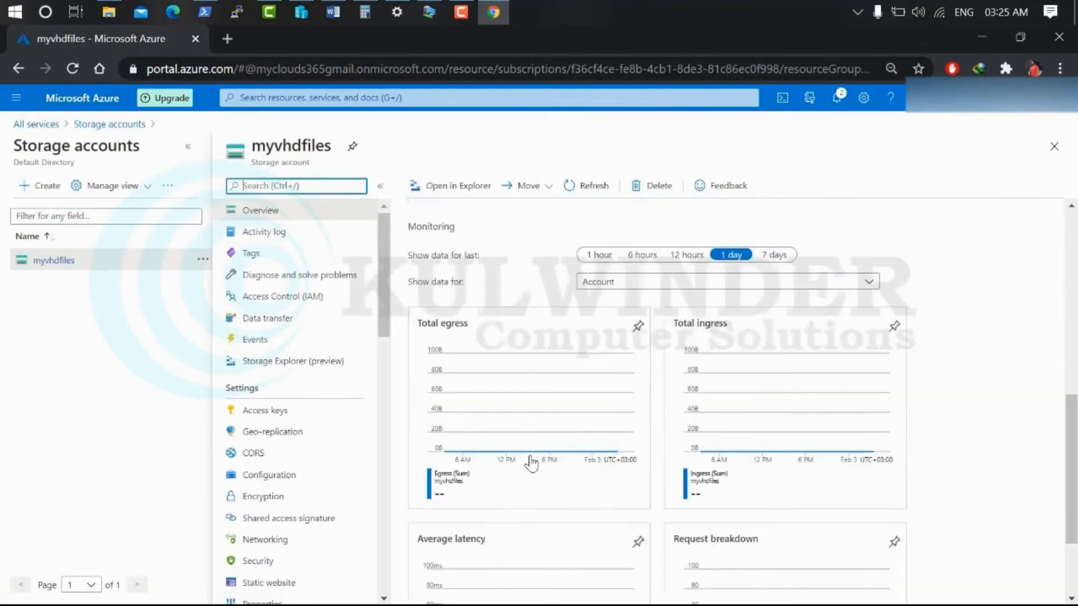
pyautogui.scroll(7, 511, 460)
pyautogui.scroll(2, 509, 461)
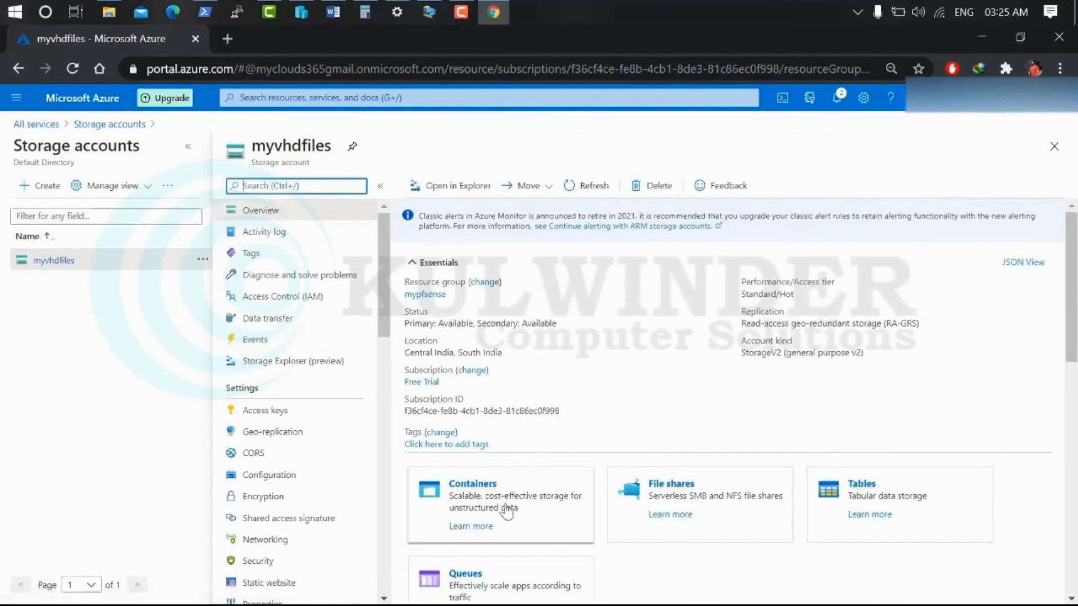
pyautogui.scroll(-5, 511, 504)
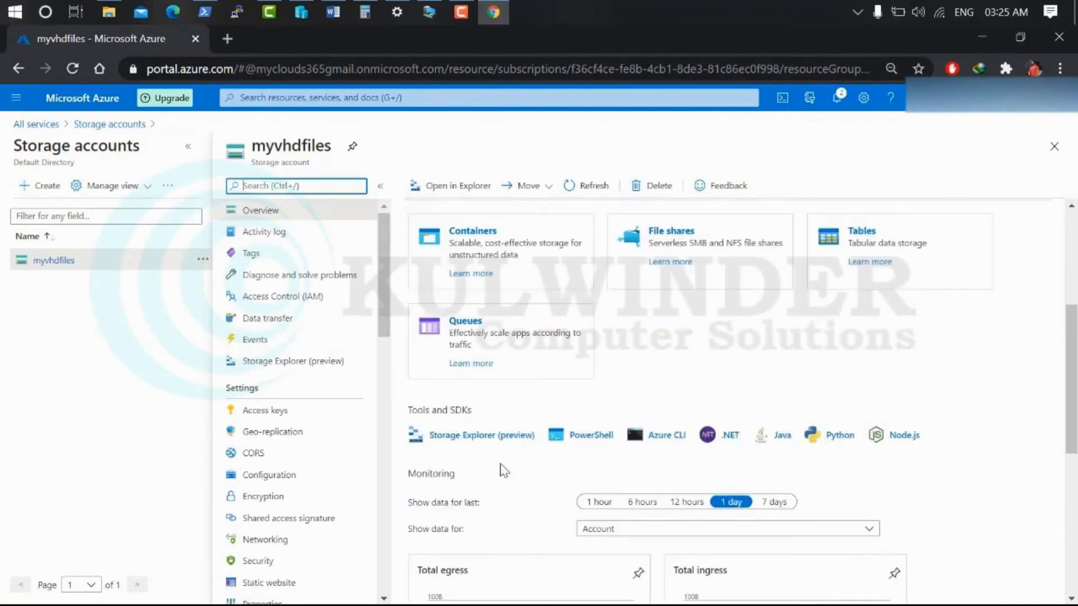
pyautogui.click(486, 438)
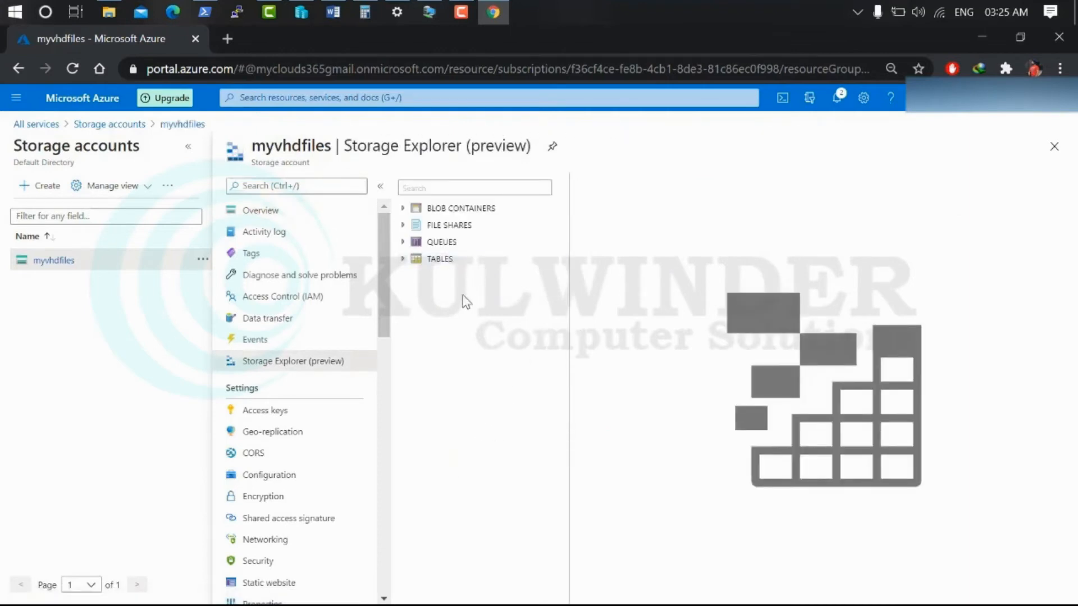
# Create the blob container vhdtesting under BLOB CONTAINERS, refresh the list, and open it
pyautogui.click(403, 209)
pyautogui.click(463, 209)
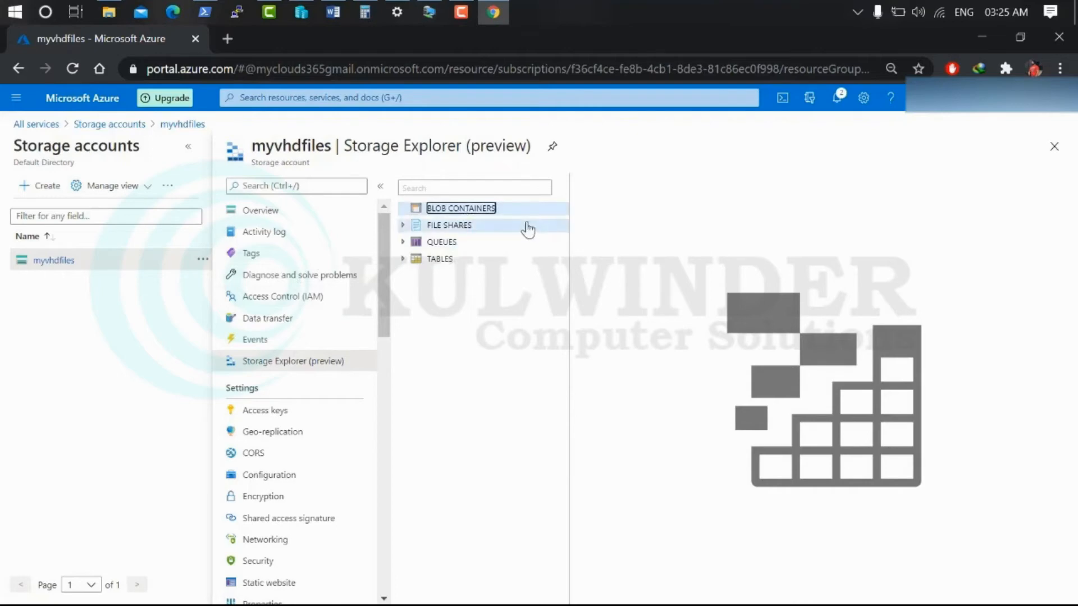
pyautogui.rightClick(476, 209)
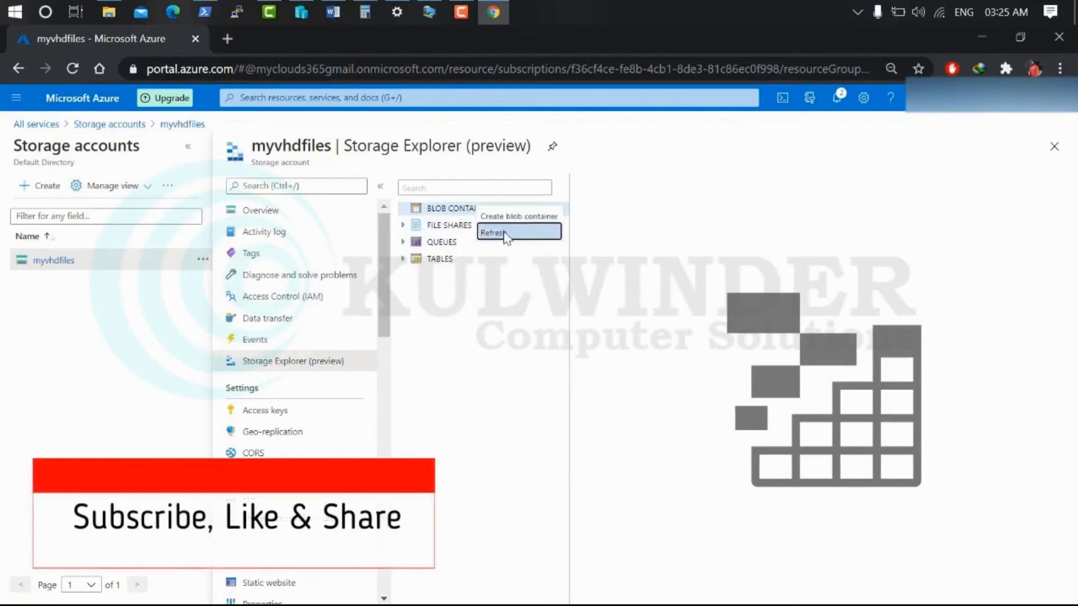
pyautogui.click(512, 216)
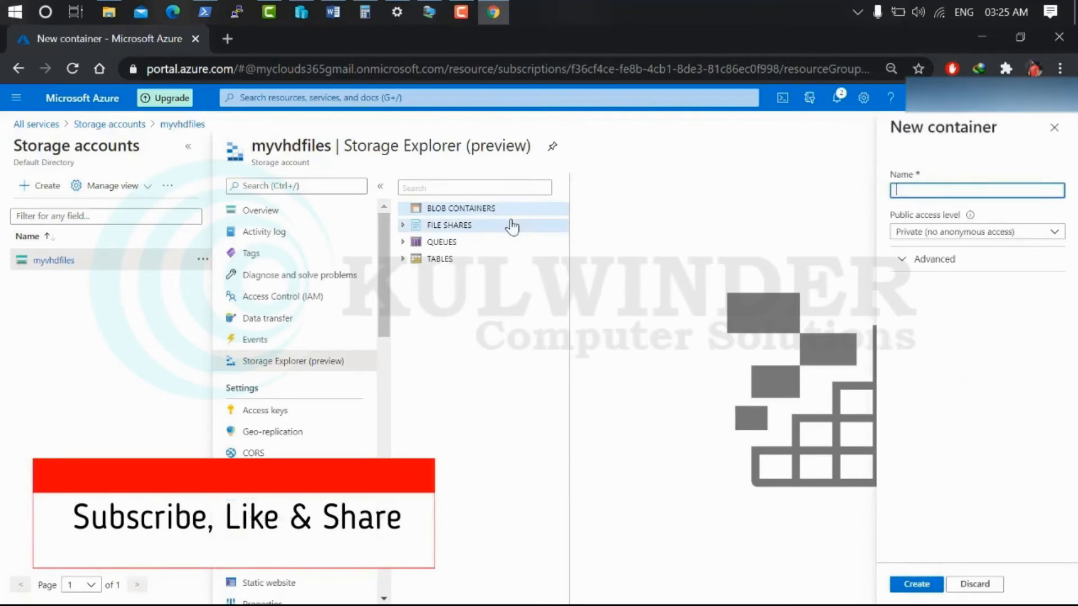
pyautogui.write('vhdtesting')
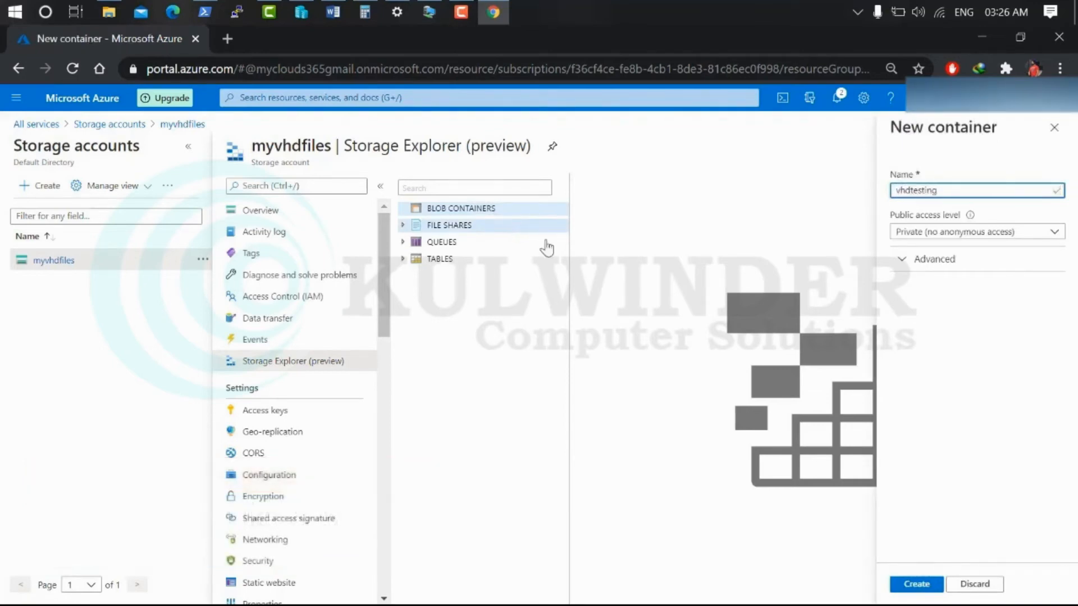
pyautogui.click(903, 260)
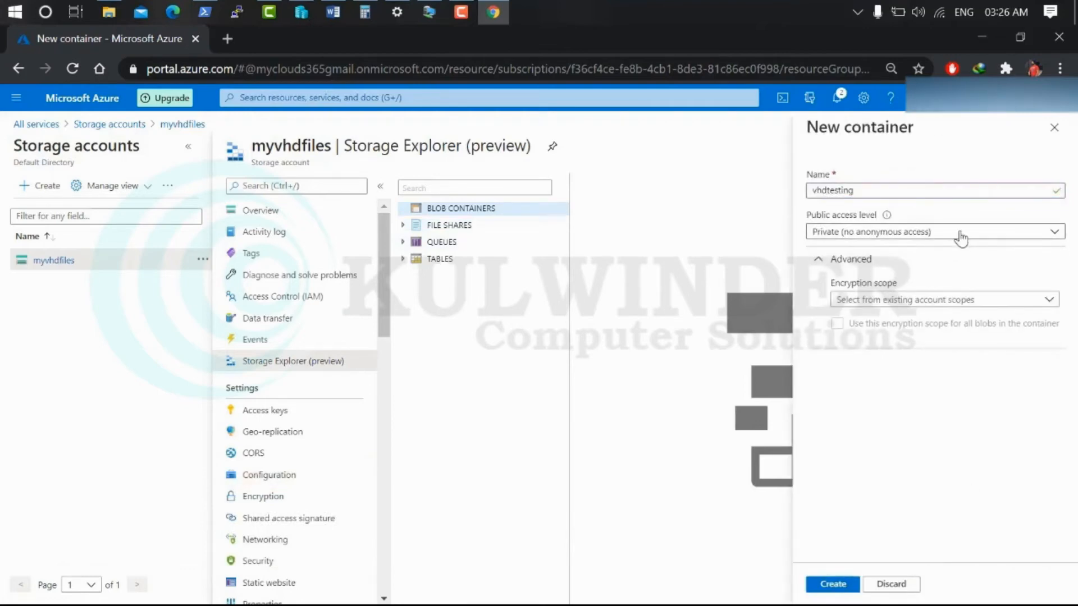
pyautogui.click(833, 584)
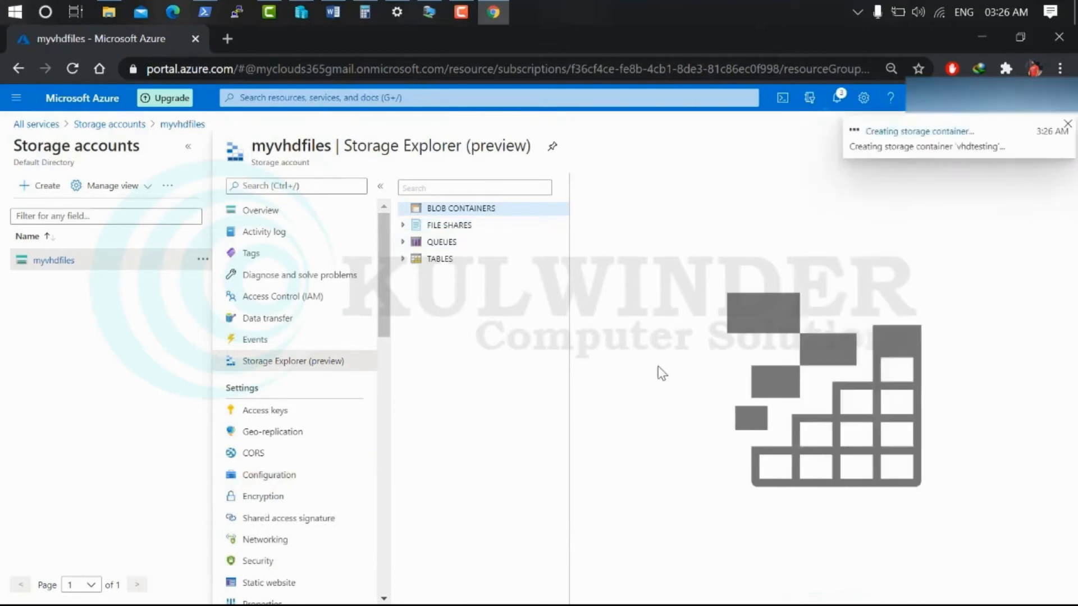
pyautogui.rightClick(469, 212)
pyautogui.click(483, 230)
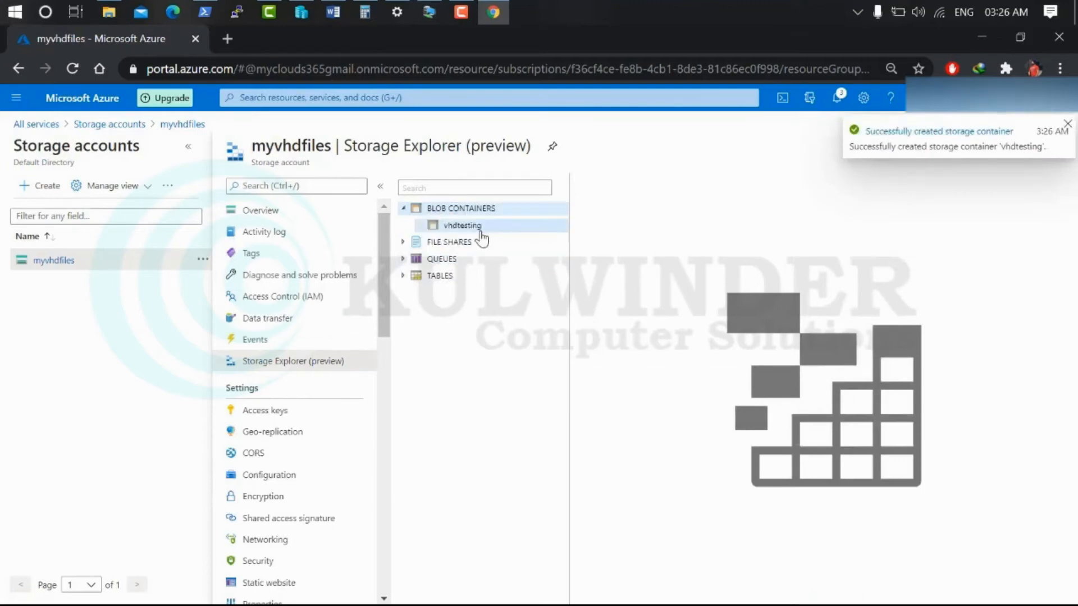
pyautogui.click(447, 227)
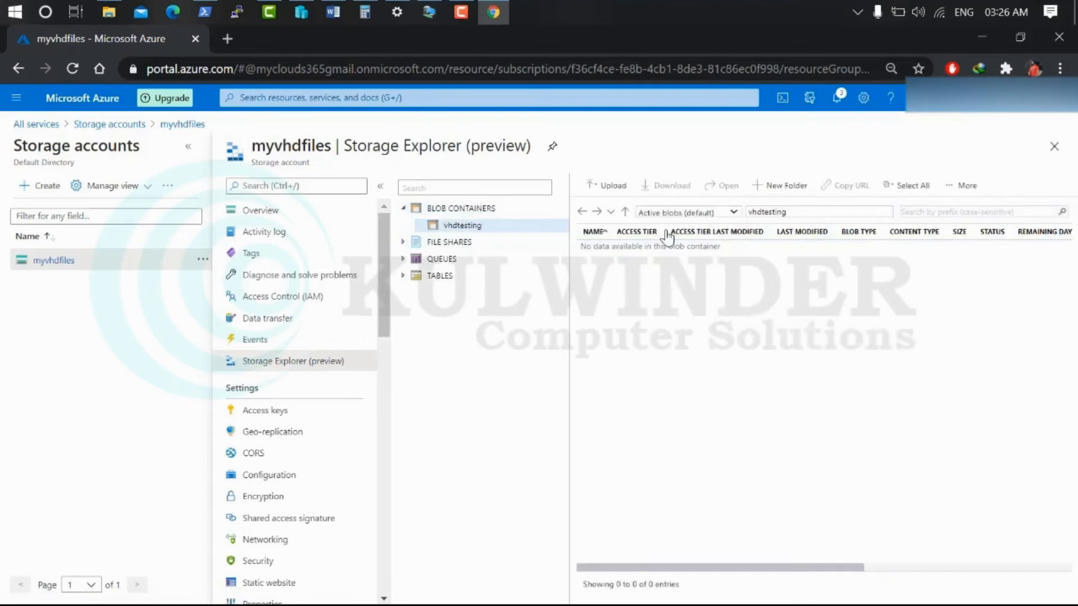
# Choose D:\Virtual Machines Files\Hyper V\pfsense-HD.vhd for upload into vhdtesting as a page blob
pyautogui.click(600, 185)
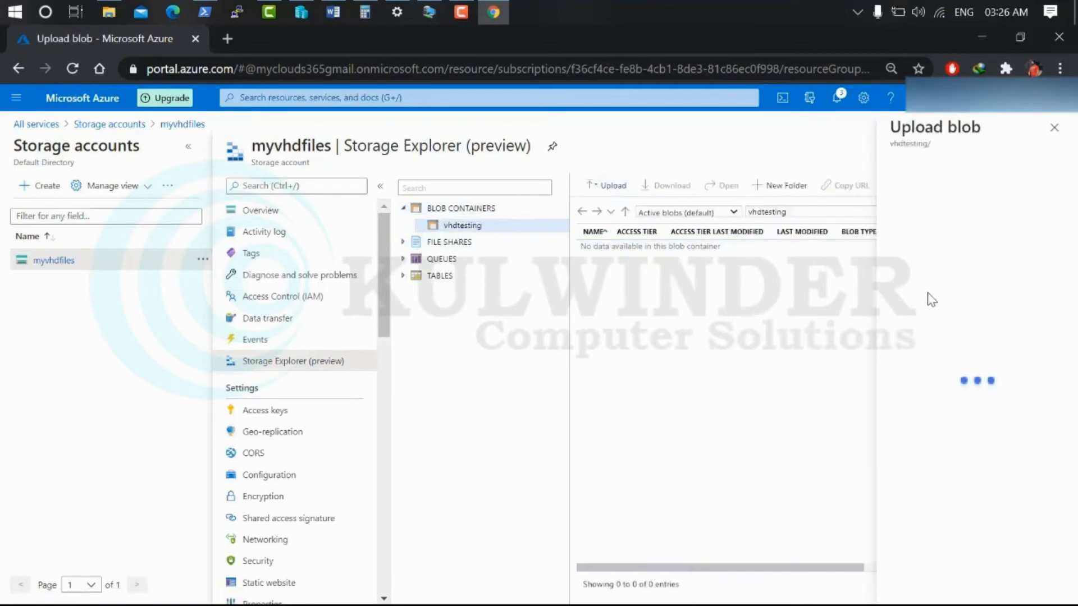
pyautogui.click(1056, 184)
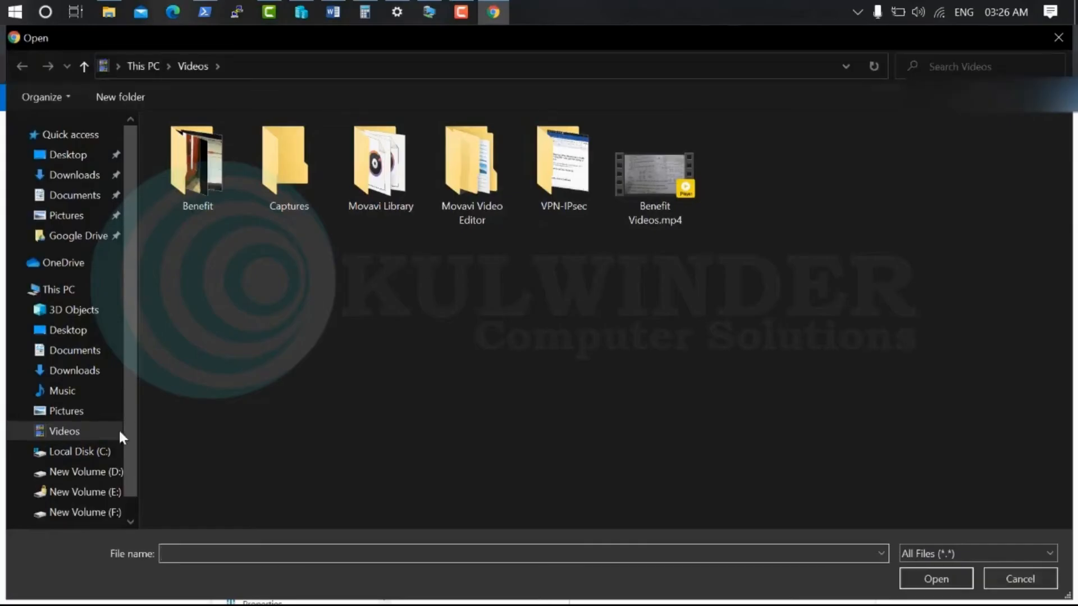
pyautogui.click(98, 473)
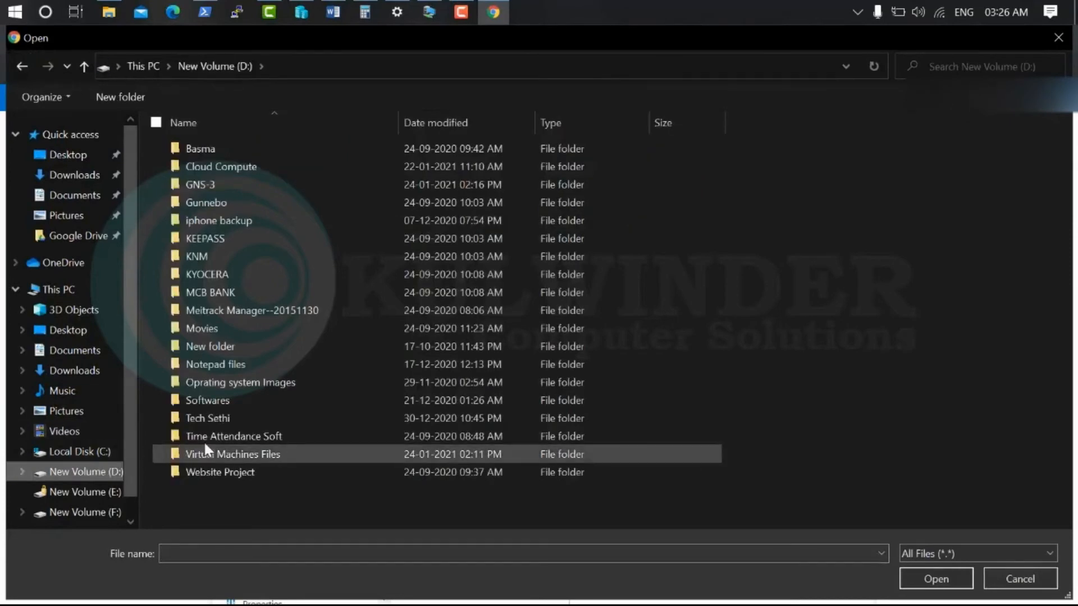
pyautogui.doubleClick(206, 447)
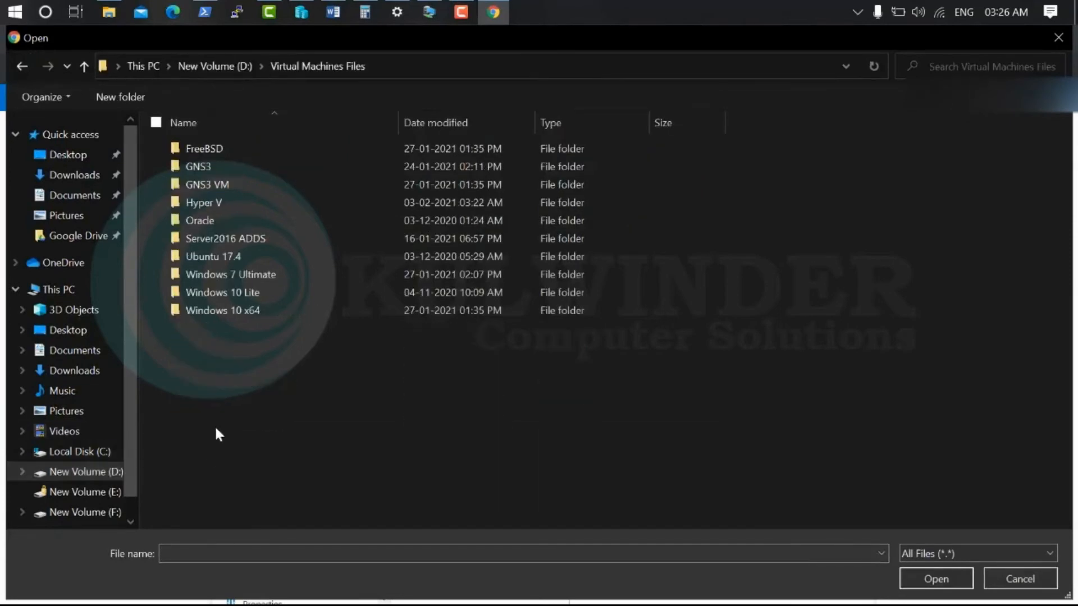
pyautogui.doubleClick(208, 204)
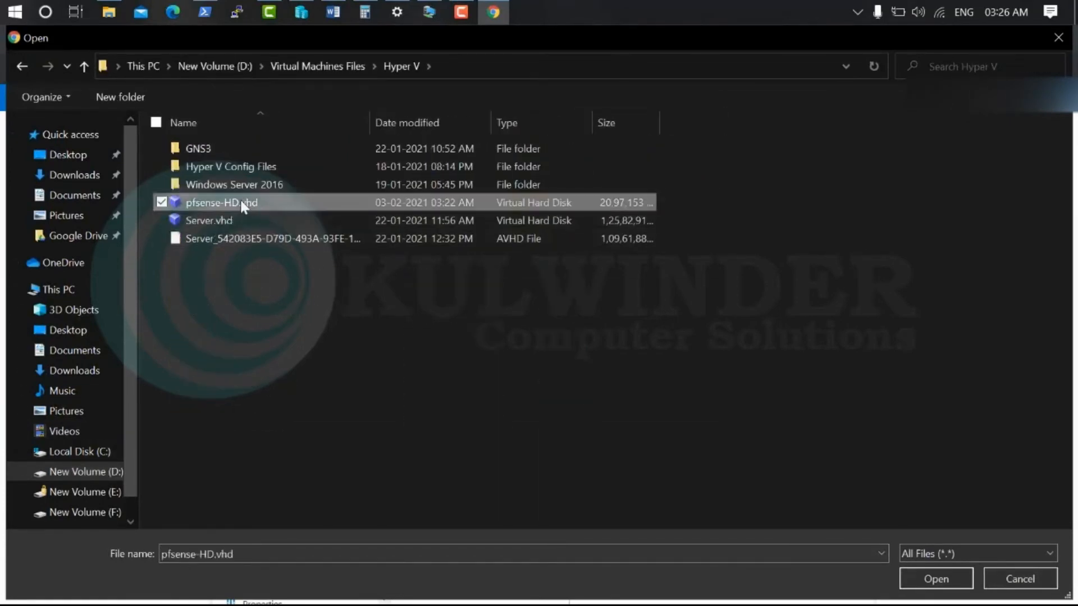
pyautogui.doubleClick(243, 203)
pyautogui.click(904, 241)
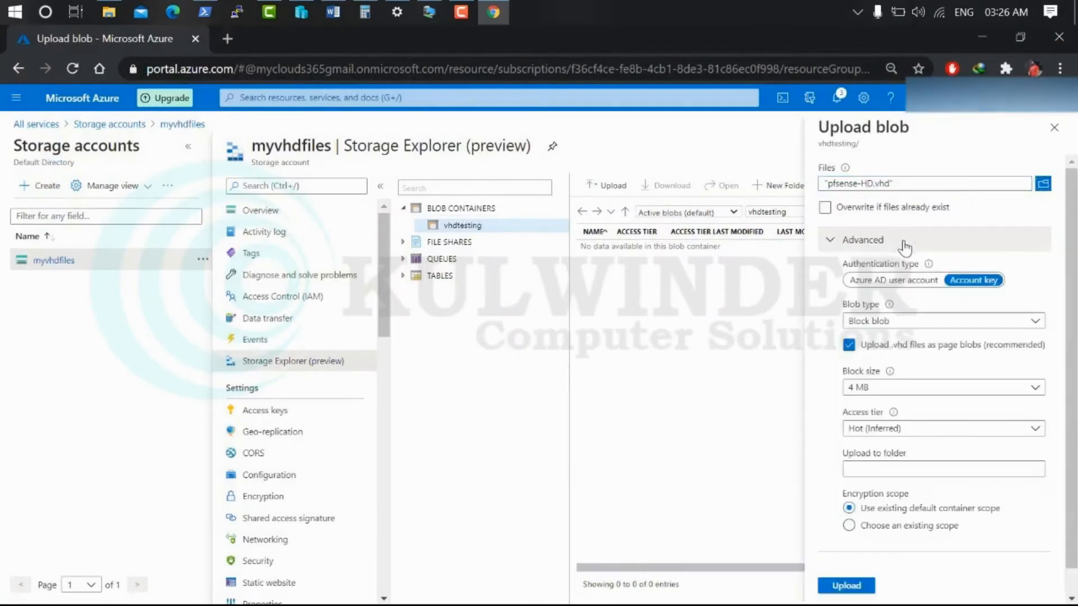
pyautogui.click(908, 320)
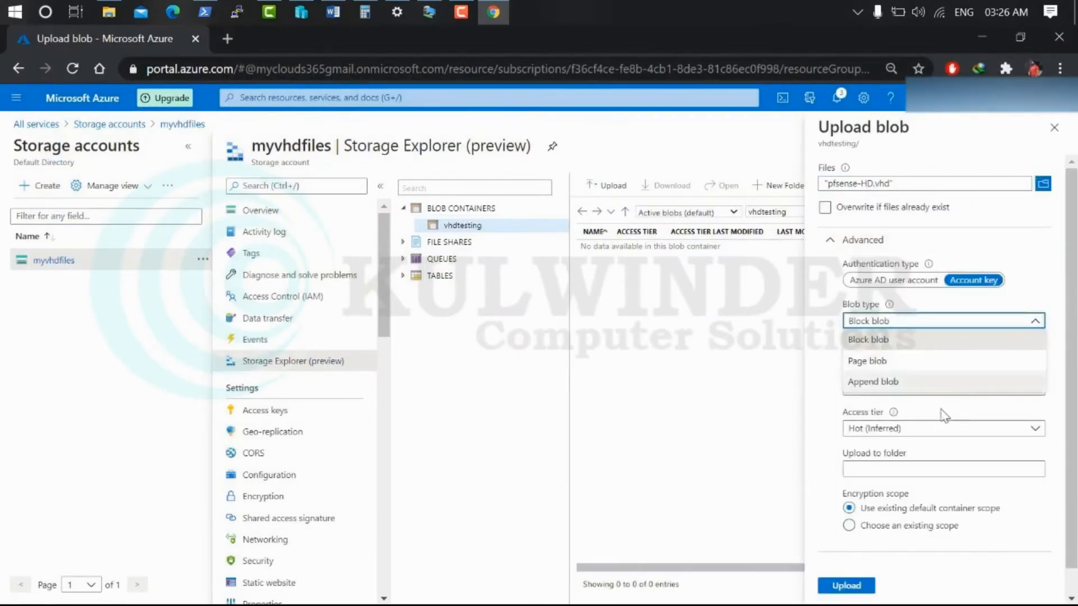
pyautogui.click(872, 362)
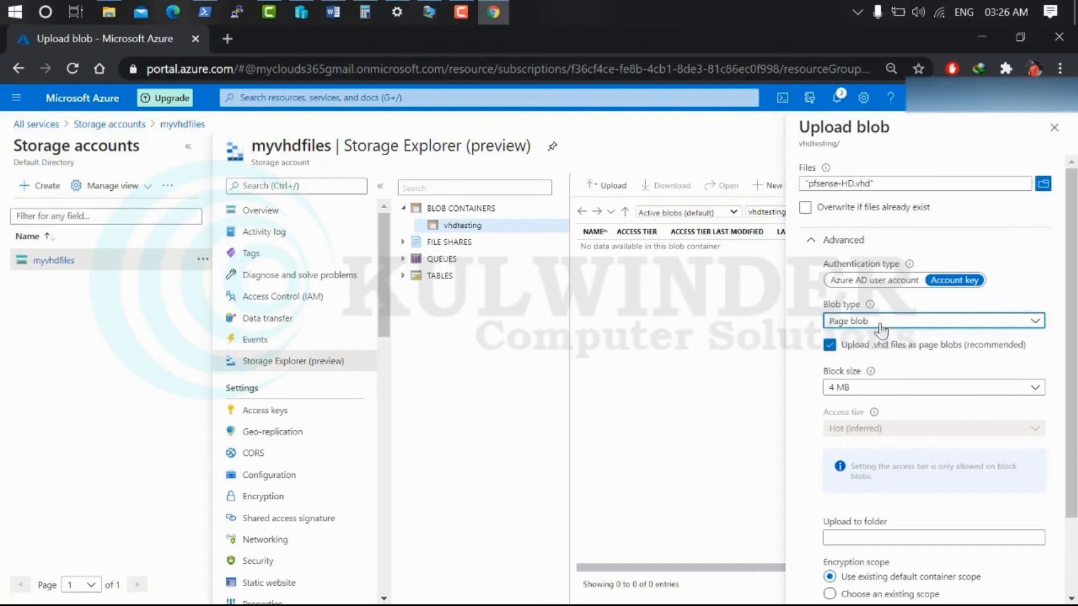
# Upload pfsense-HD.vhd, follow its progress to completion, and return to All services
pyautogui.scroll(-2, 840, 519)
pyautogui.click(844, 560)
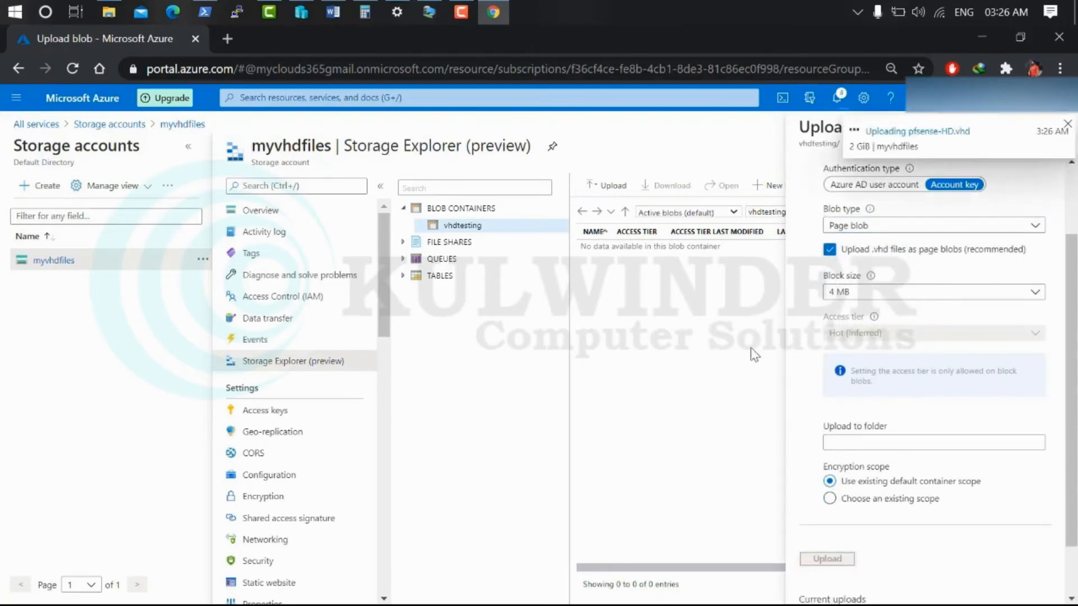
pyautogui.click(915, 133)
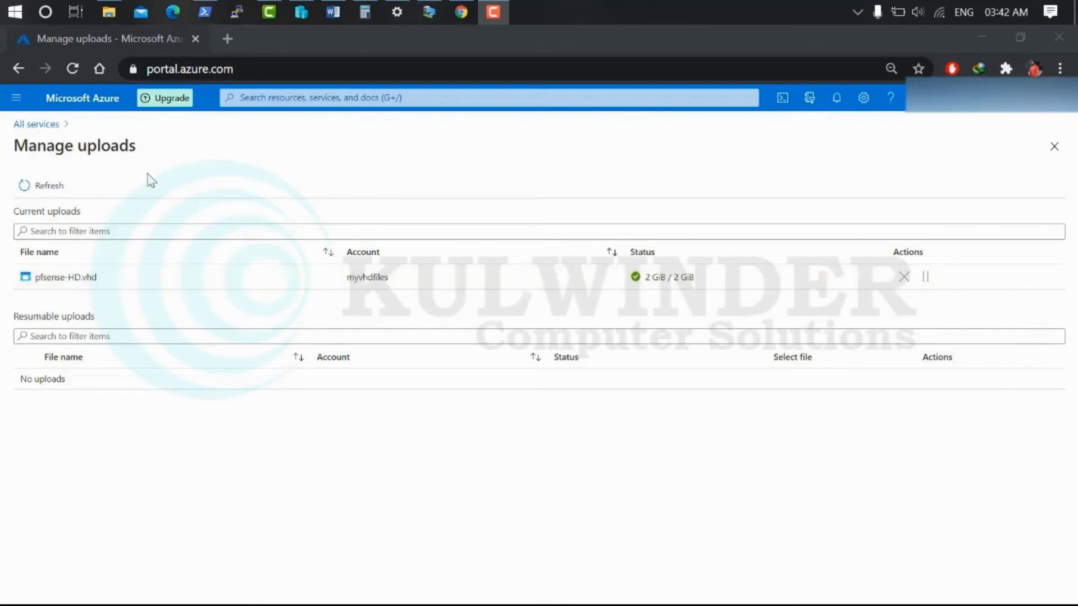
pyautogui.click(37, 127)
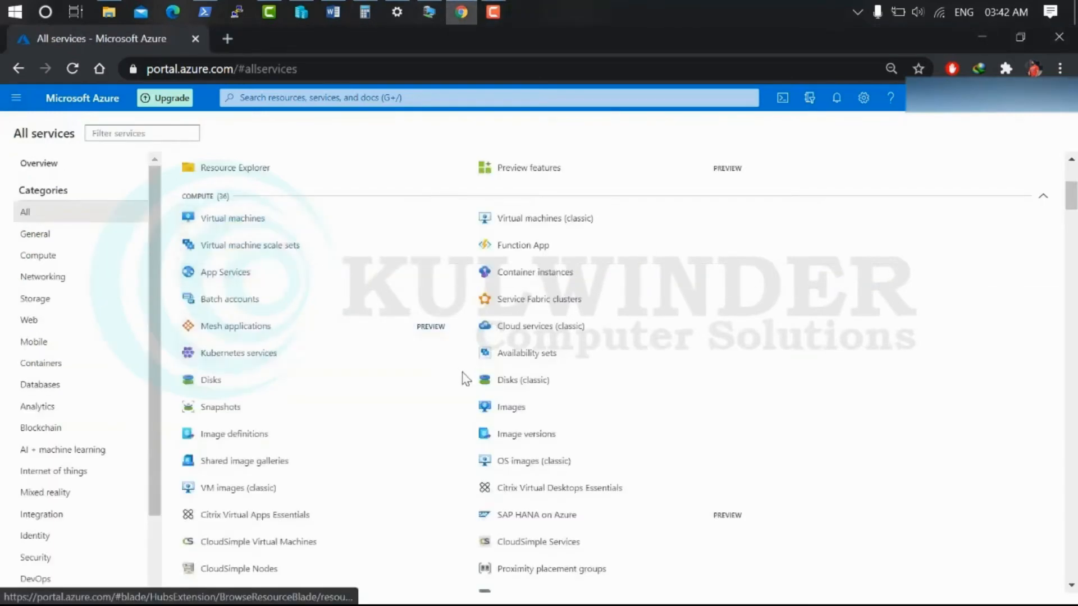
# Start a new managed disk named mywall in mypfsense with Storage blob as source type
pyautogui.click(207, 384)
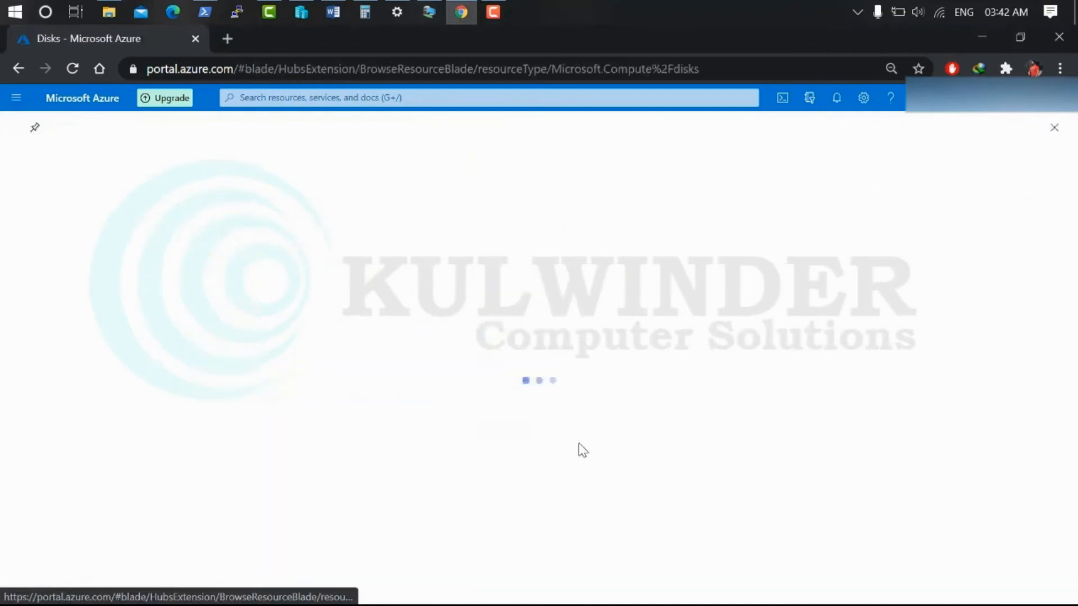
pyautogui.click(36, 186)
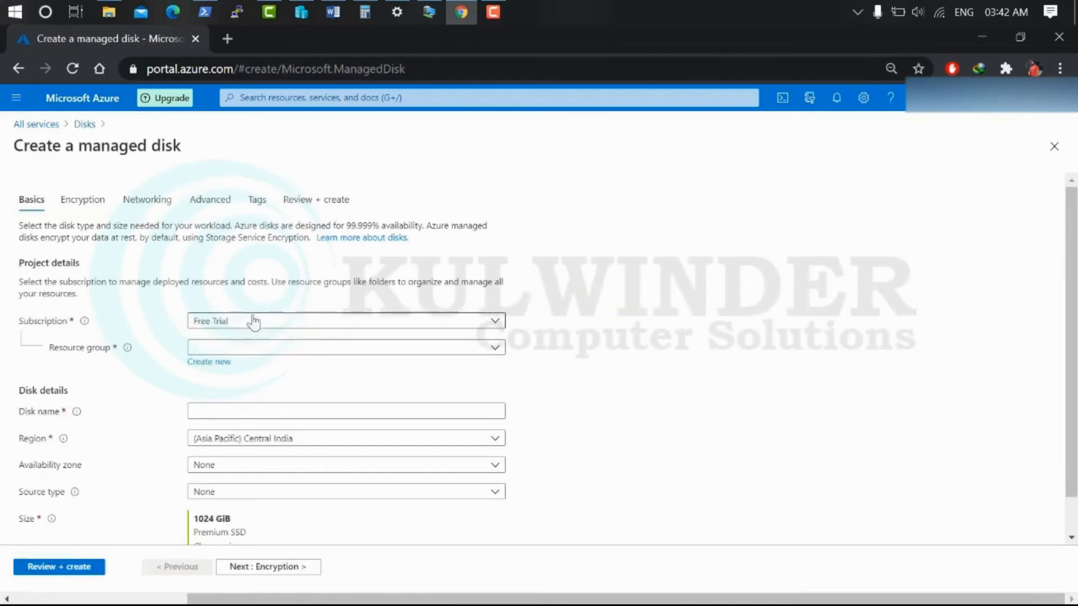
pyautogui.click(244, 349)
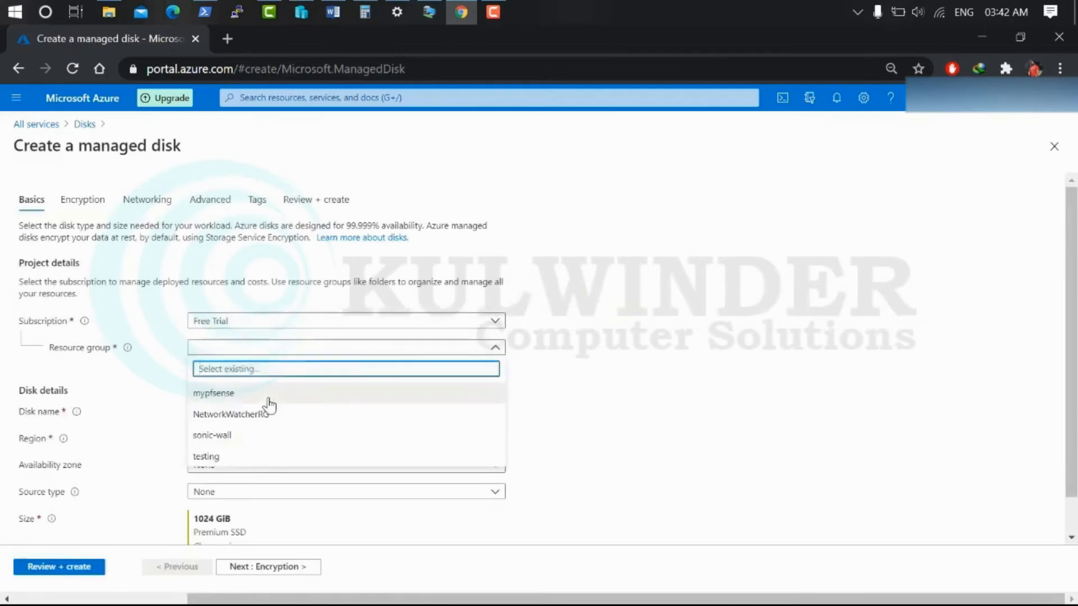
pyautogui.click(268, 396)
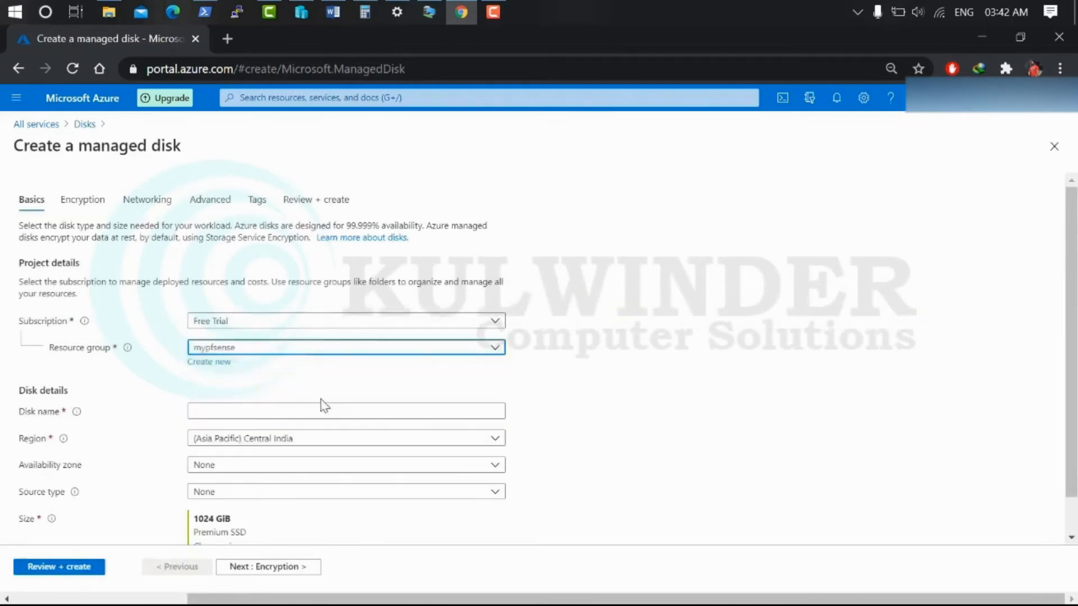
pyautogui.scroll(-1, 250, 386)
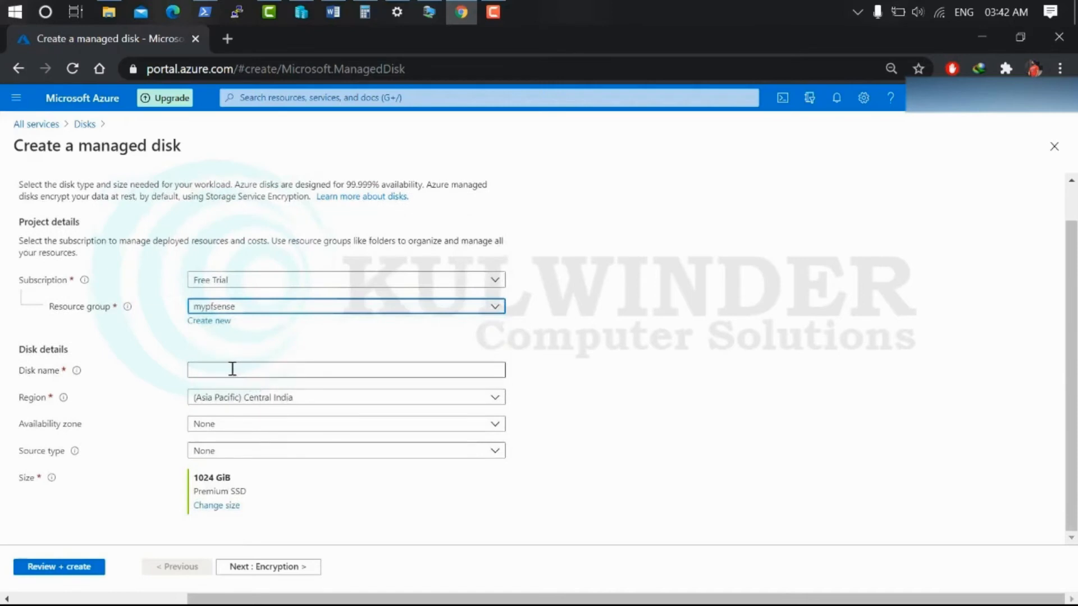
pyautogui.click(226, 370)
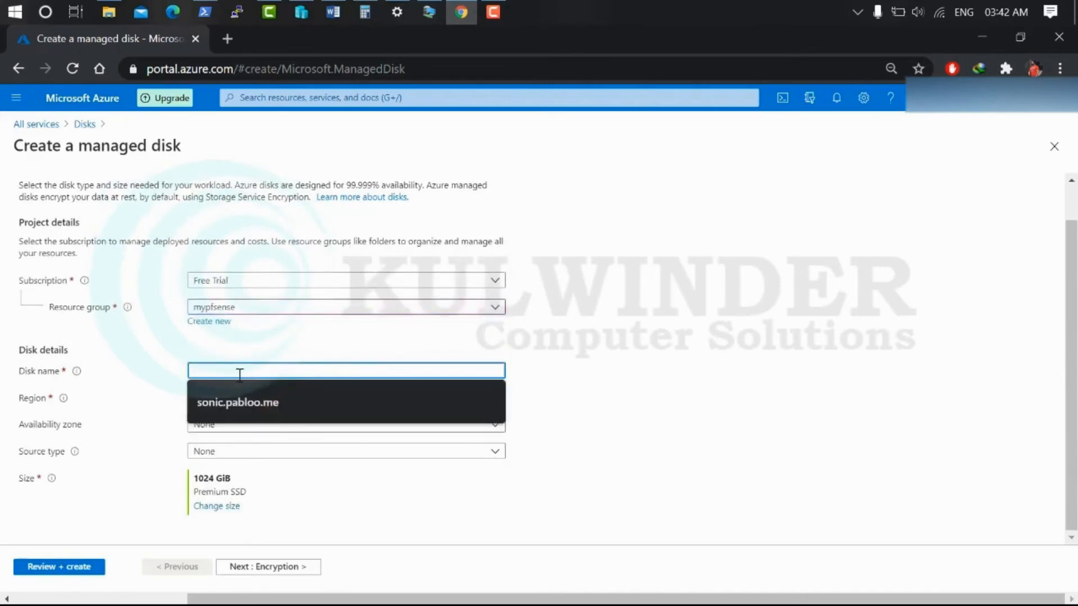
pyautogui.write('mywall')
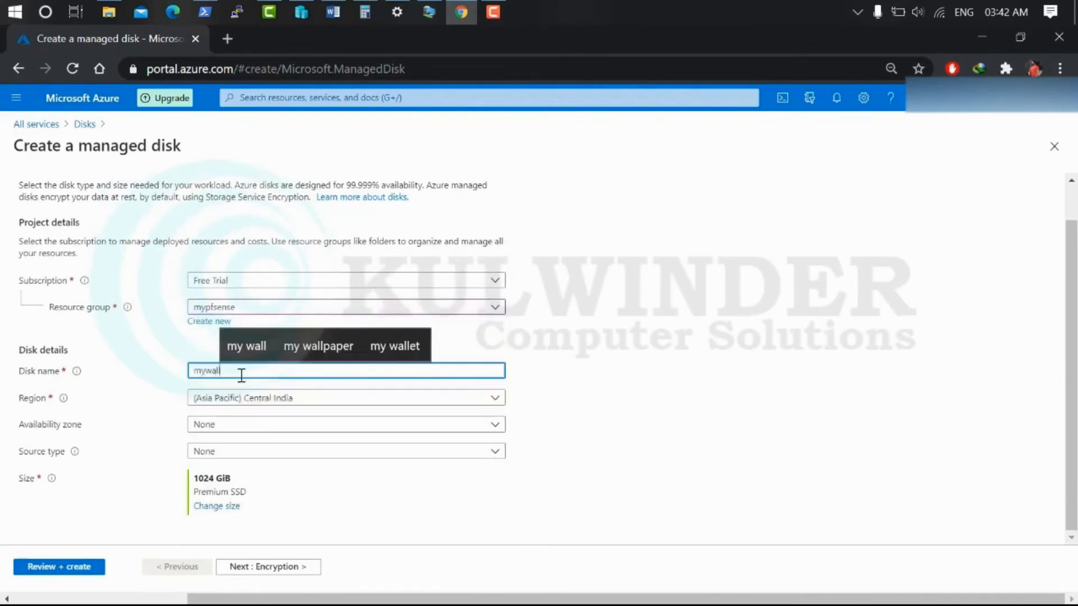
pyautogui.click(258, 453)
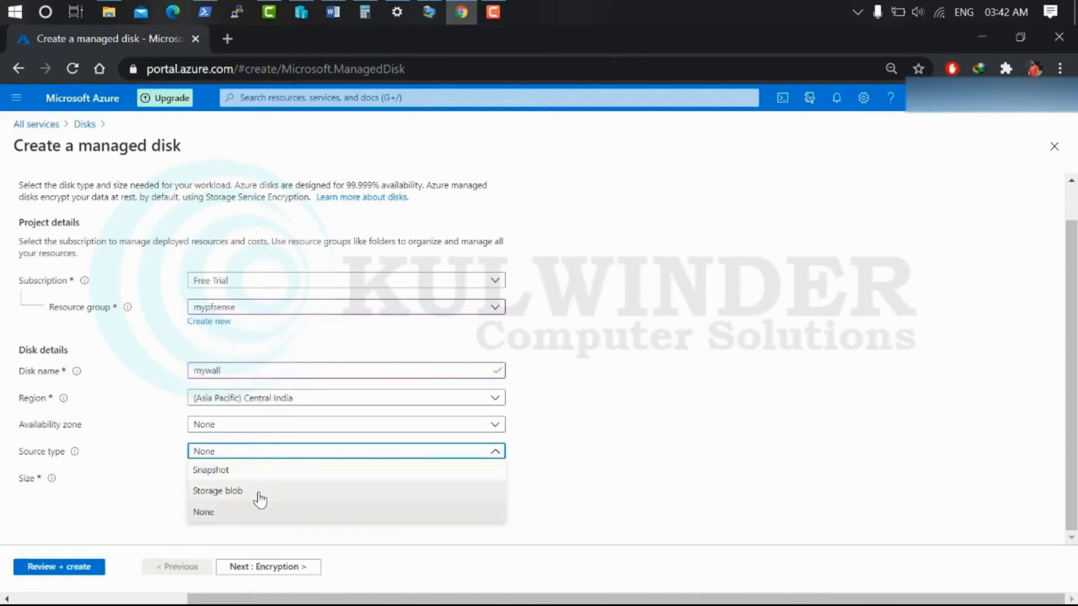
pyautogui.click(260, 492)
# Select the pfsense-HD.vhd blob from myvhdfiles/vhdtesting and set the OS type to Linux
pyautogui.scroll(-2, 354, 474)
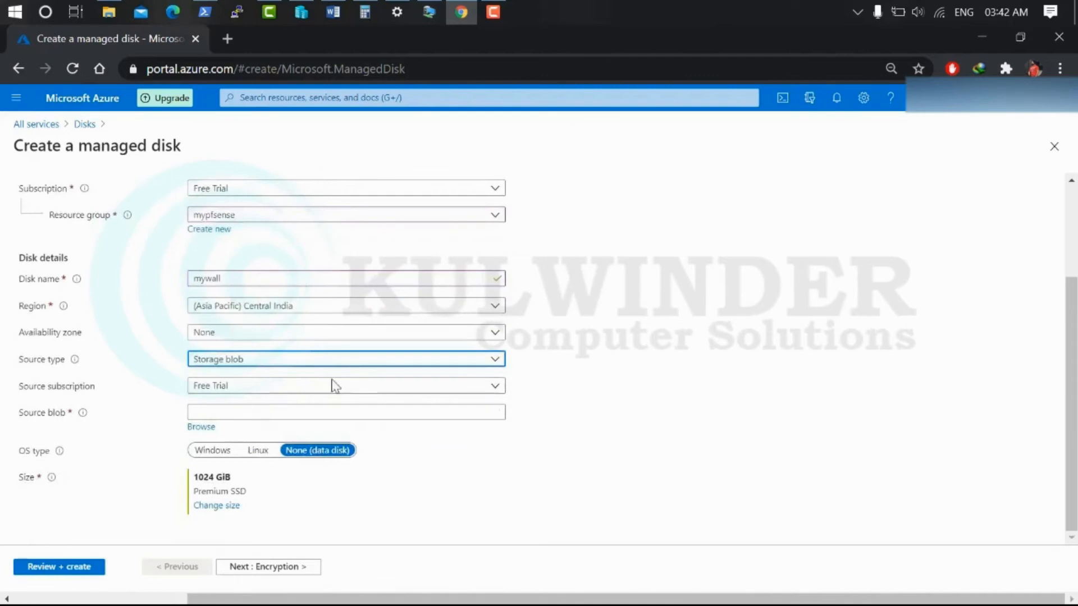
pyautogui.click(262, 415)
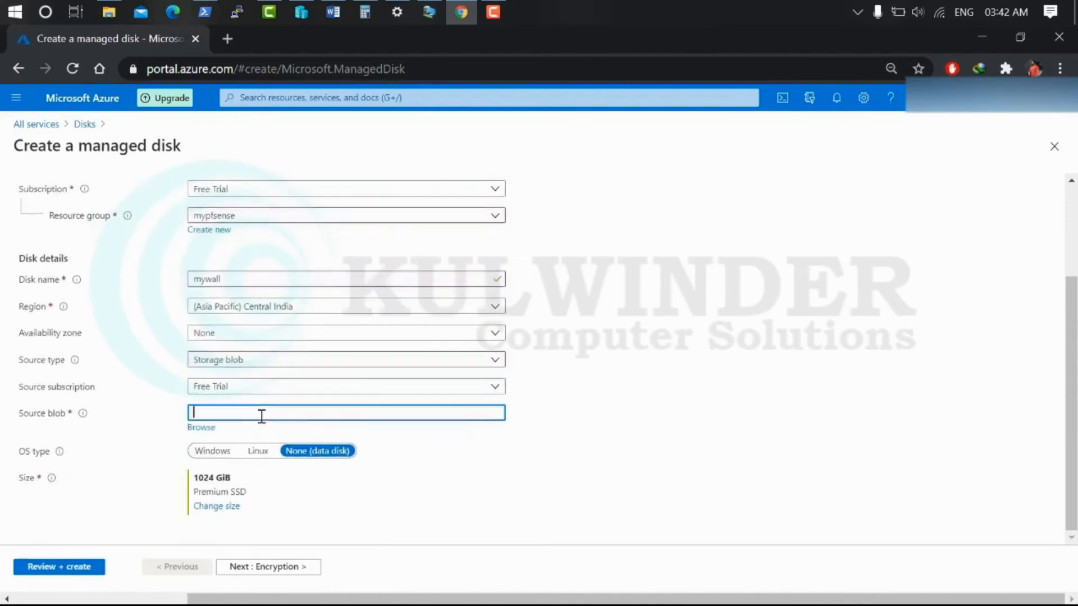
pyautogui.click(202, 429)
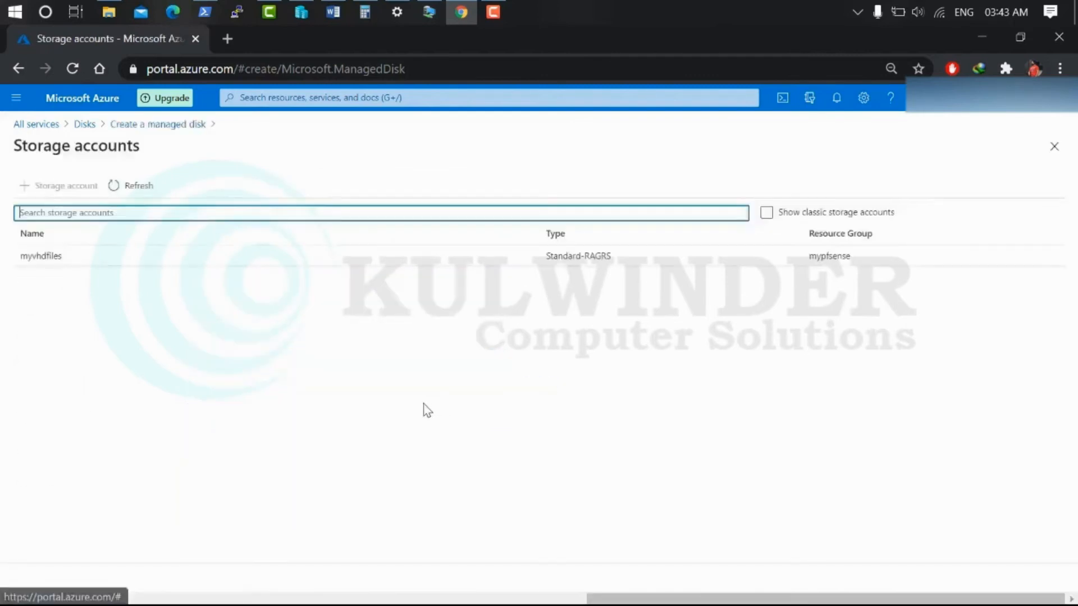
pyautogui.click(41, 257)
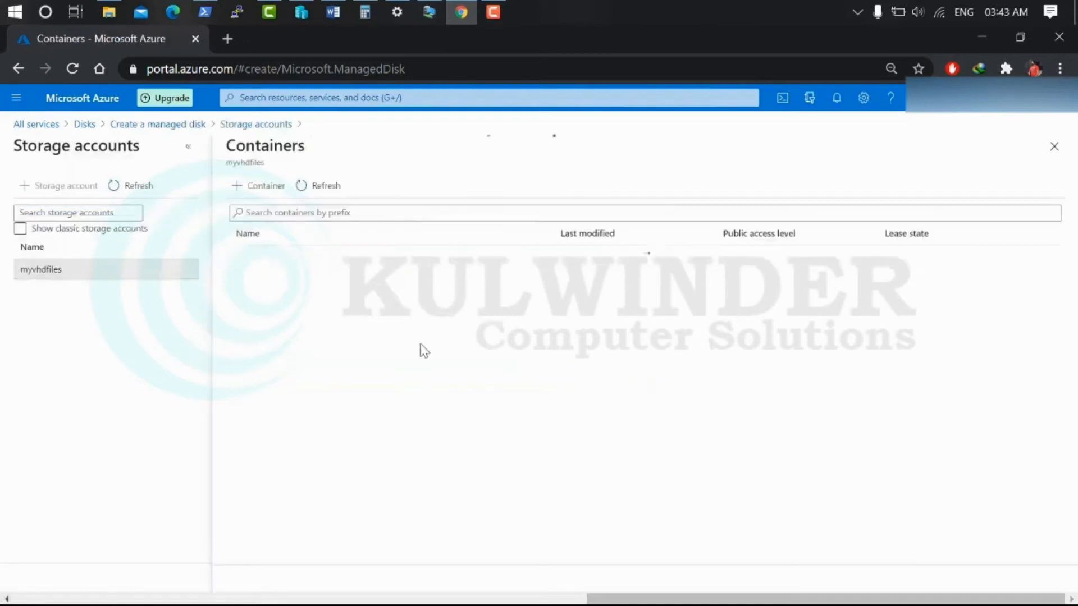
pyautogui.click(264, 259)
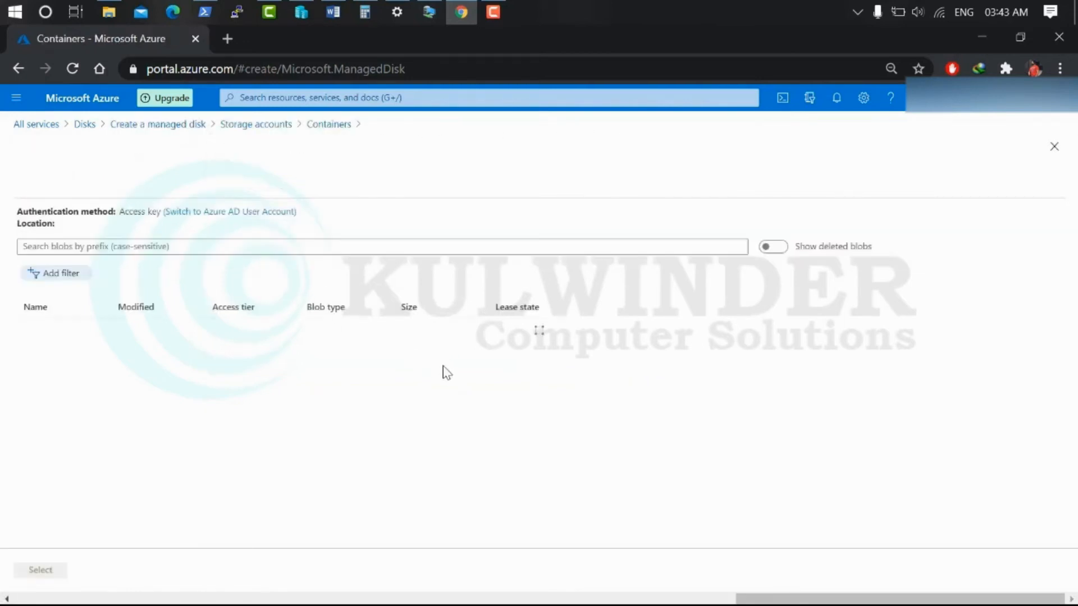
pyautogui.click(68, 336)
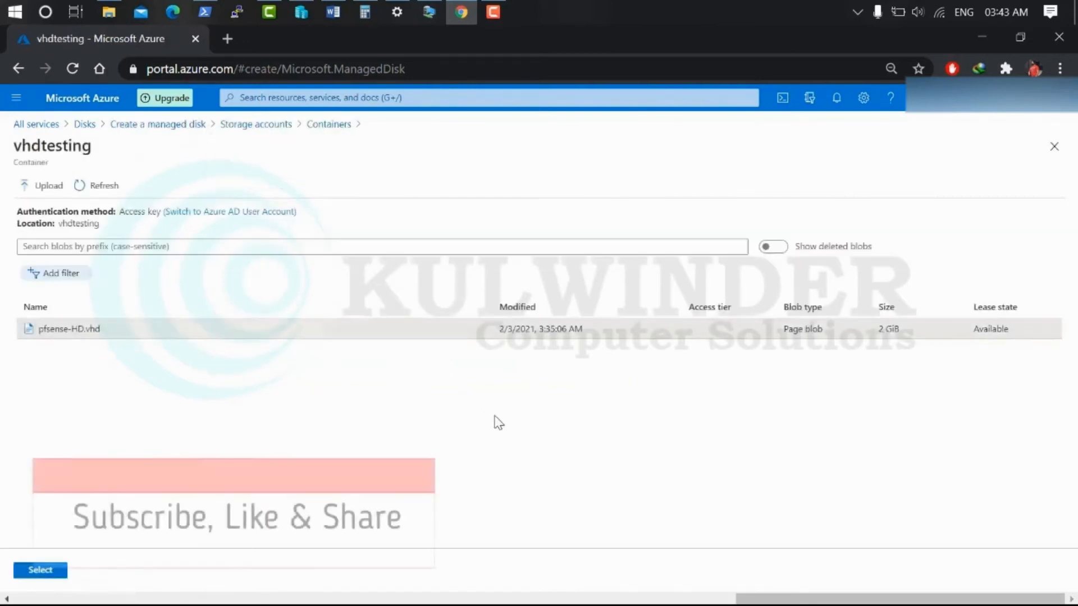
pyautogui.click(52, 570)
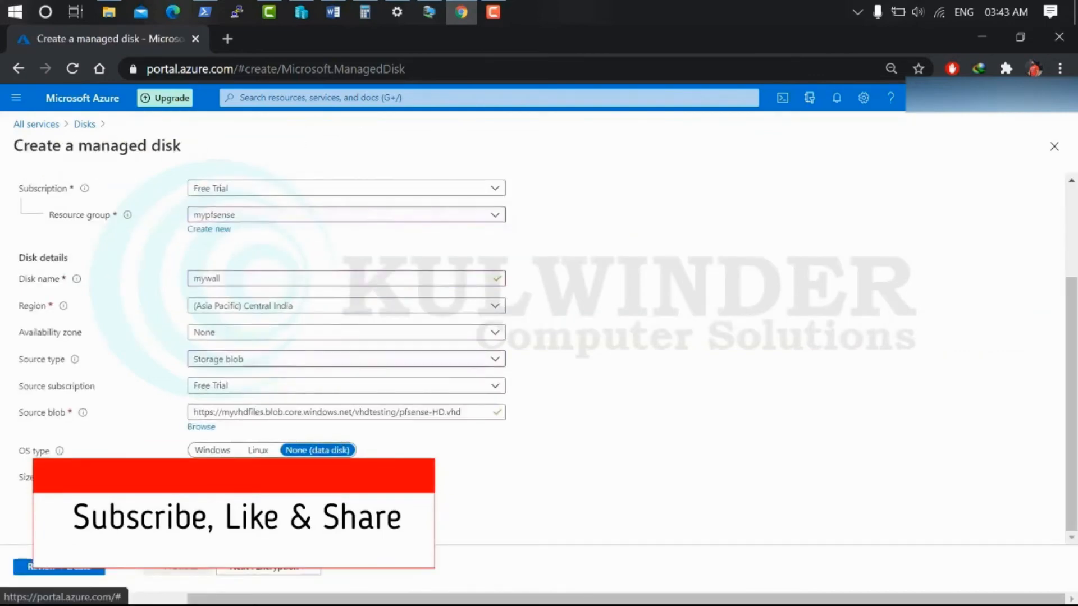
pyautogui.click(259, 451)
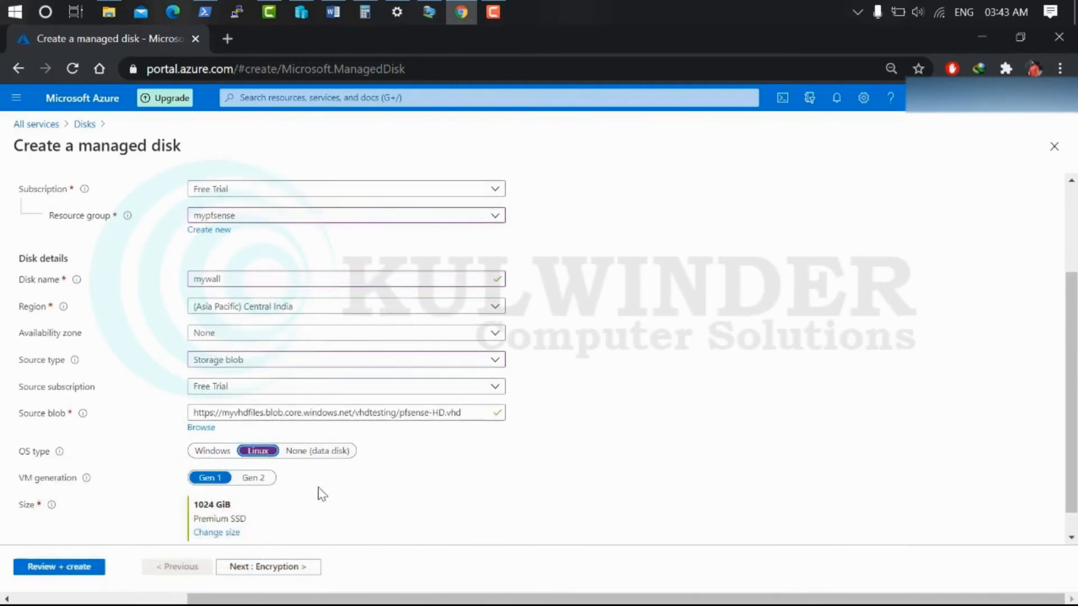
pyautogui.scroll(-1, 349, 492)
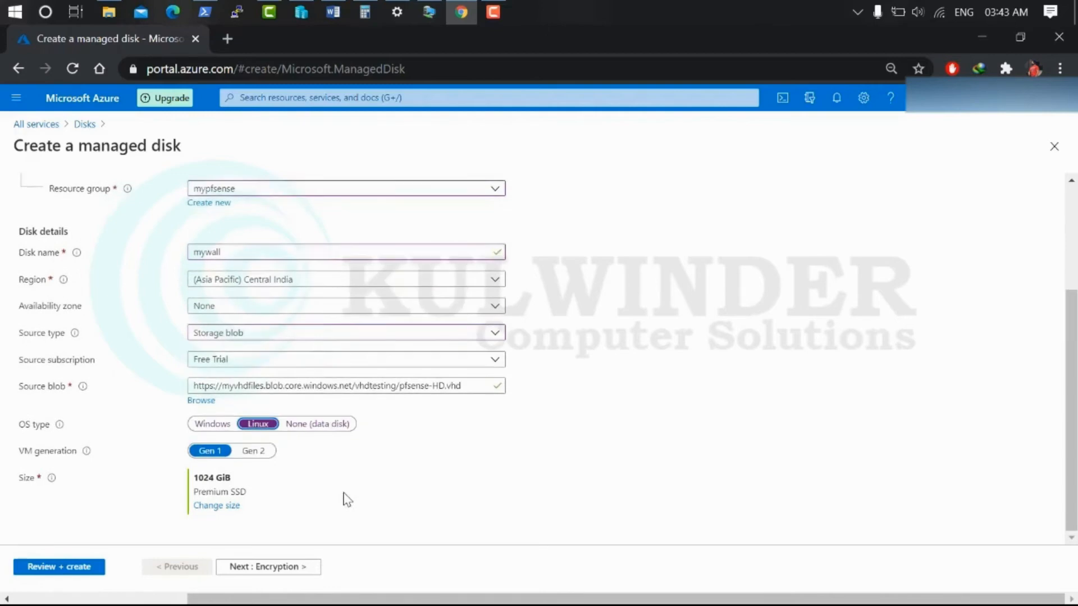
# Pass through the Encryption, Networking, Advanced and Tags pages, then review and create the mywall disk
pyautogui.click(286, 569)
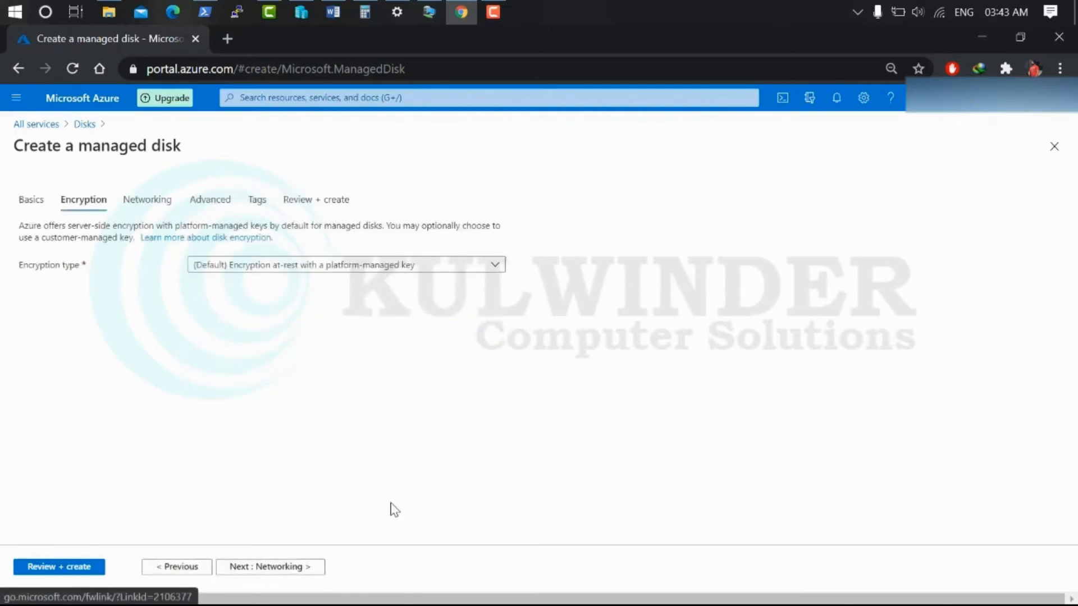
pyautogui.click(282, 571)
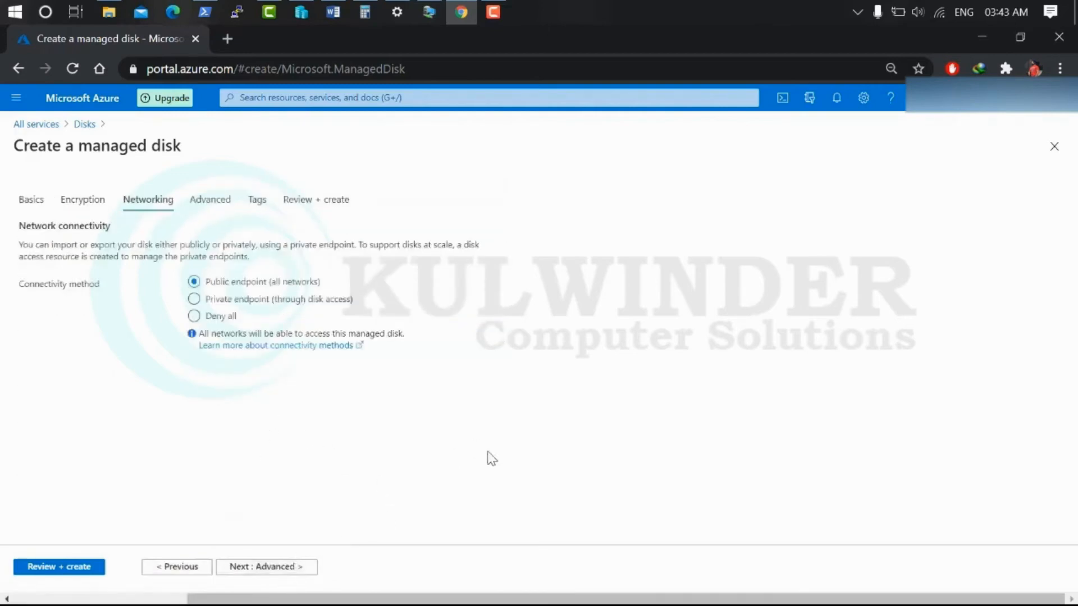
pyautogui.click(269, 569)
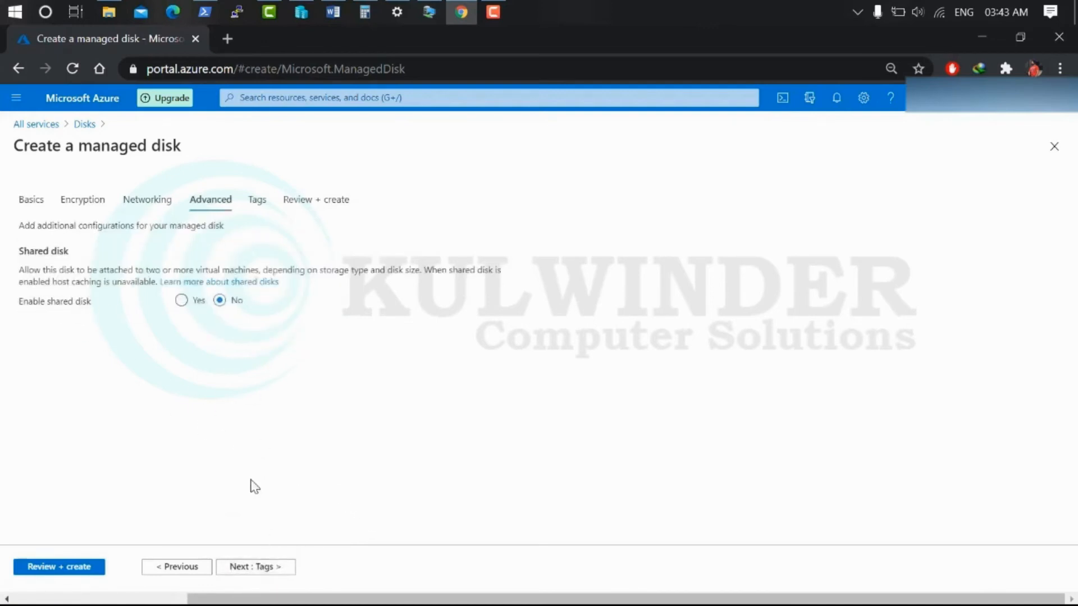
pyautogui.click(254, 567)
pyautogui.click(279, 568)
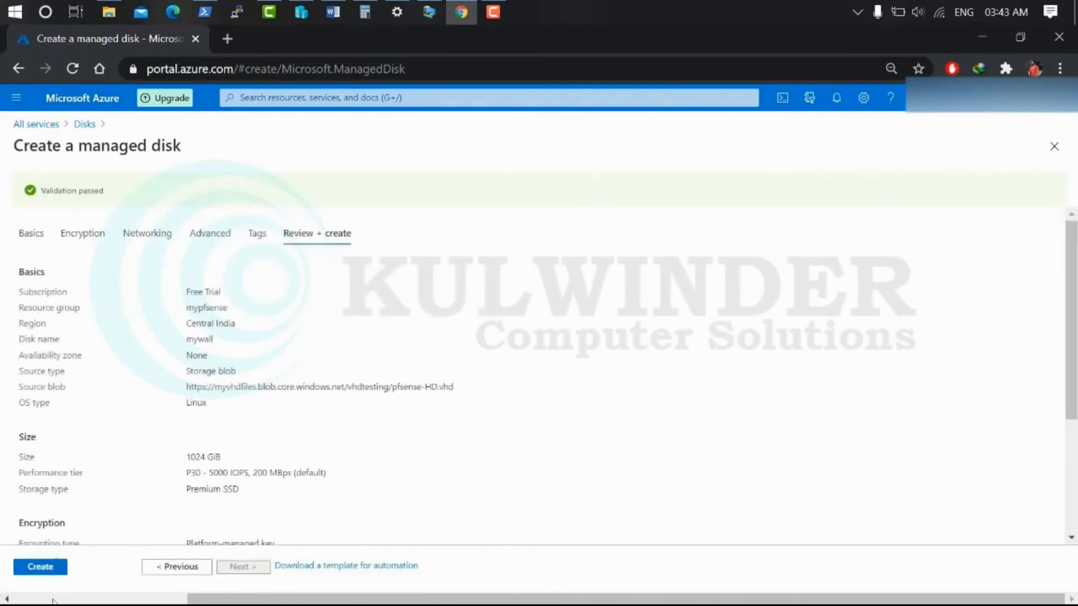
pyautogui.click(35, 570)
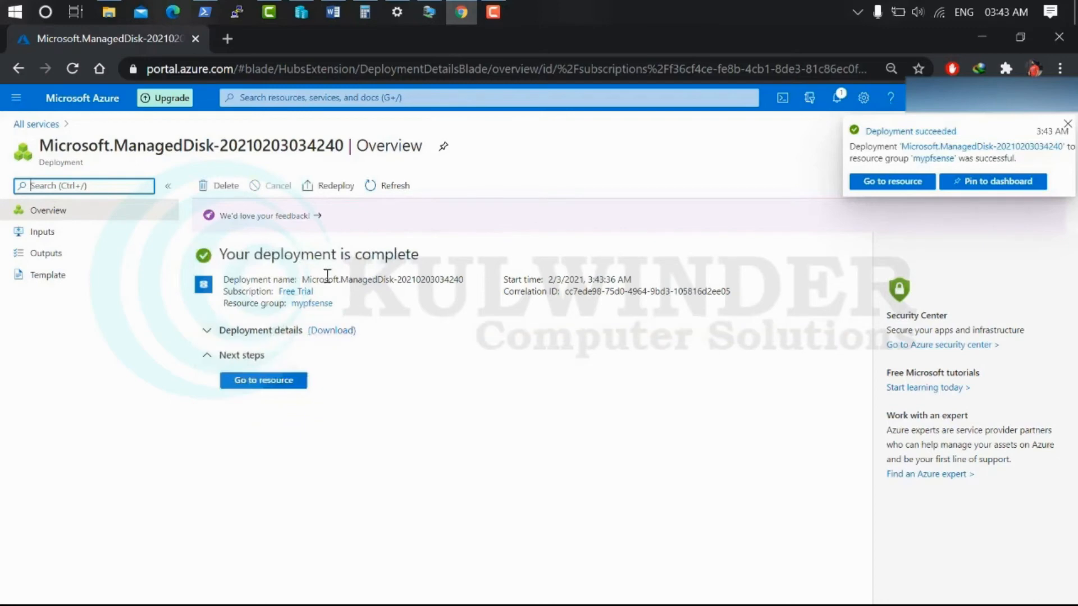
# Start a new virtual machine named pfsense-mywall in the mypfsense resource group
pyautogui.click(35, 124)
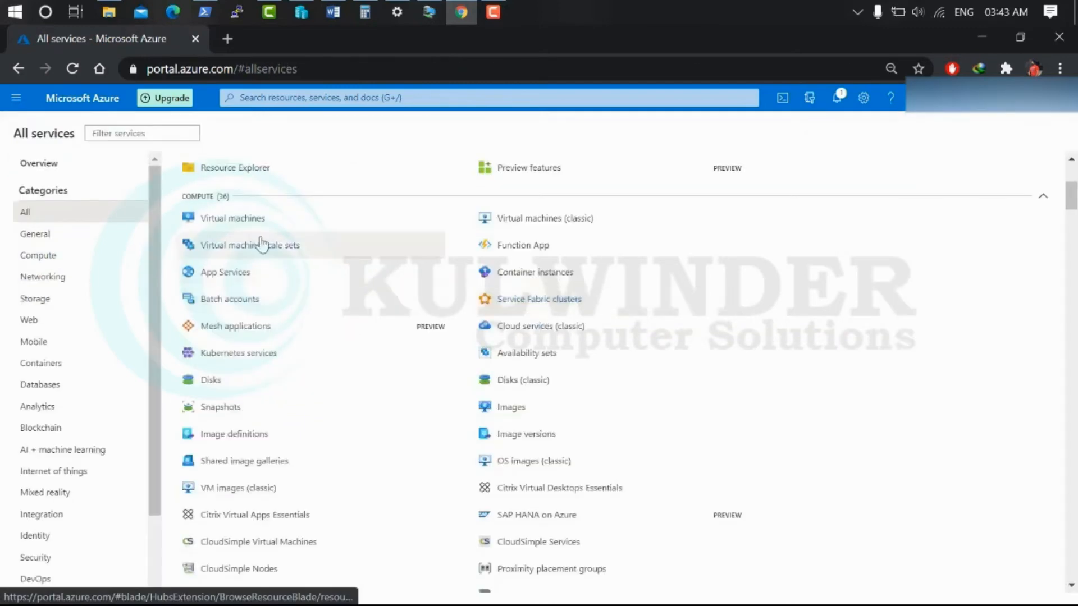
pyautogui.click(202, 222)
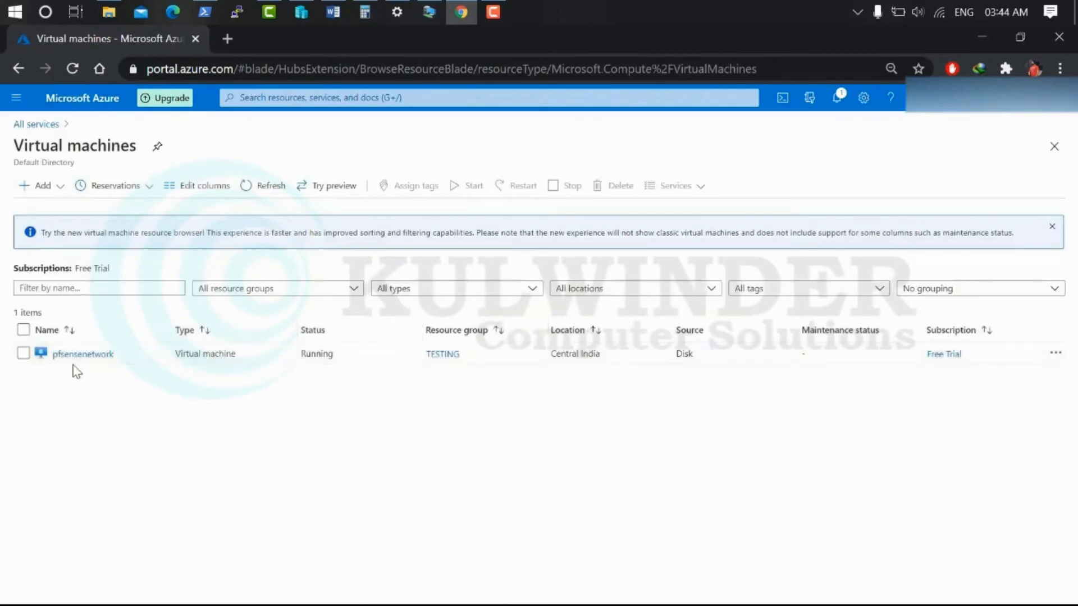
pyautogui.click(37, 187)
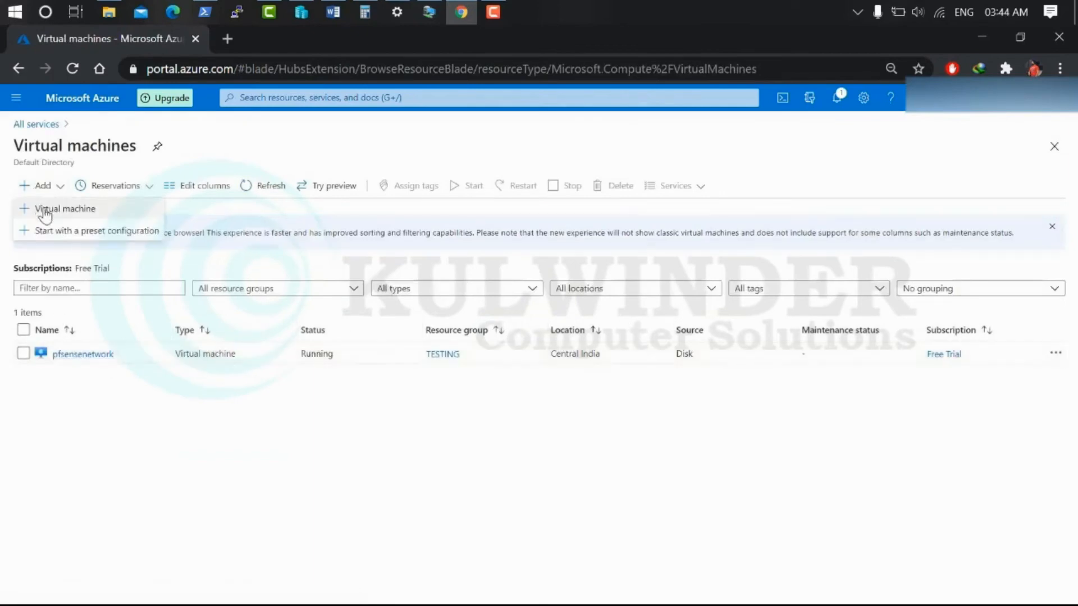
pyautogui.click(45, 212)
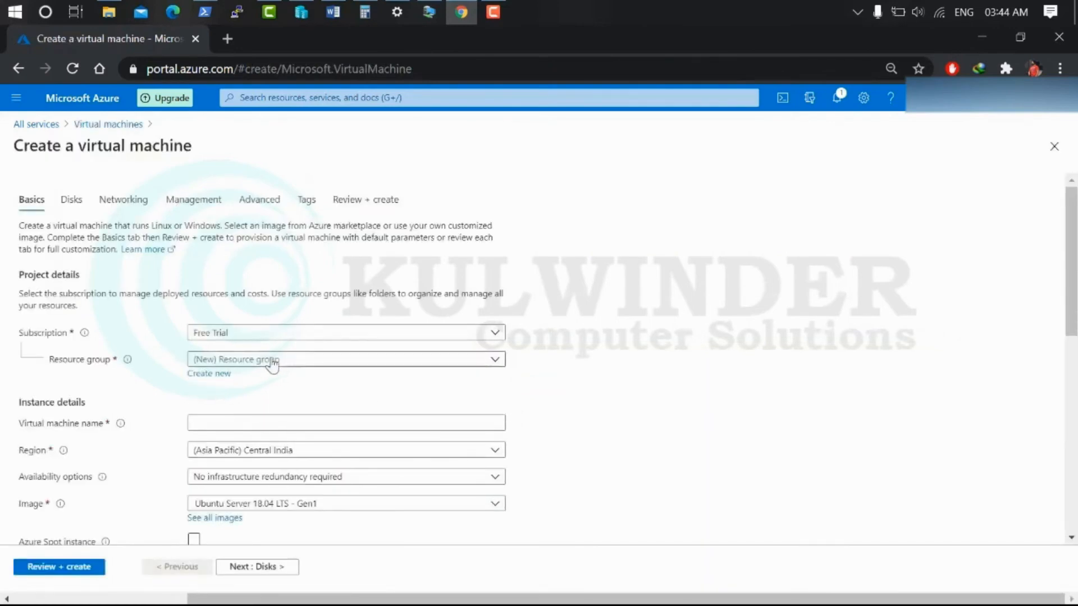
pyautogui.click(275, 363)
pyautogui.click(247, 411)
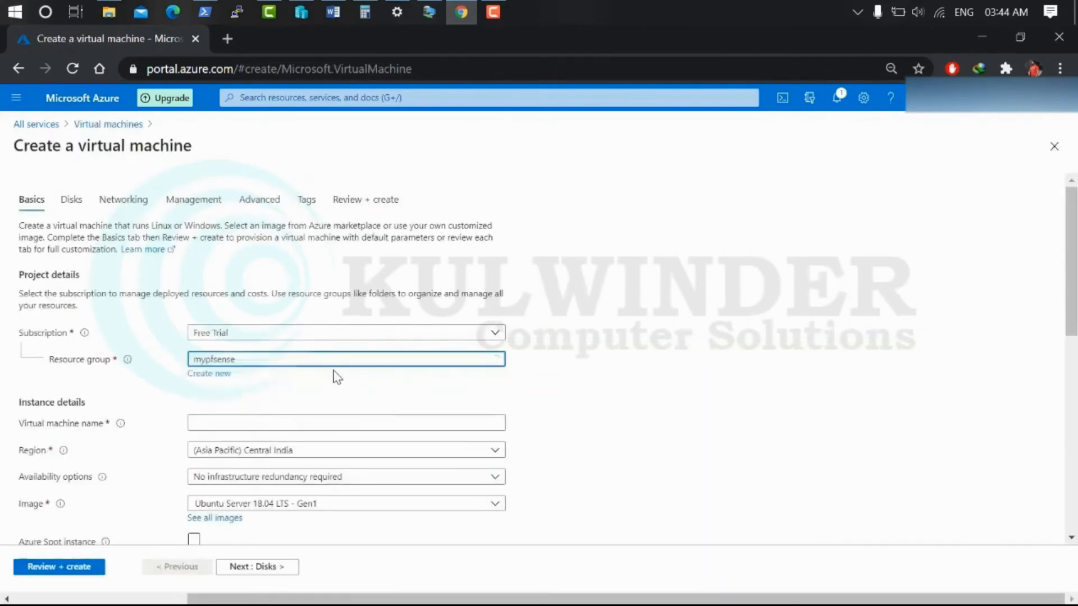
pyautogui.scroll(-3, 331, 376)
pyautogui.click(252, 254)
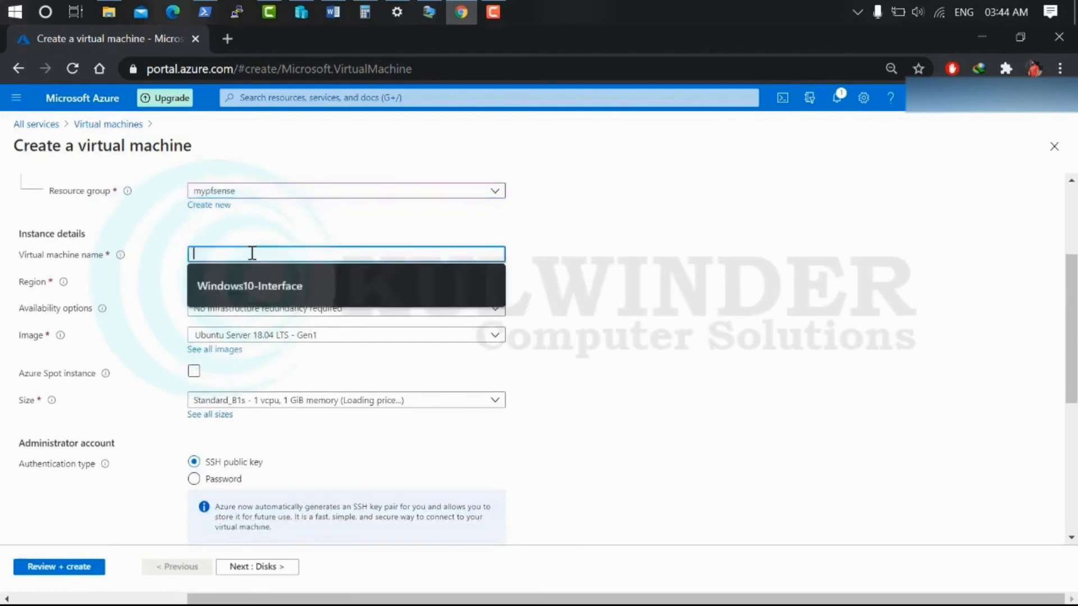
pyautogui.write('pfs')
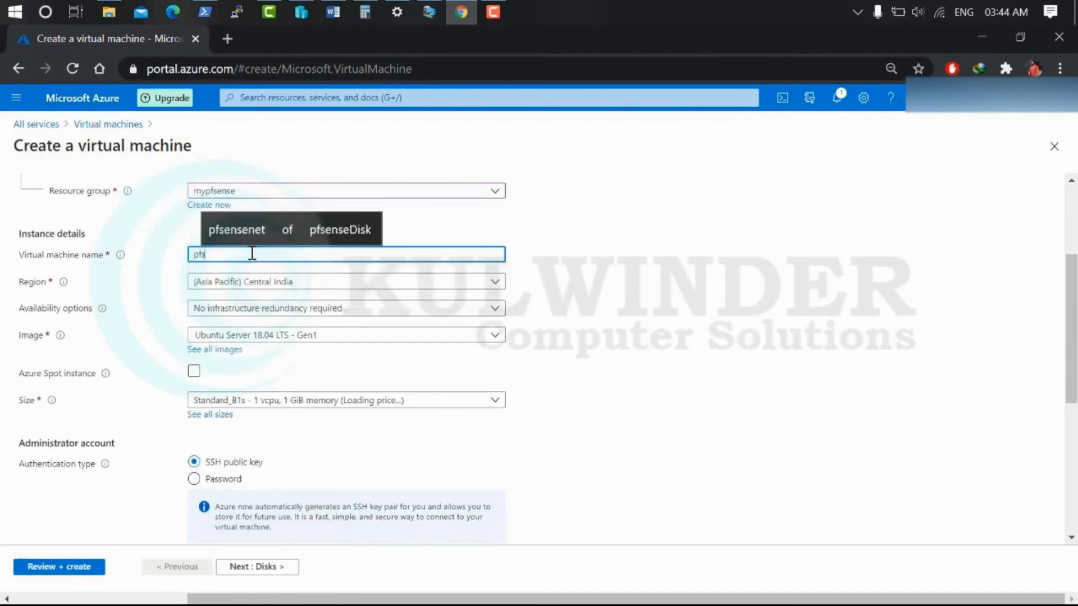
pyautogui.write('ense-my')
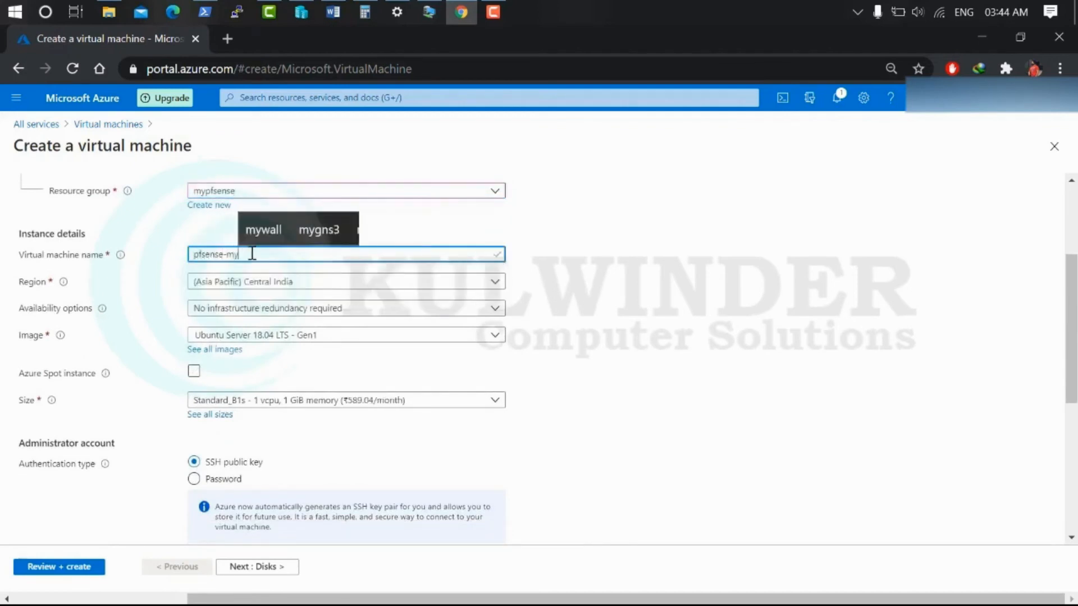
pyautogui.write('wall')
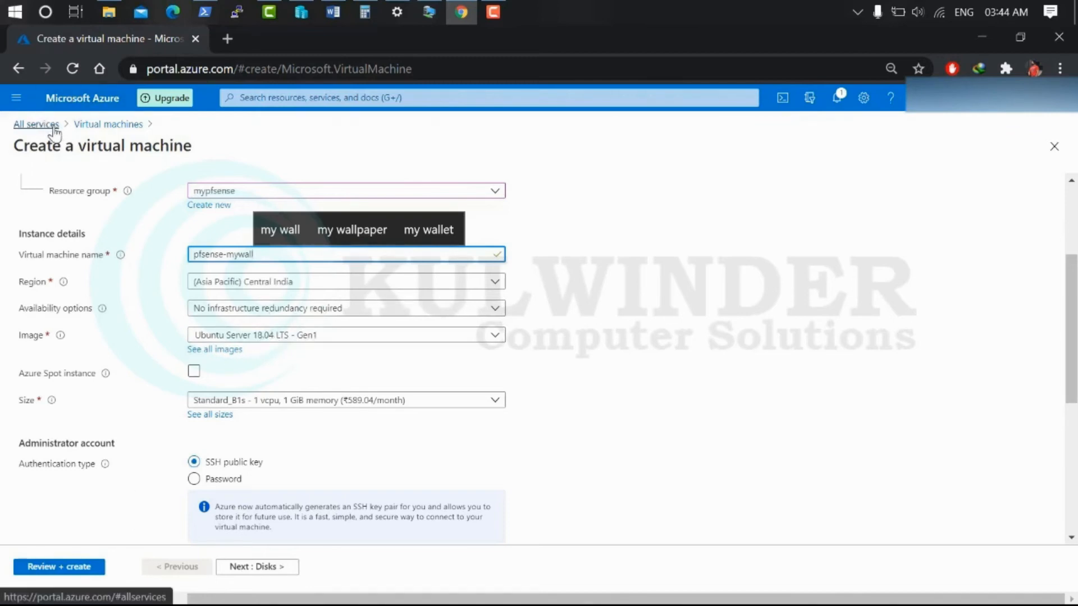
# Browse the image list without choosing, then leave the form and discard its edits
pyautogui.click(348, 335)
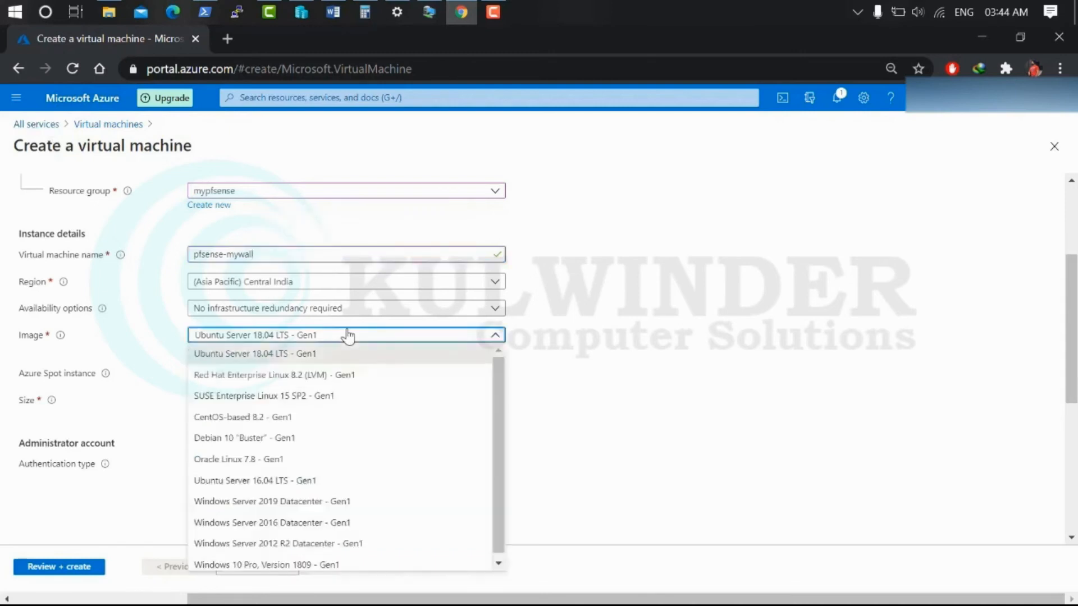
pyautogui.click(616, 405)
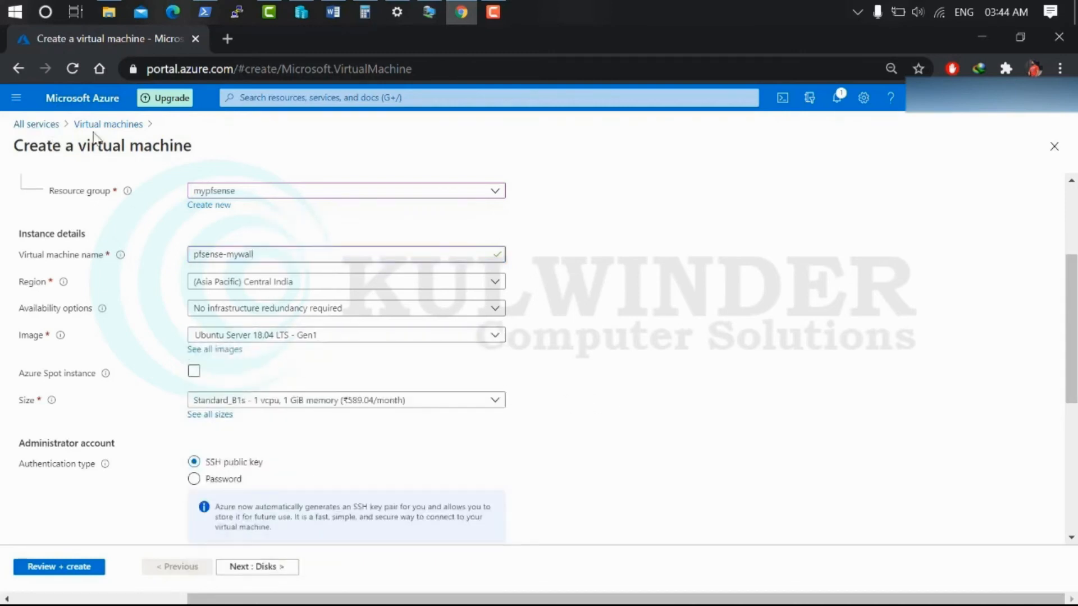
pyautogui.click(56, 127)
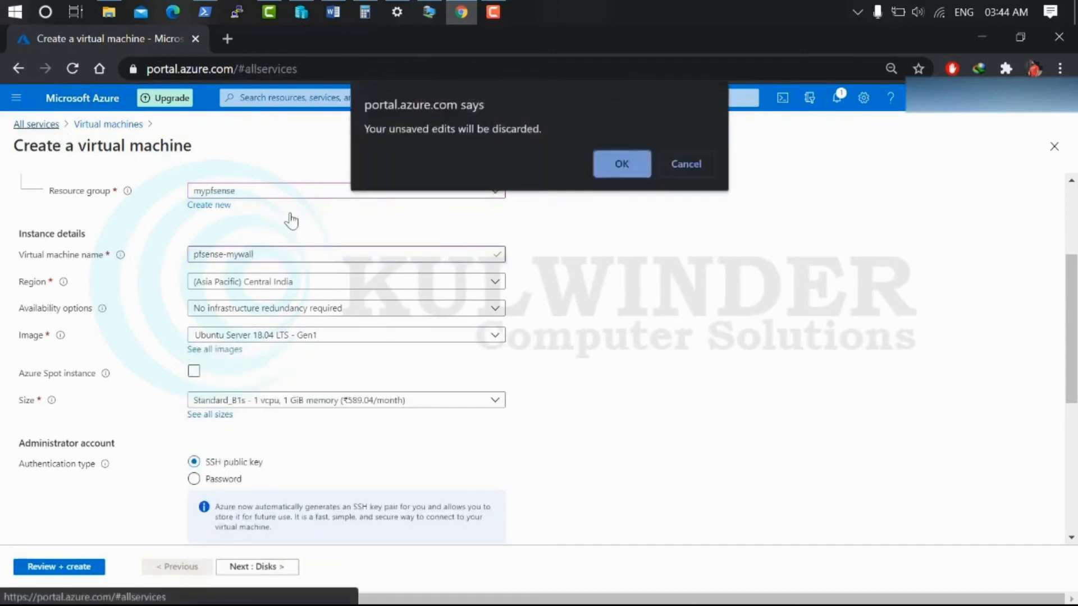
pyautogui.click(623, 164)
# From the Disks list, open the mywall managed disk and launch Create VM from it
pyautogui.click(253, 385)
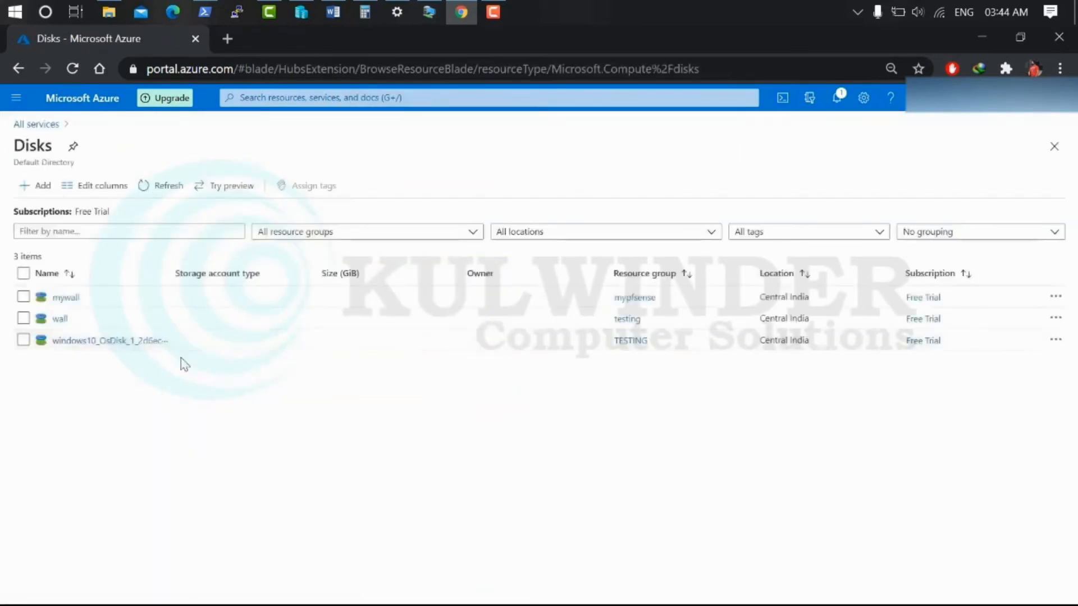
pyautogui.click(68, 298)
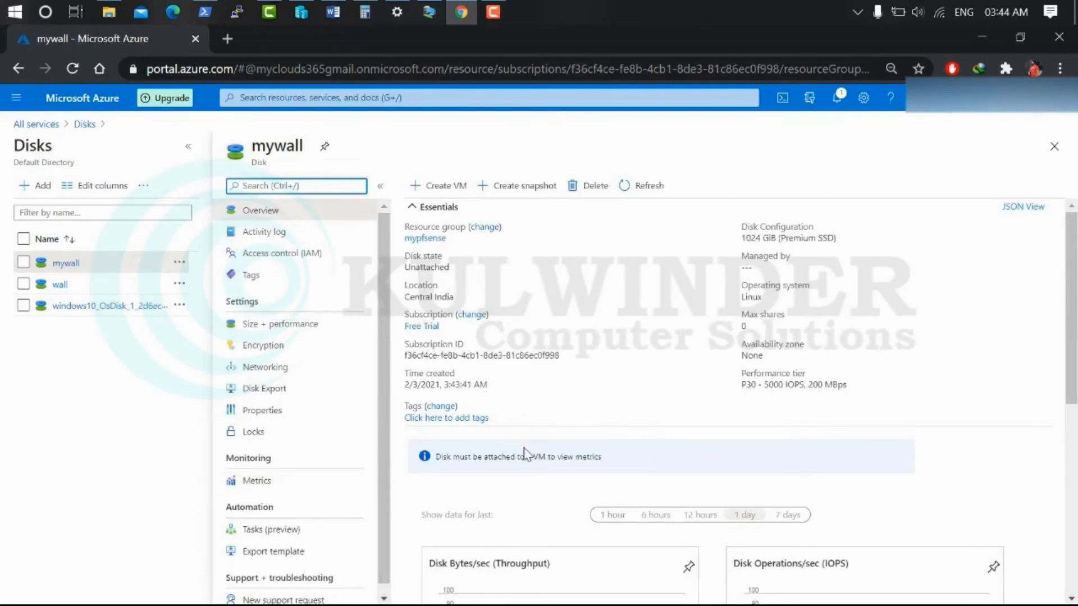
pyautogui.click(438, 185)
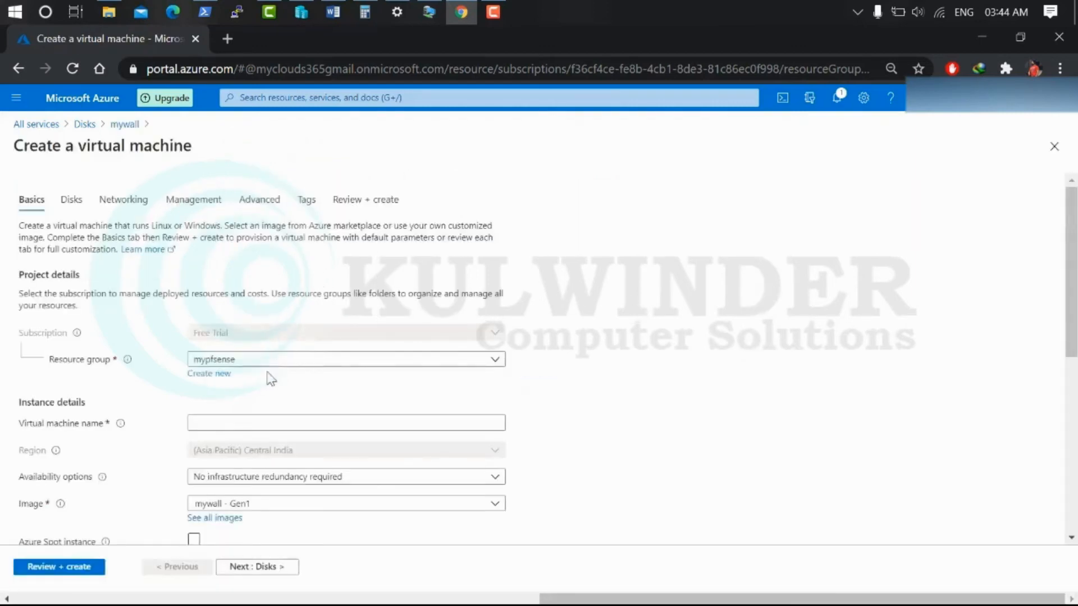
# Name the virtual machine pfsense-mywall, keeping size Standard_B1s, and advance to the Disks tab
pyautogui.click(215, 423)
pyautogui.click(216, 423)
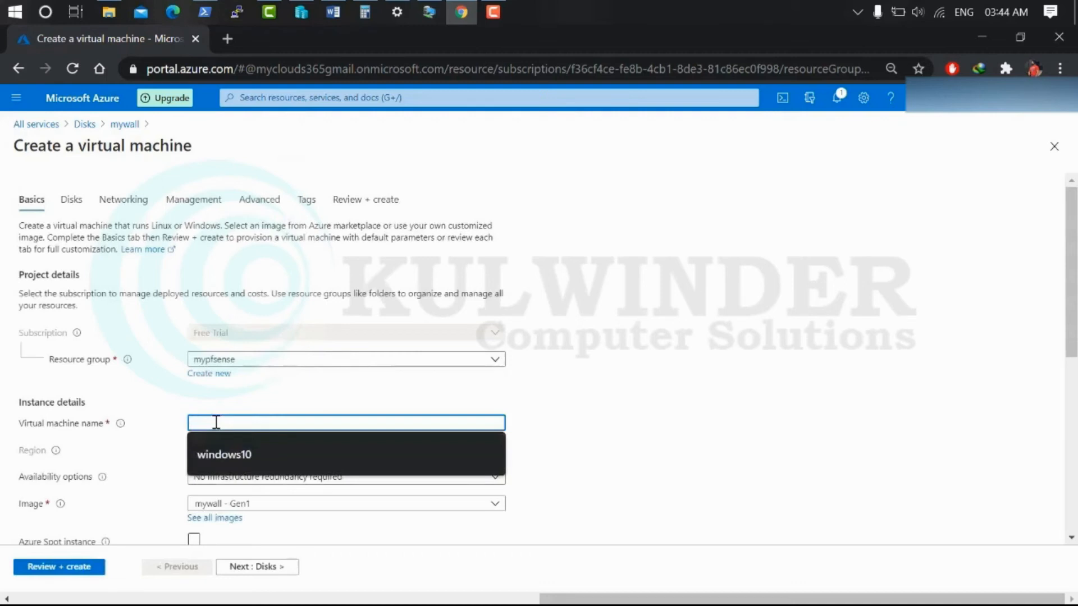
pyautogui.write('pfsense-')
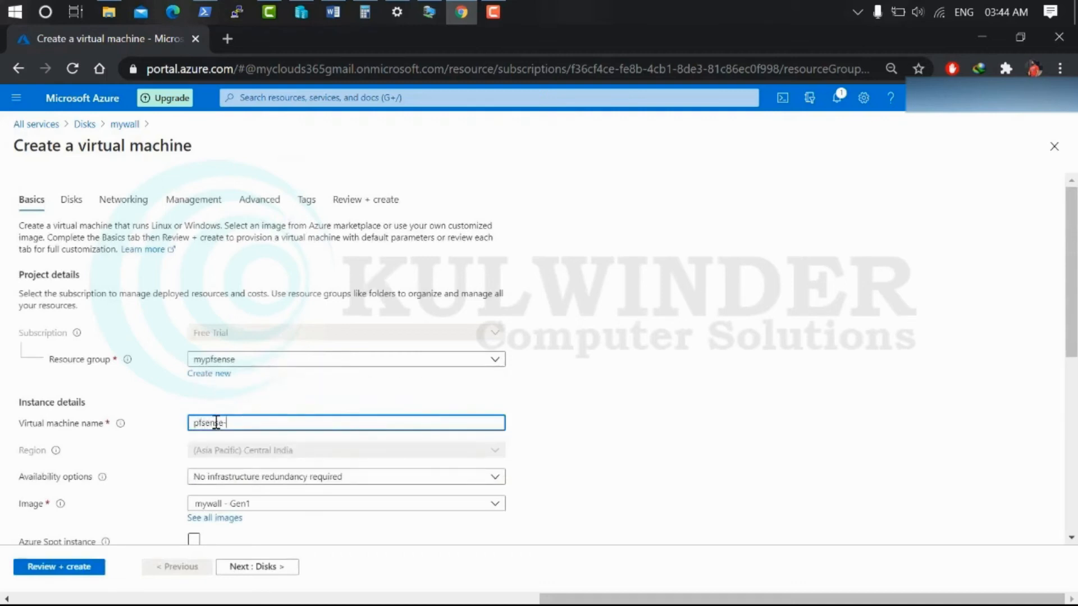
pyautogui.write('mywall')
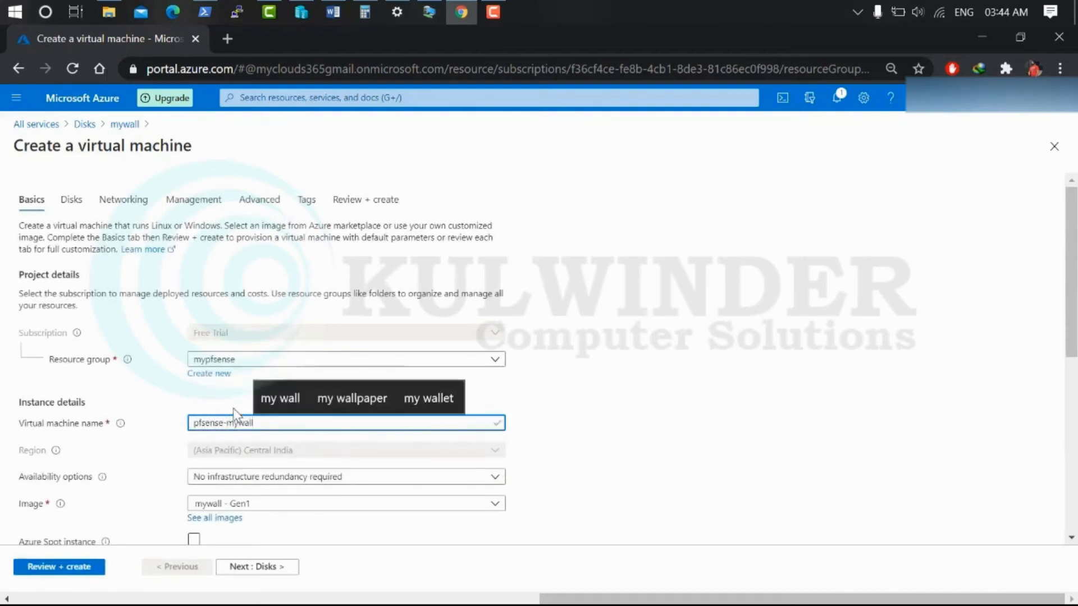
pyautogui.scroll(-2, 236, 403)
pyautogui.click(755, 353)
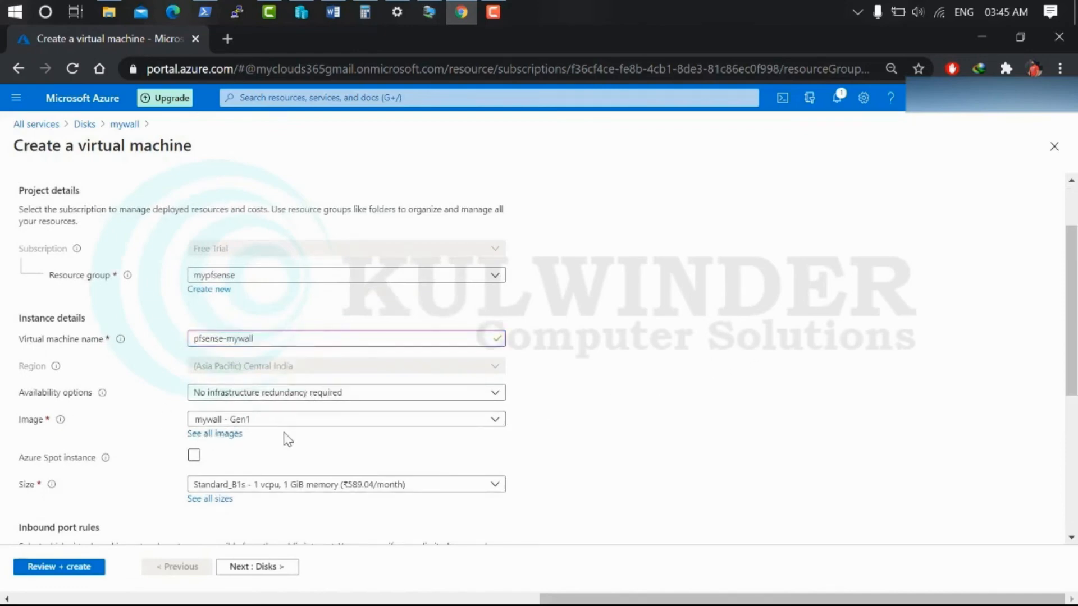
pyautogui.scroll(-2, 286, 449)
pyautogui.scroll(-1, 284, 447)
pyautogui.scroll(-2, 269, 441)
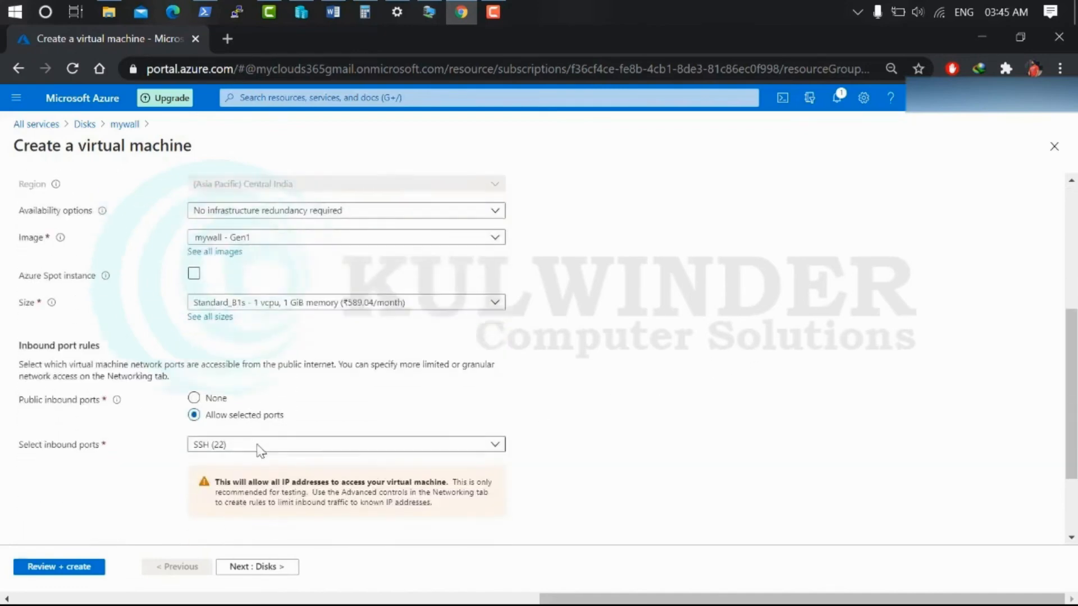
pyautogui.click(271, 568)
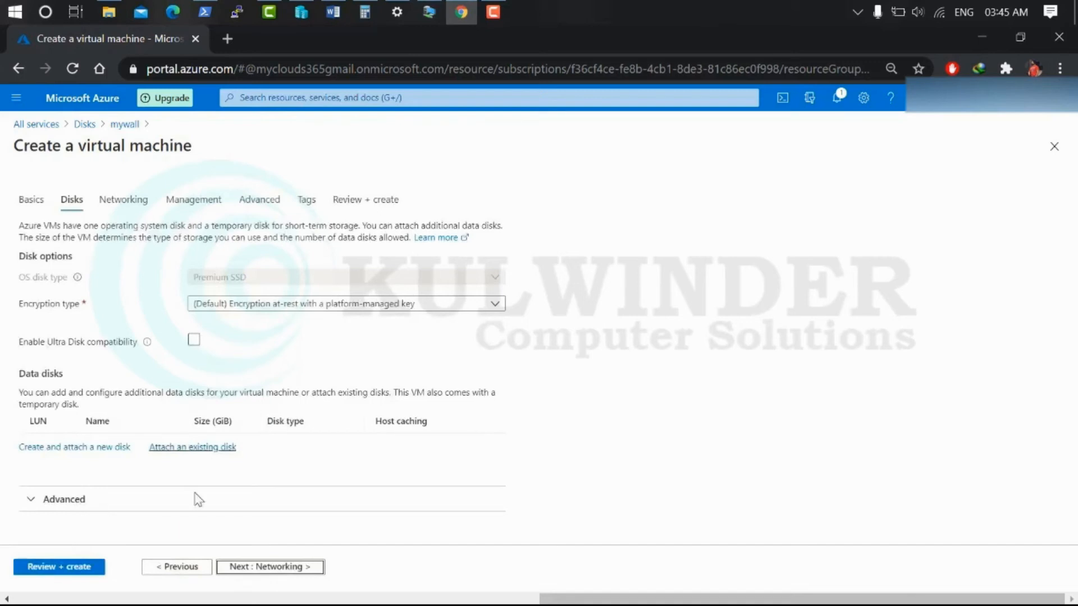
# Review the networking subnet and public IP options, keeping the new public IP unchanged
pyautogui.click(281, 567)
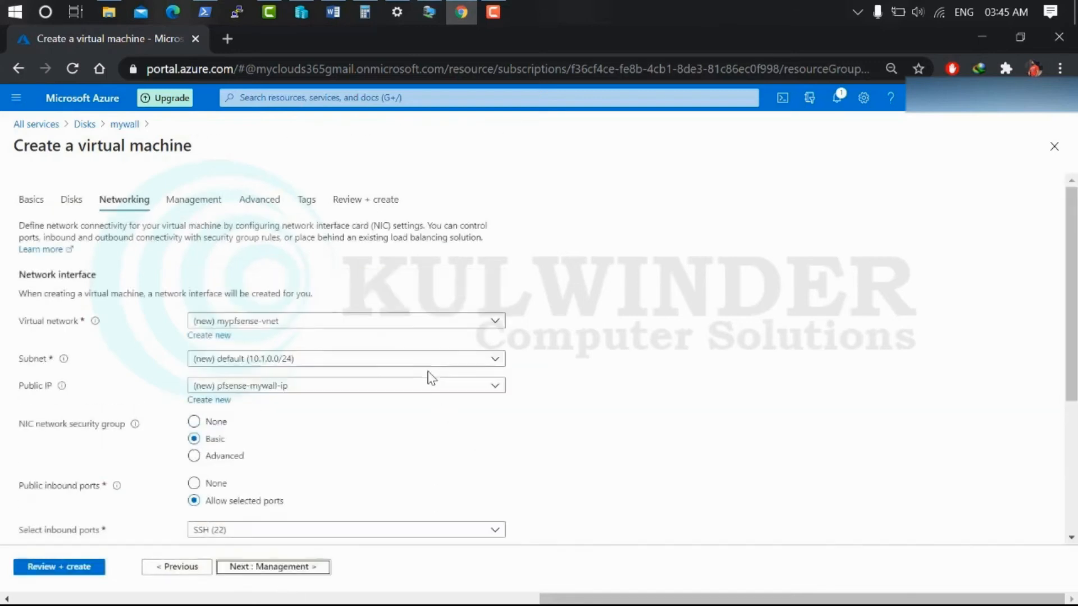
pyautogui.click(312, 366)
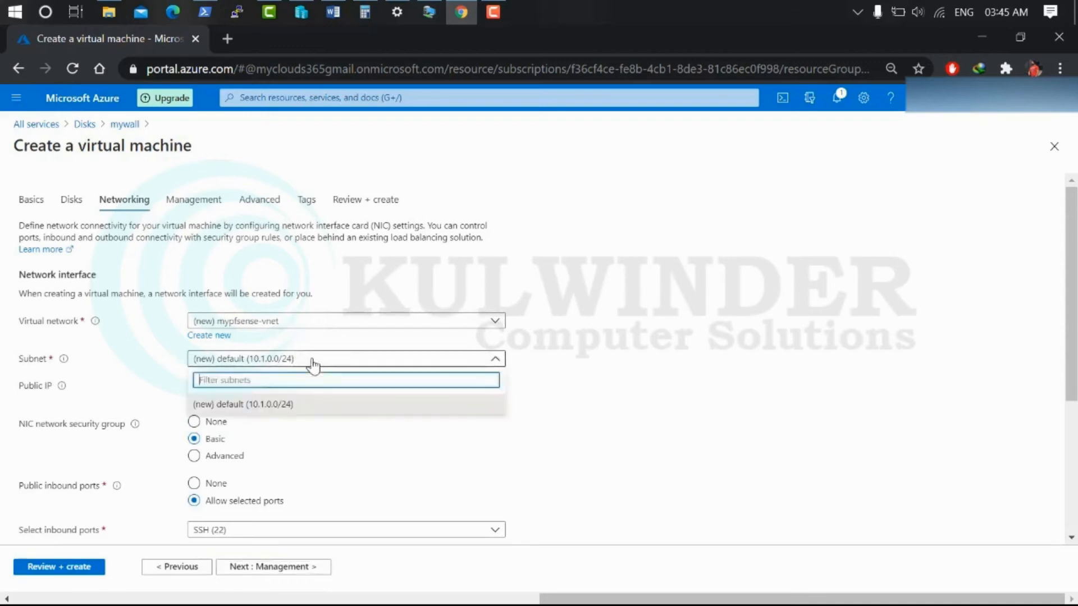
pyautogui.click(298, 390)
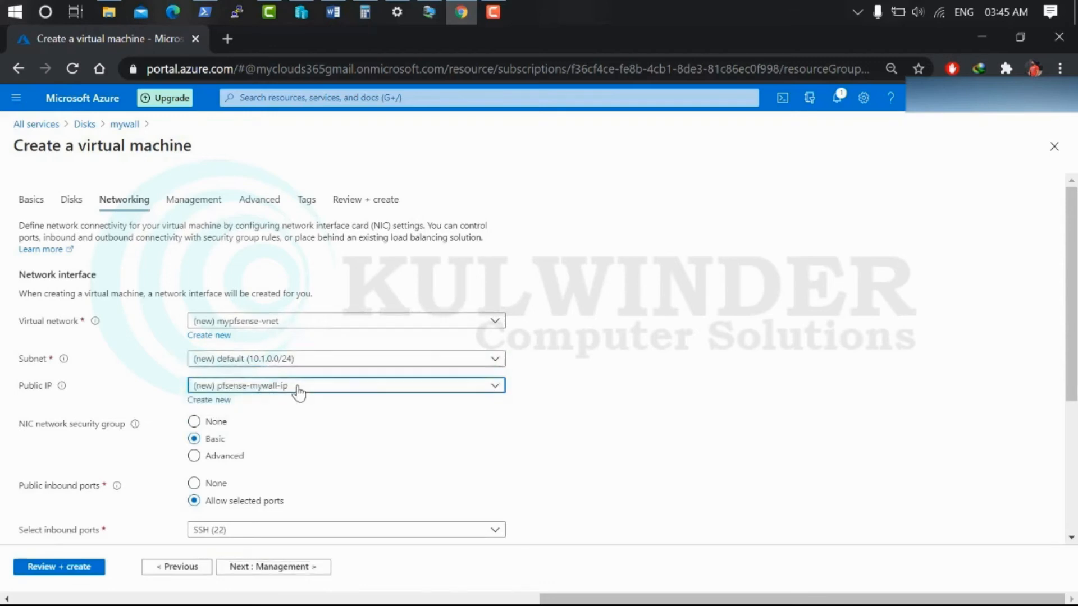
pyautogui.click(298, 391)
# Skip Management, Advanced and Tags to Review + create, then create pfsense-mywall
pyautogui.click(272, 567)
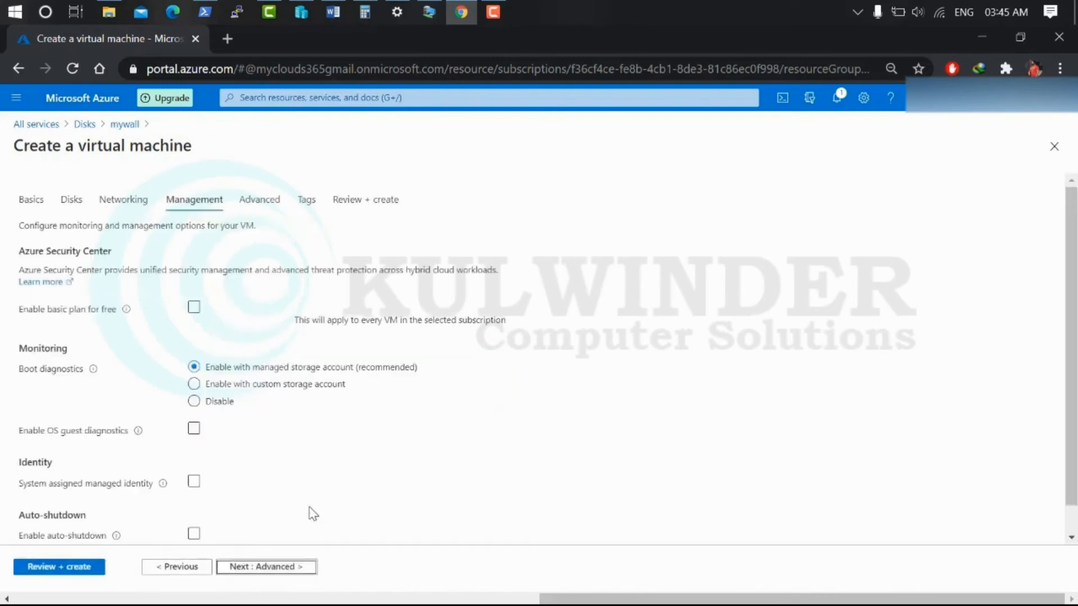
pyautogui.click(281, 568)
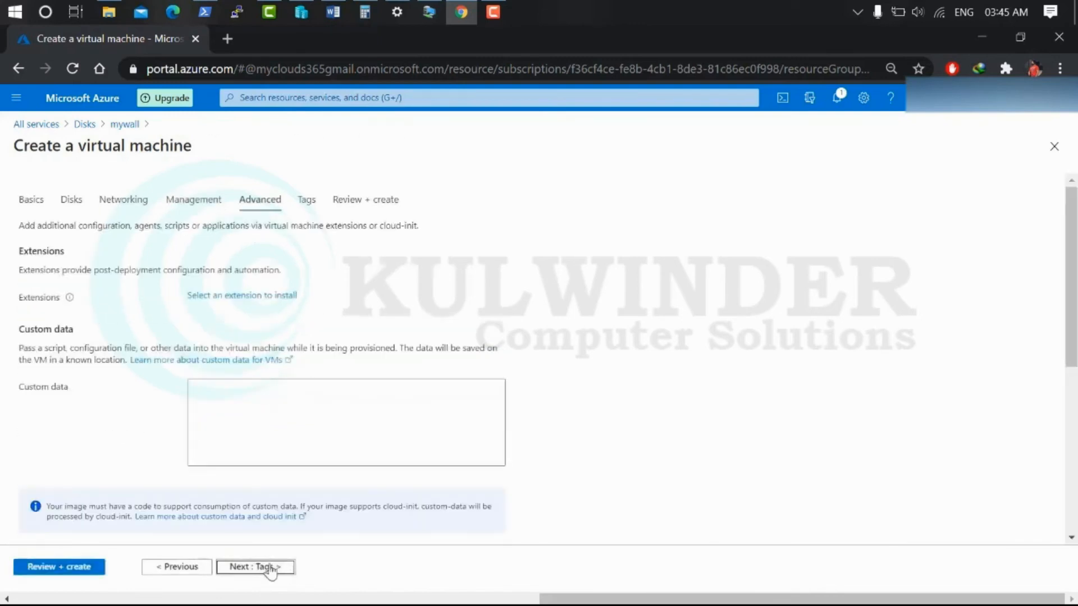
pyautogui.click(273, 568)
pyautogui.click(264, 569)
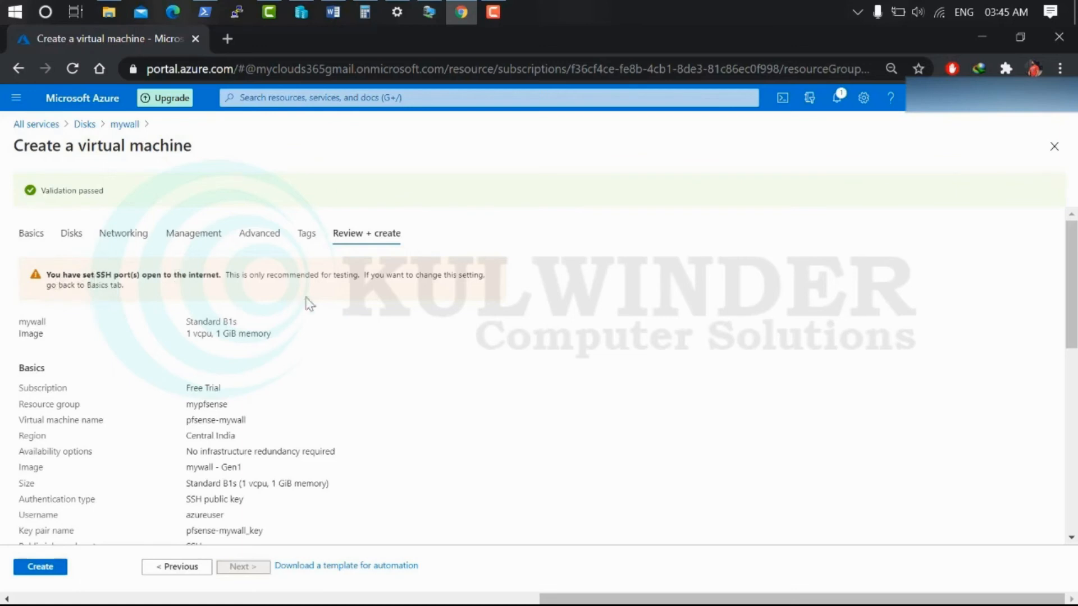
pyautogui.click(40, 568)
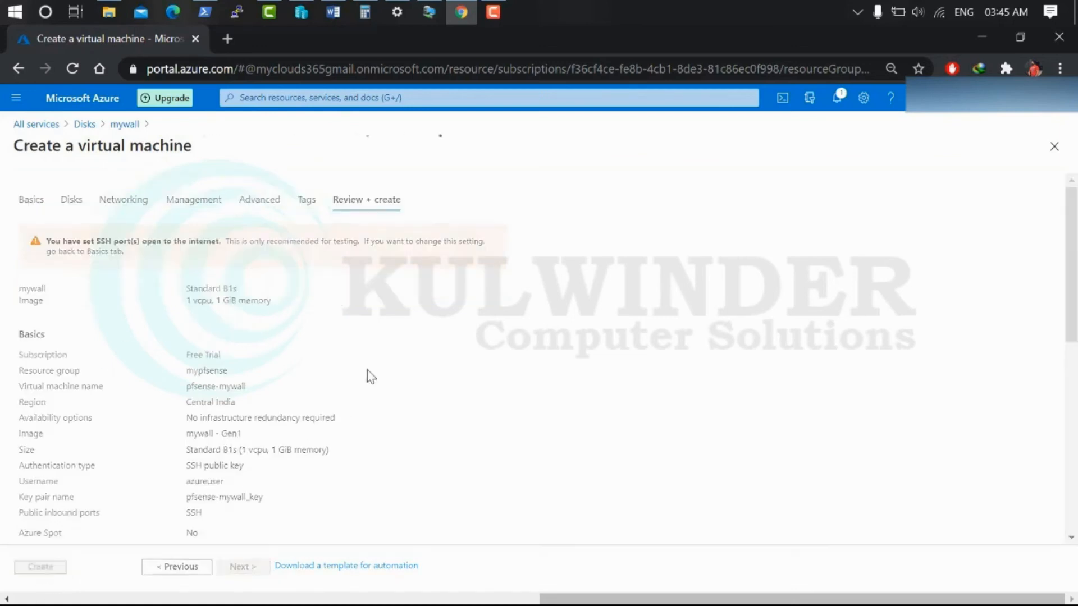
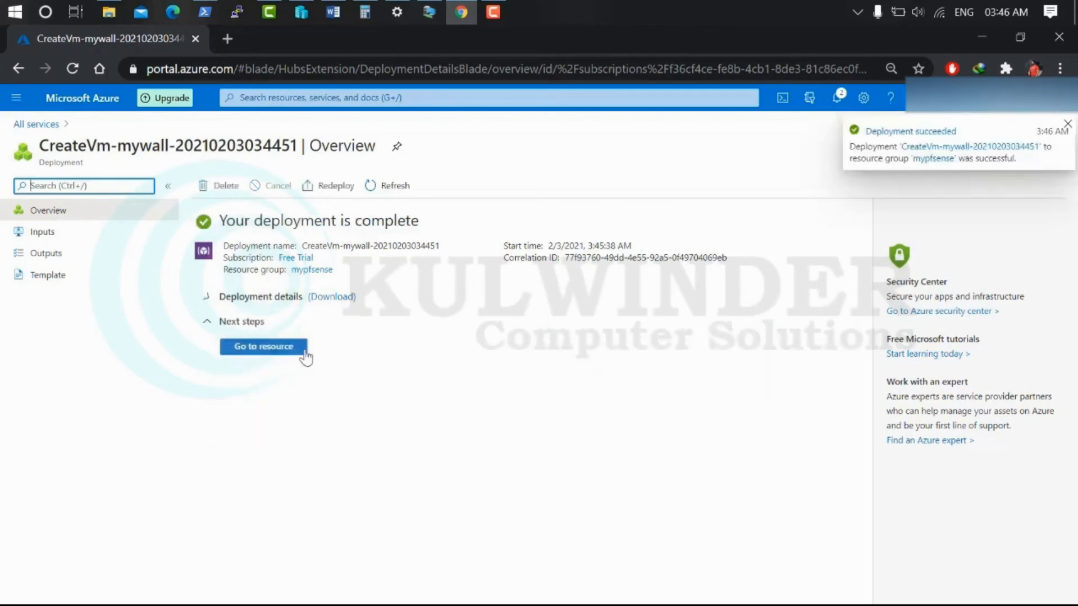
# Open pfsense-mywall, copy its public IP 52.140.98.48, and view its inbound port rules under Networking
pyautogui.click(268, 347)
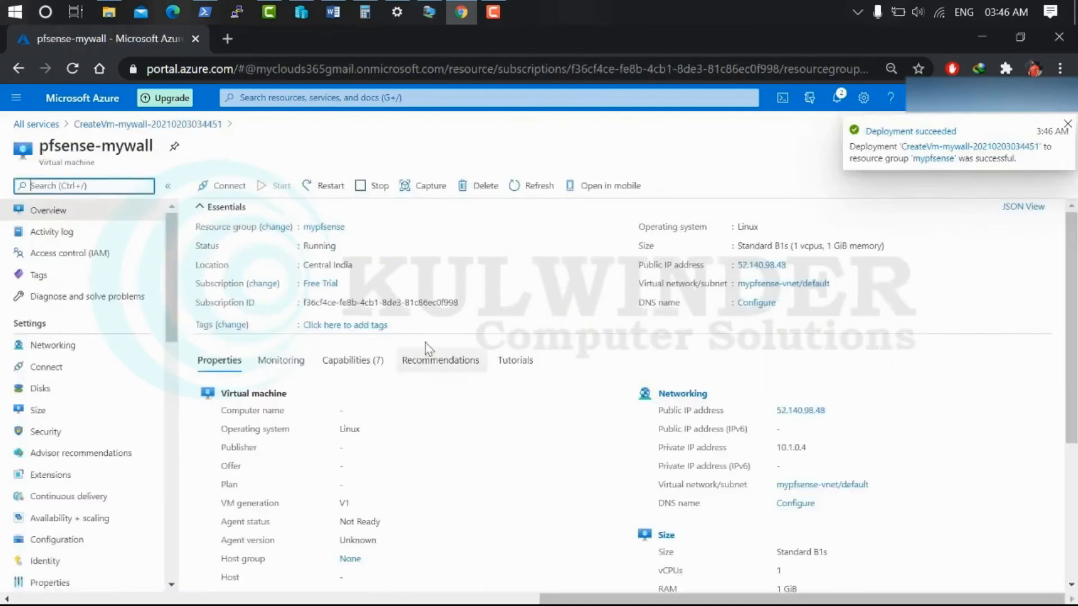
pyautogui.click(793, 264)
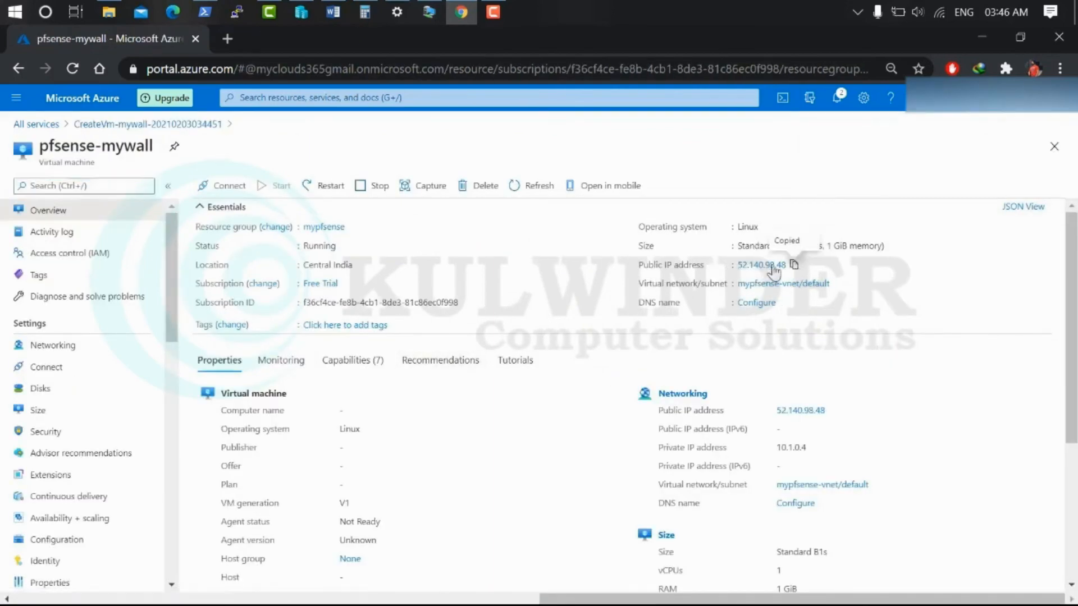
pyautogui.click(227, 38)
pyautogui.click(140, 41)
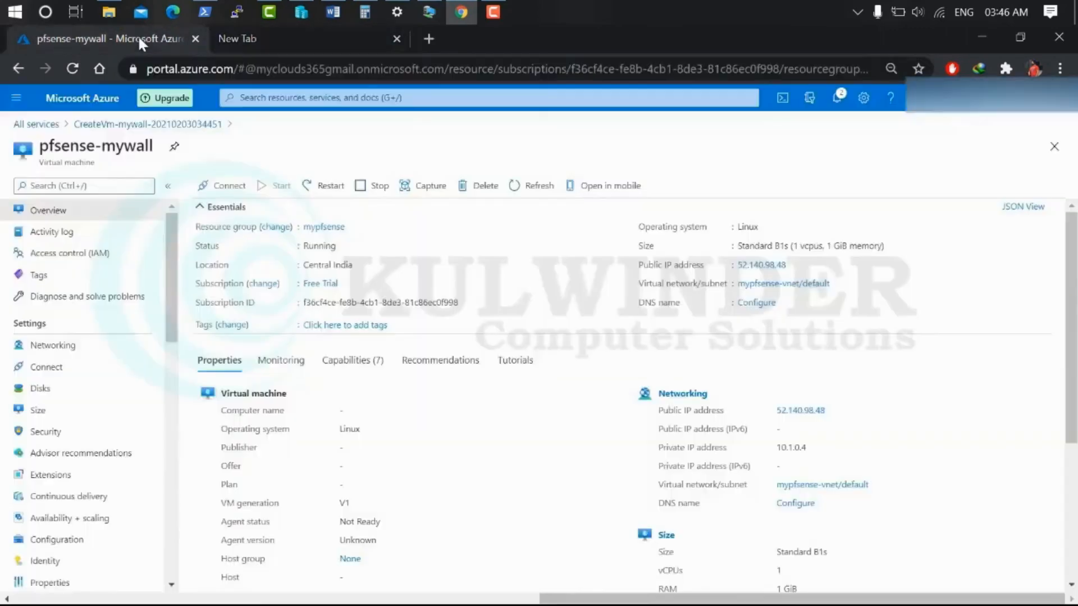
pyautogui.click(59, 345)
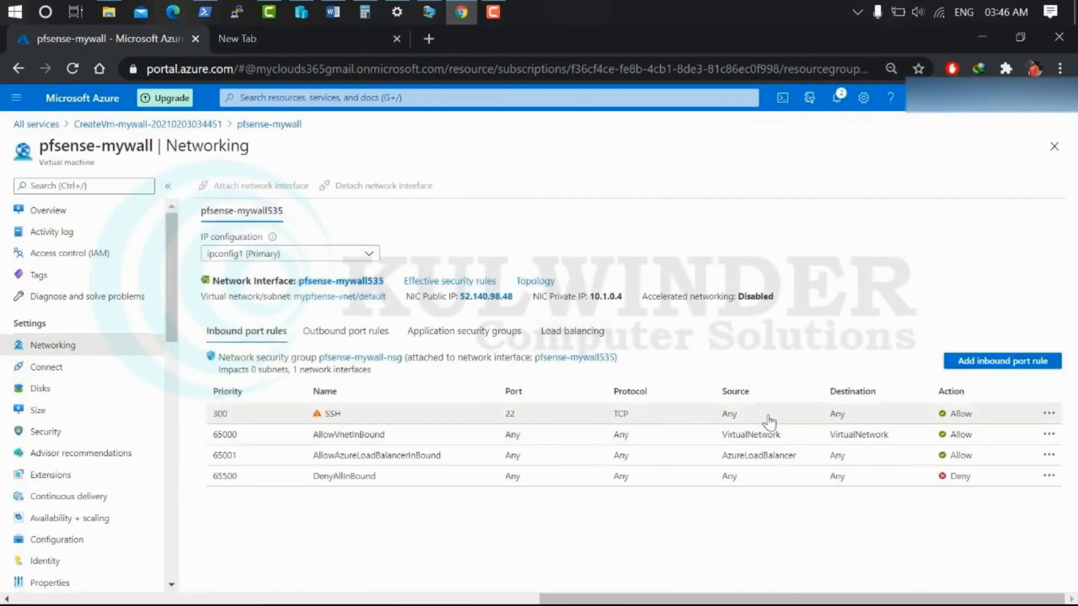
pyautogui.click(203, 11)
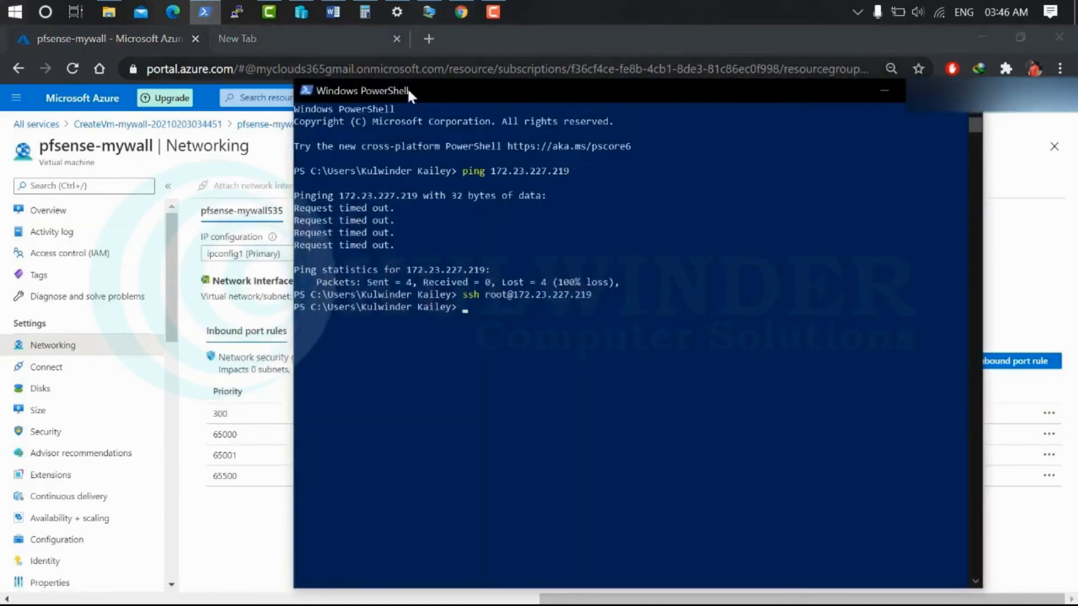
pyautogui.moveTo(409, 92); pyautogui.dragTo(584, 106)
pyautogui.write('ssh root@')
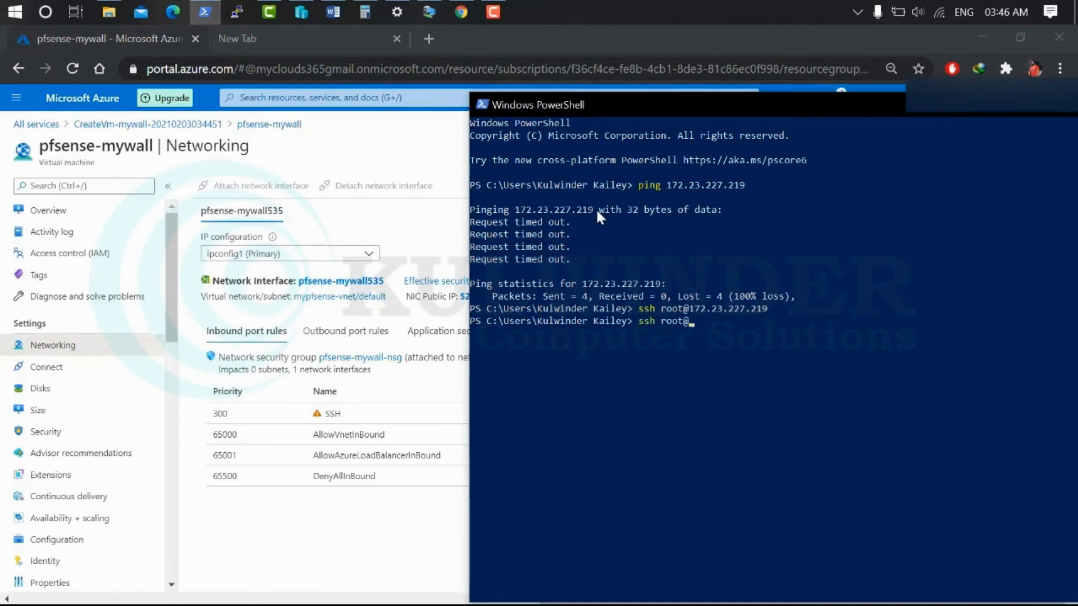
pyautogui.hotkey('ctrl', 'v')
pyautogui.click(343, 146)
# Open Boot diagnostics and refresh until the screenshot shows pfSense reaching Starting DNS Resolver
pyautogui.scroll(-10, 138, 415)
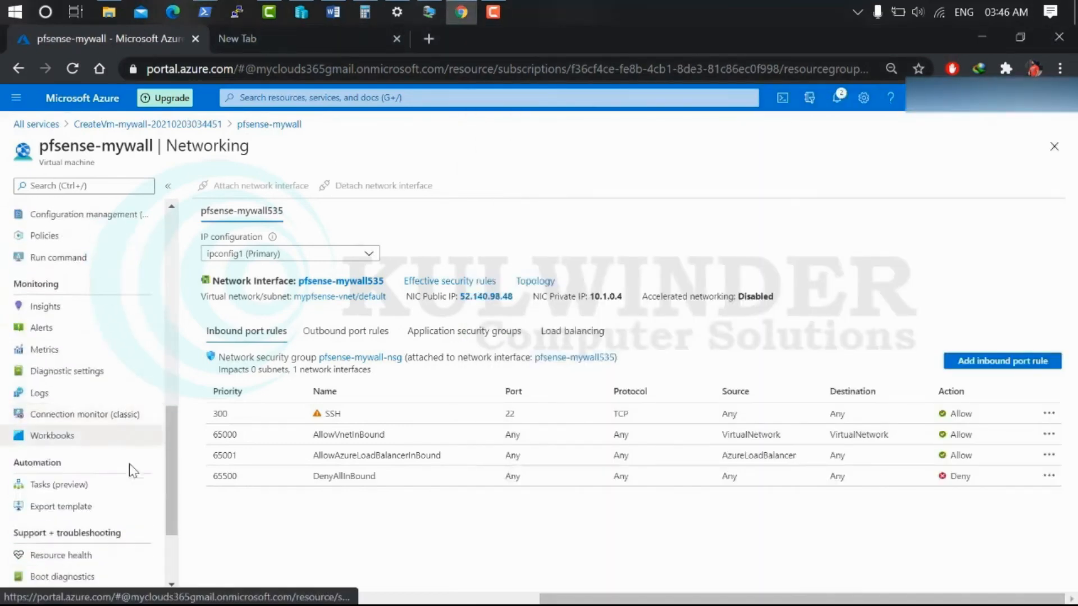
pyautogui.scroll(-2, 129, 459)
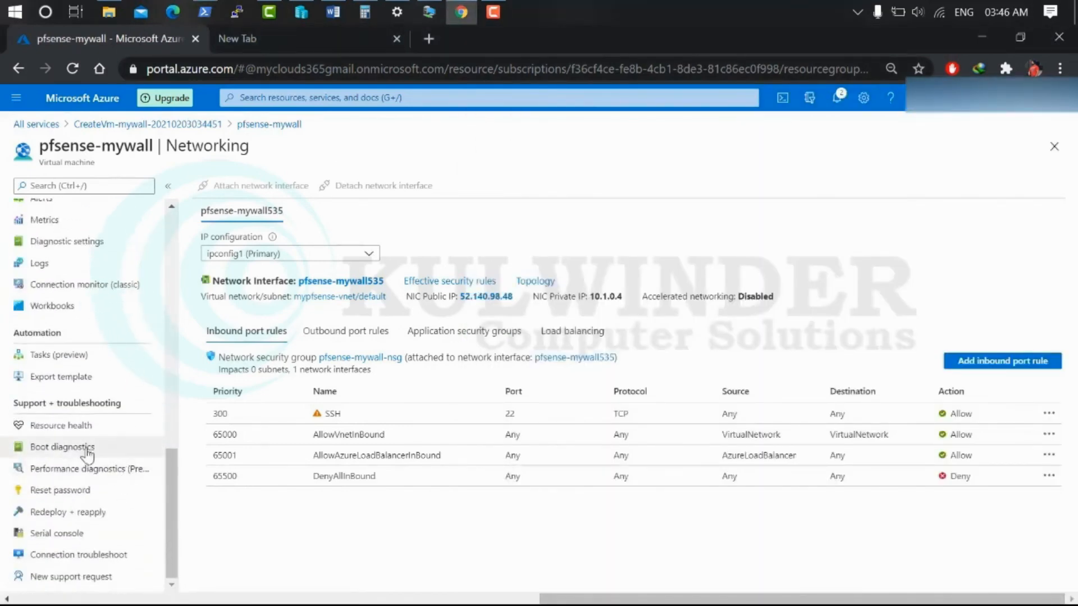
pyautogui.click(90, 452)
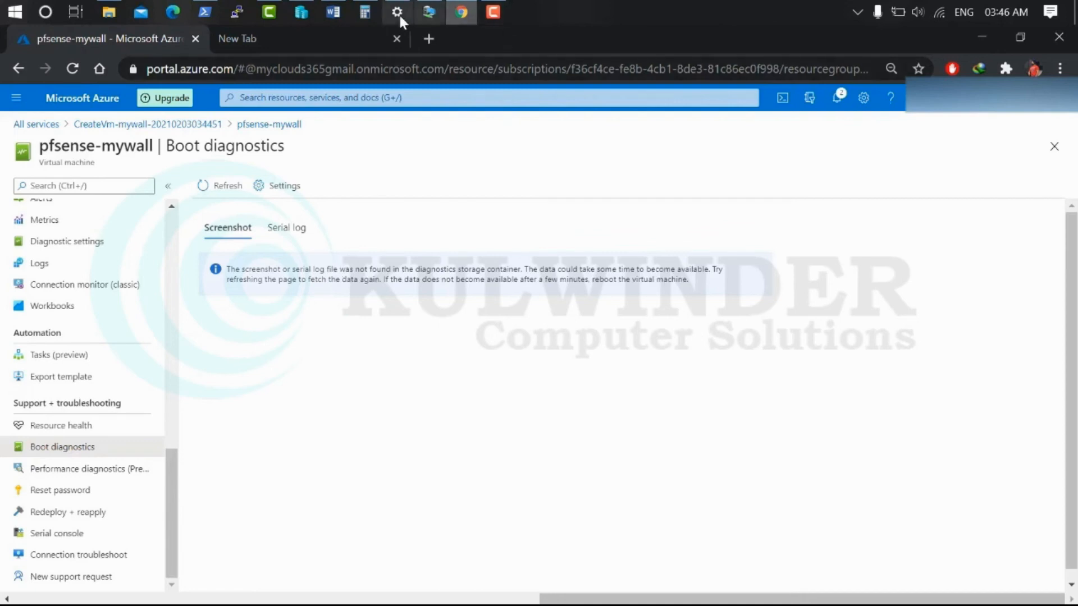
pyautogui.click(204, 11)
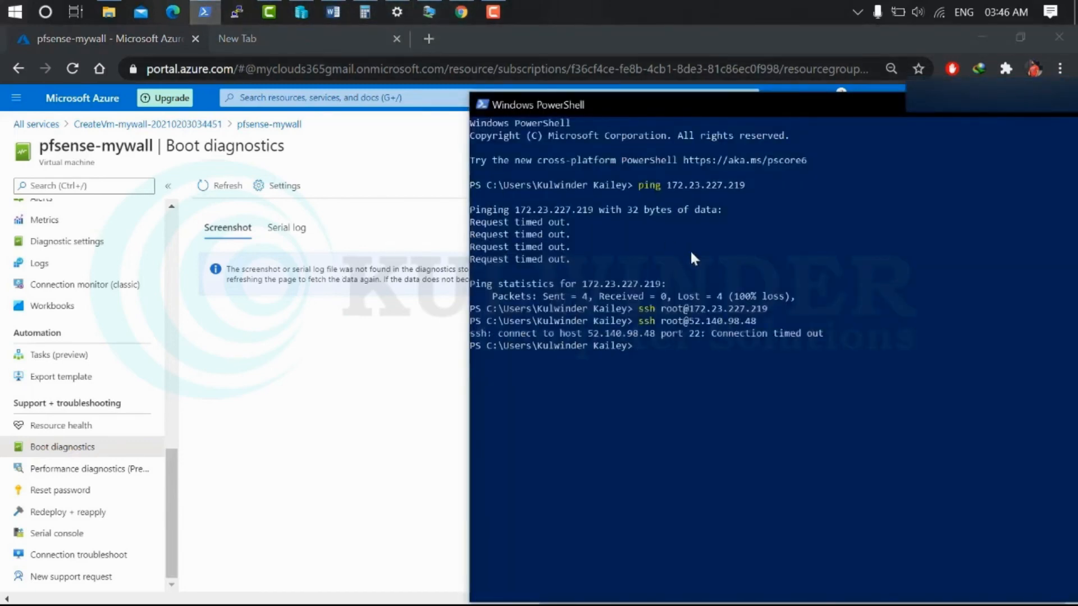
pyautogui.moveTo(986, 111); pyautogui.dragTo(847, 106)
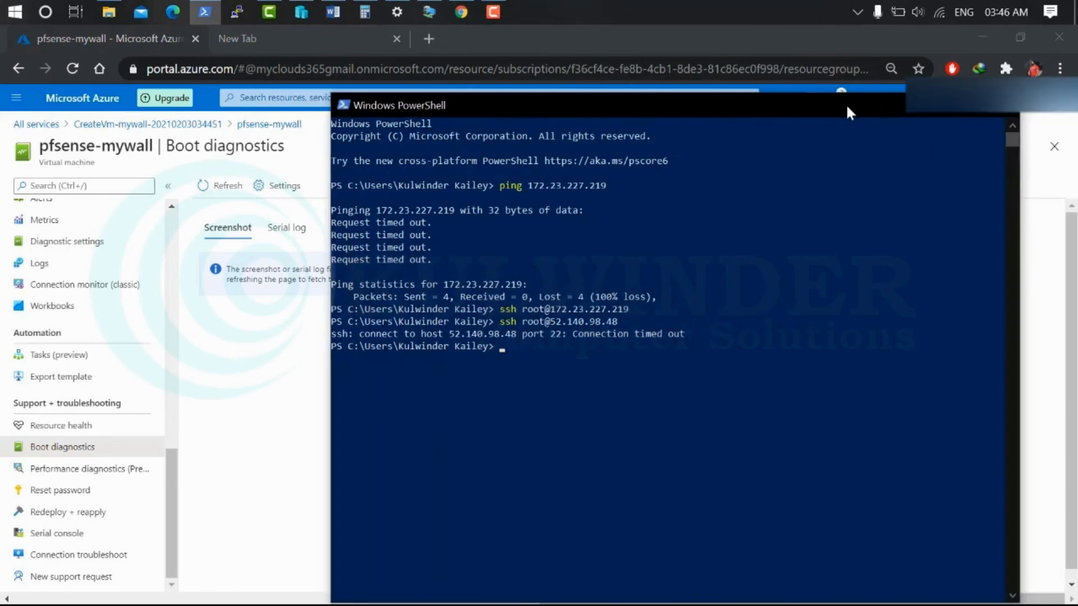
pyautogui.click(929, 114)
pyautogui.click(226, 191)
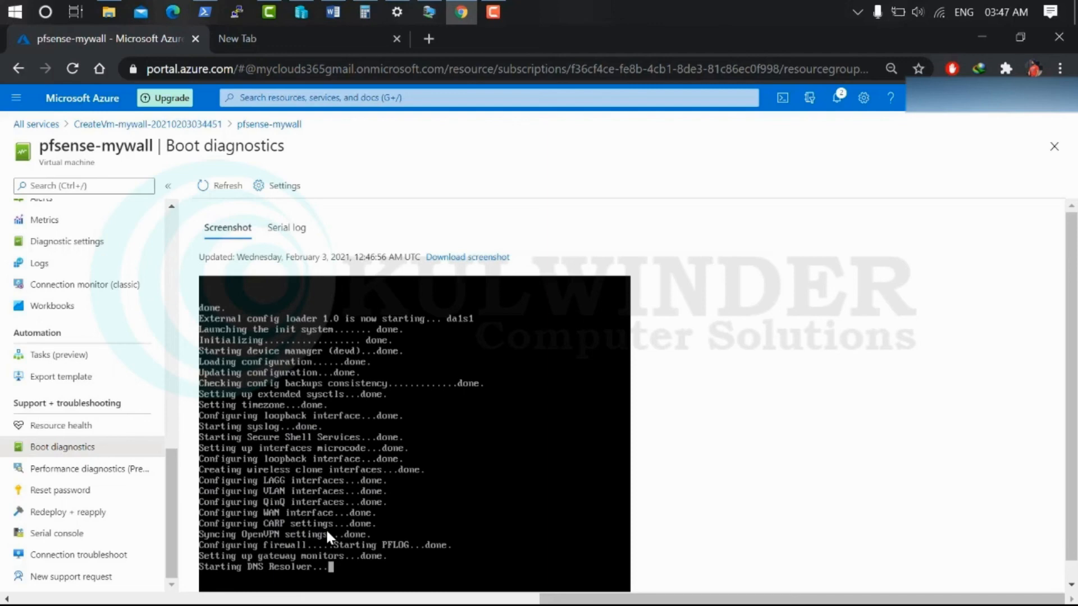
pyautogui.click(224, 185)
pyautogui.scroll(-1, 322, 398)
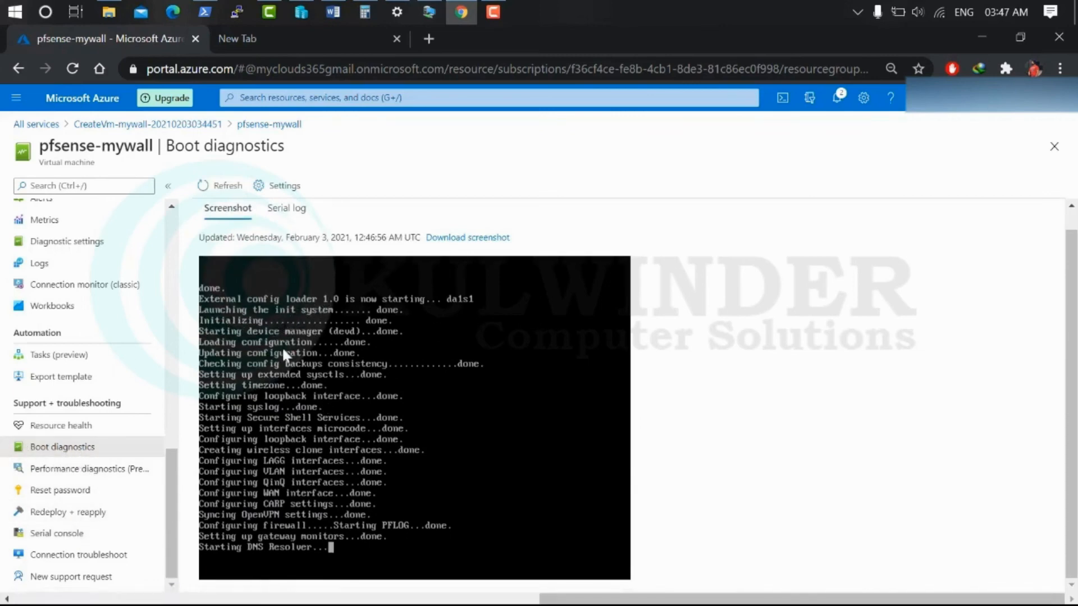
pyautogui.click(224, 190)
# Rerun ssh to 52.140.98.48, accept the host key with 'yes', and enter the root password to reach the pfSense menu
pyautogui.click(220, 185)
pyautogui.click(204, 12)
pyautogui.press('Up')
pyautogui.press('Return')
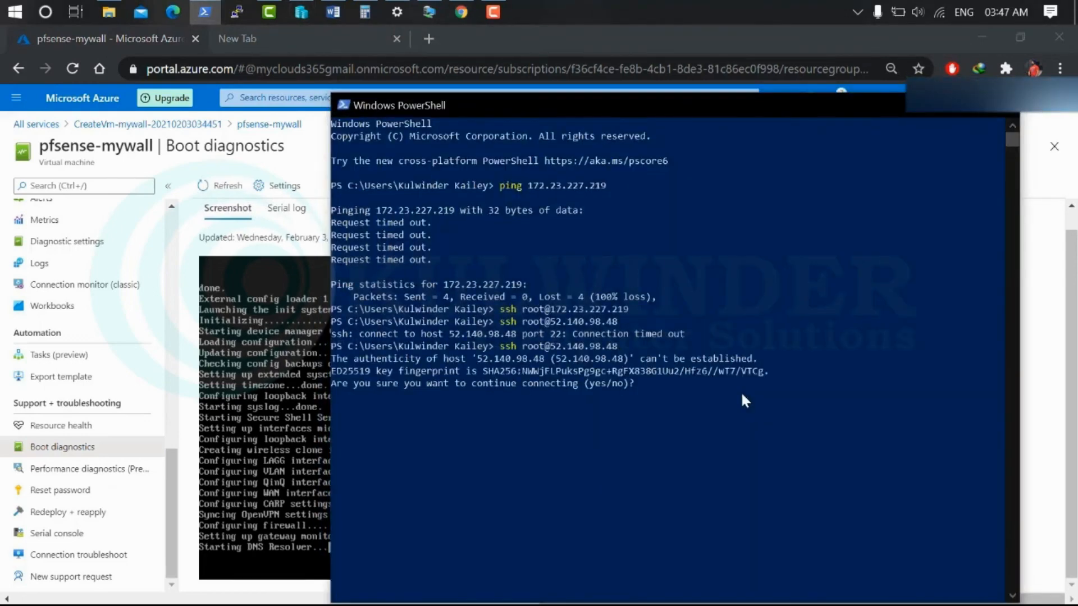
pyautogui.write('yes')
pyautogui.press('Return')
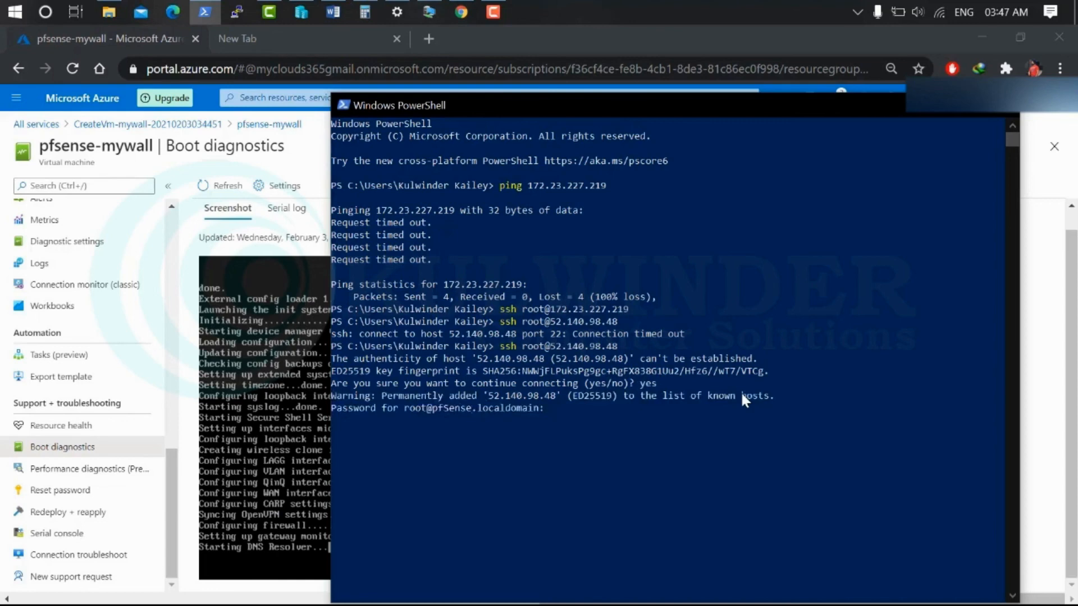
pyautogui.press('Return')
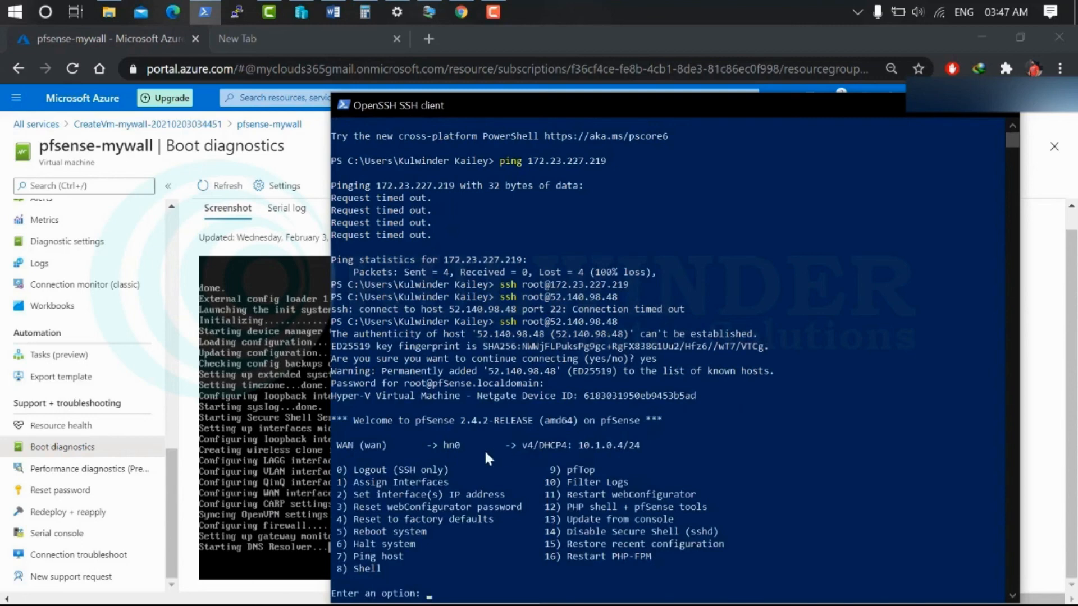
pyautogui.moveTo(642, 447); pyautogui.dragTo(484, 445)
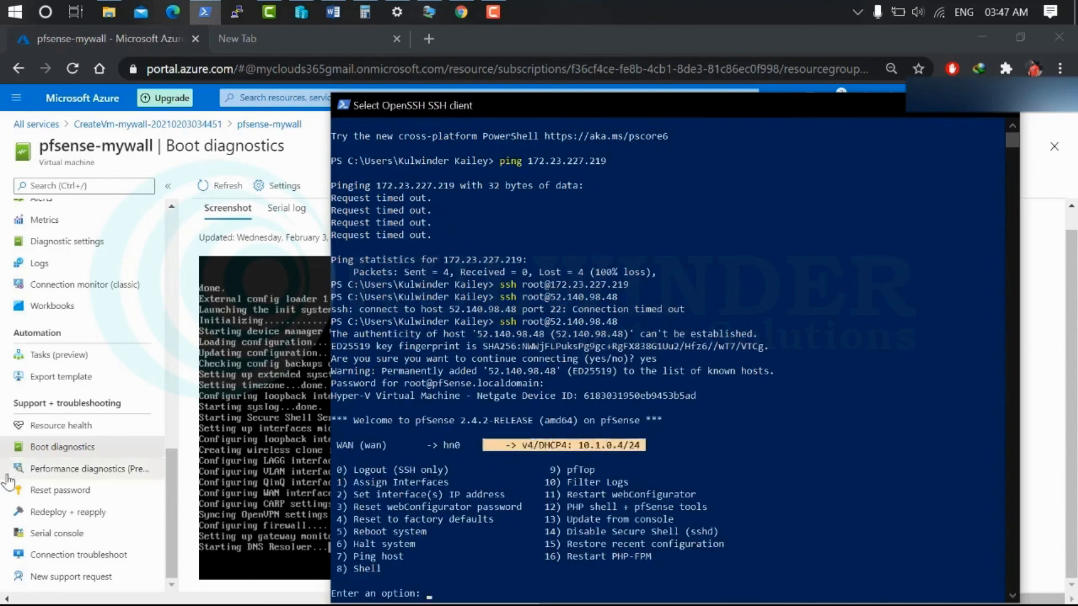
pyautogui.scroll(10, 79, 360)
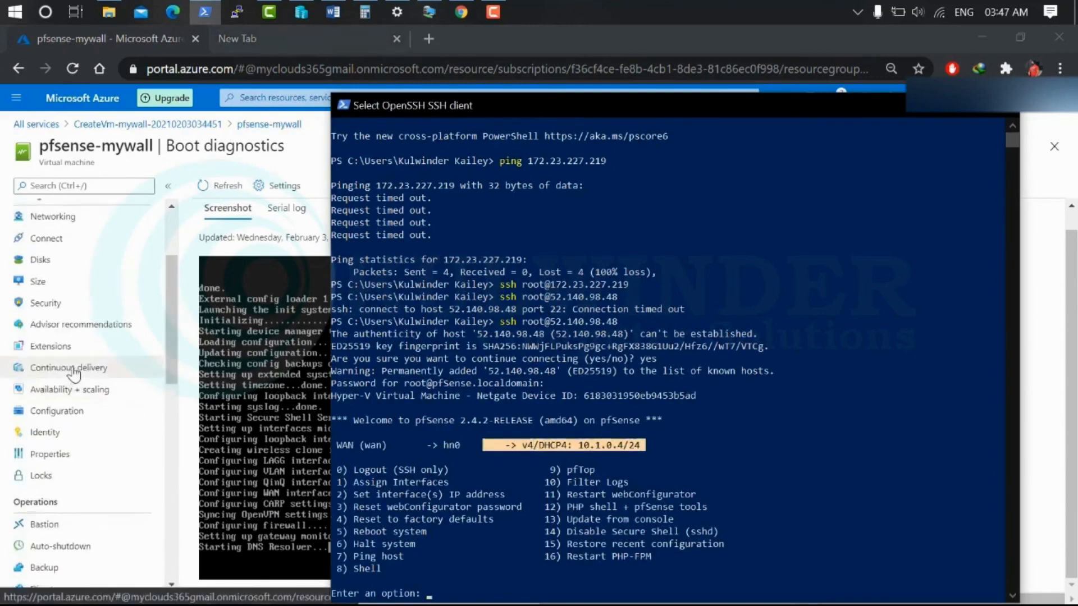
pyautogui.click(80, 346)
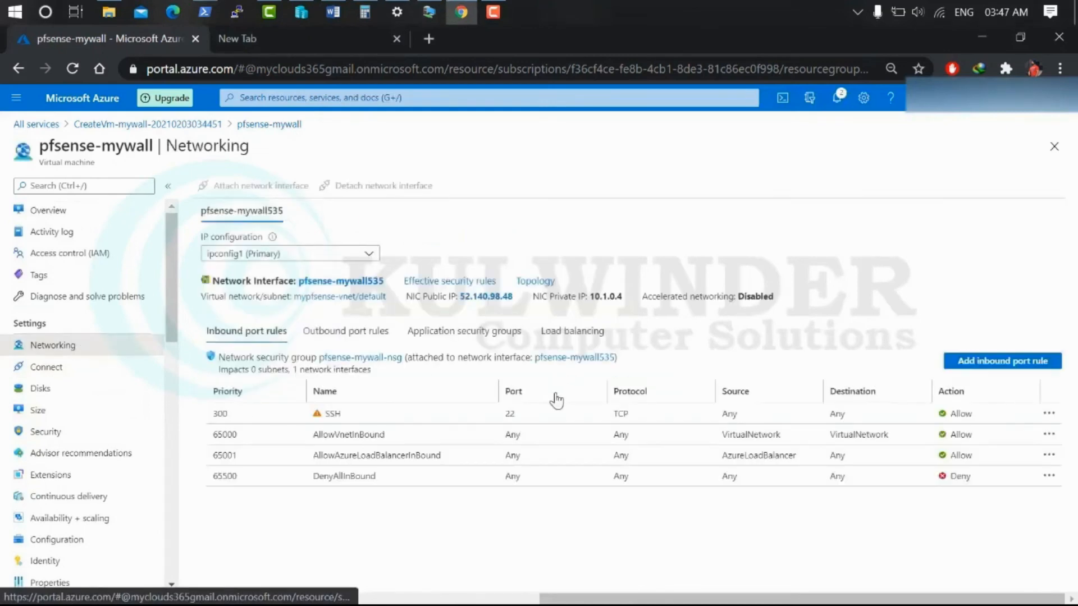
# Add inbound rule Port_8080 with destination port ranges *, protocol Any, action Allow
pyautogui.click(998, 363)
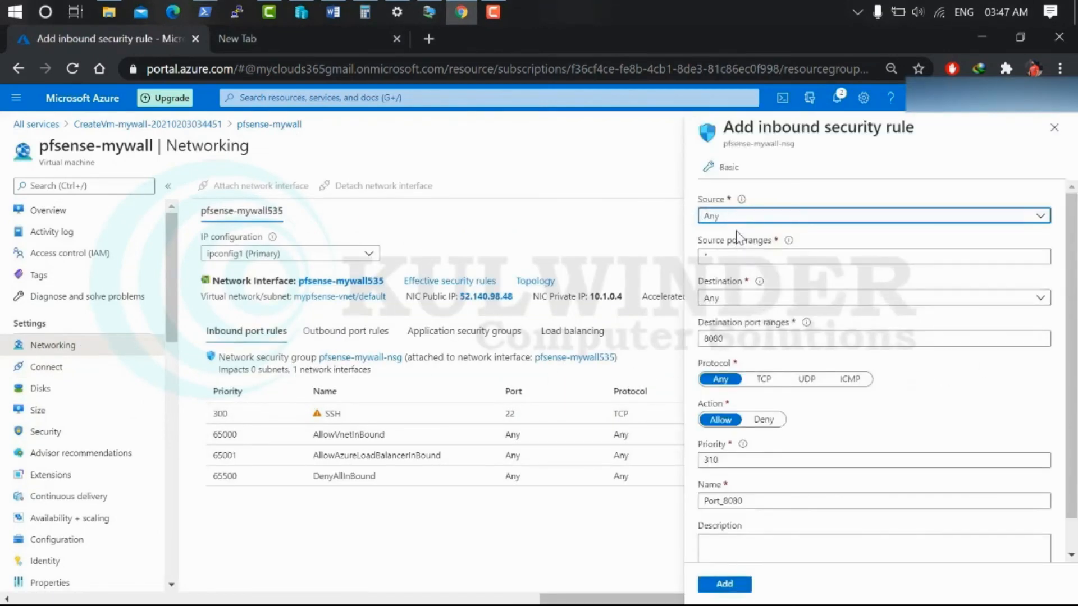
pyautogui.moveTo(734, 339); pyautogui.dragTo(605, 307)
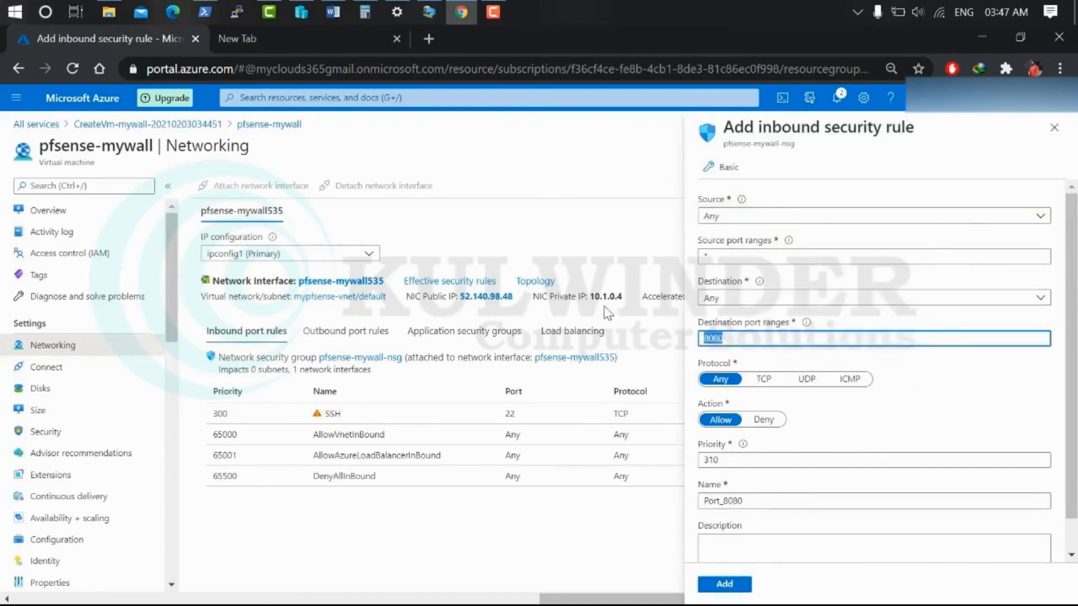
pyautogui.write('*')
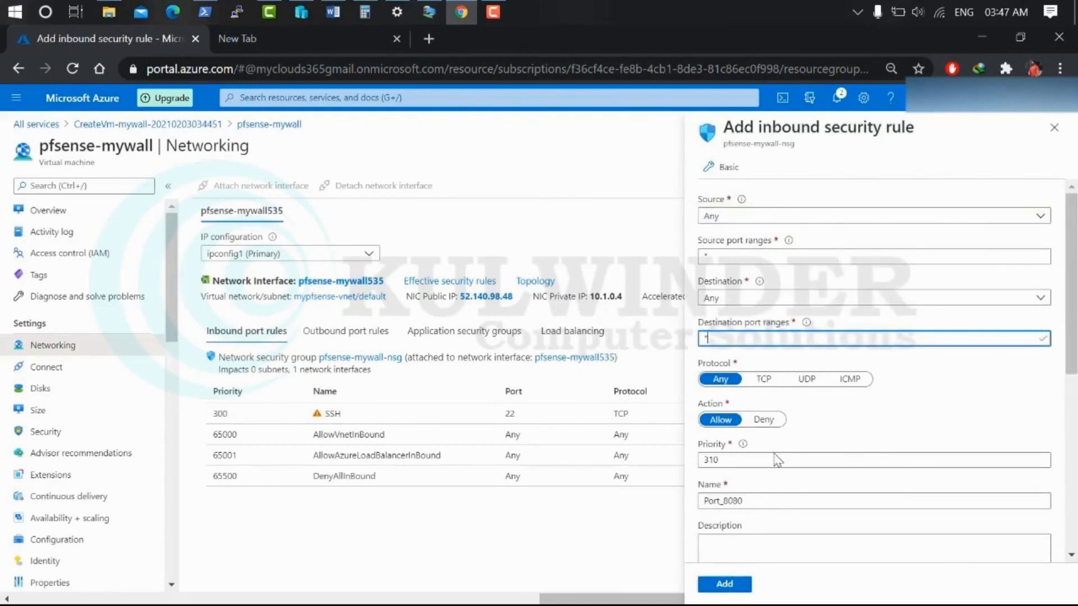
pyautogui.click(724, 588)
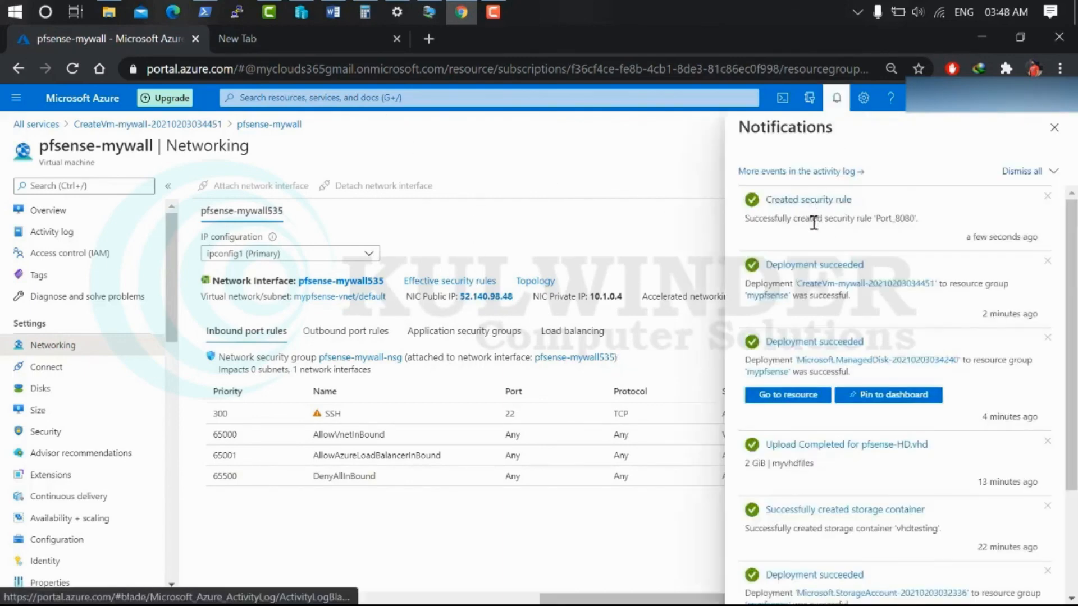
# Browse to 52.140.98.48 in a new tab and proceed past the certificate warning
pyautogui.click(328, 40)
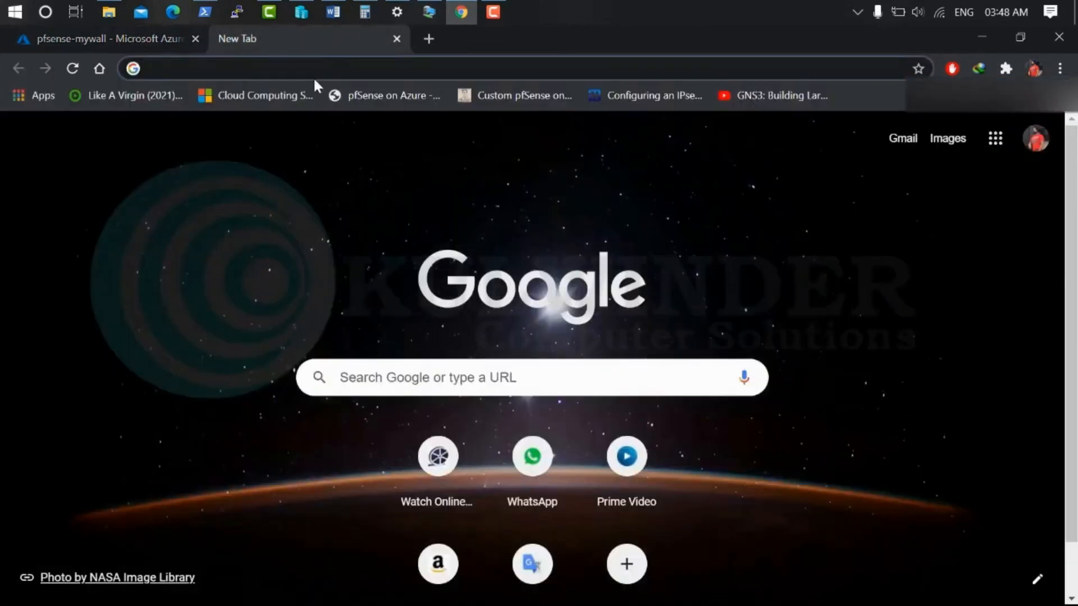
pyautogui.write('52.140.98.48')
pyautogui.press('Return')
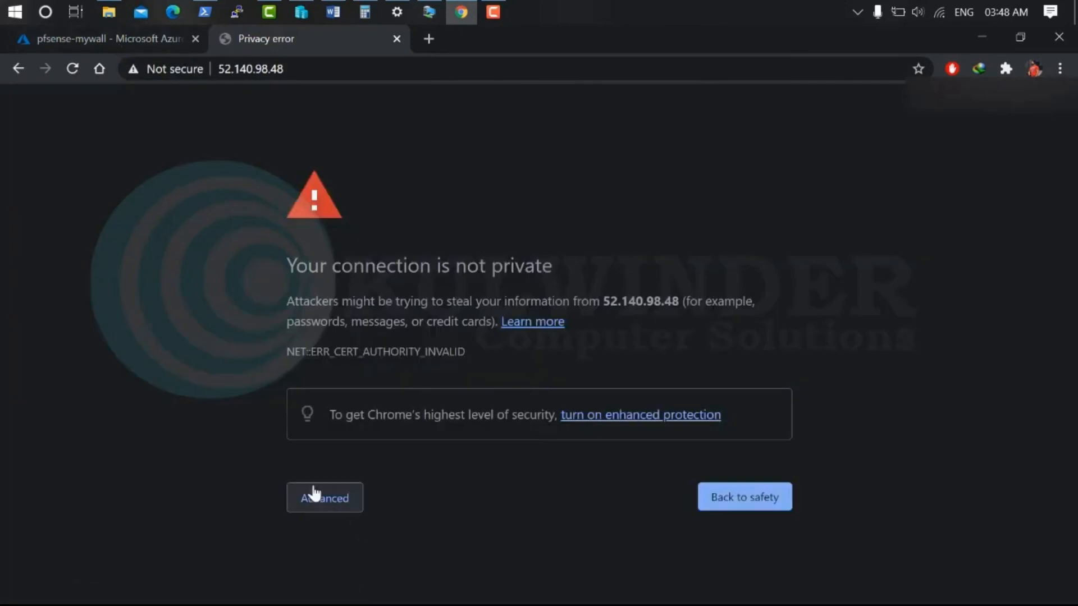
pyautogui.click(313, 494)
pyautogui.click(386, 559)
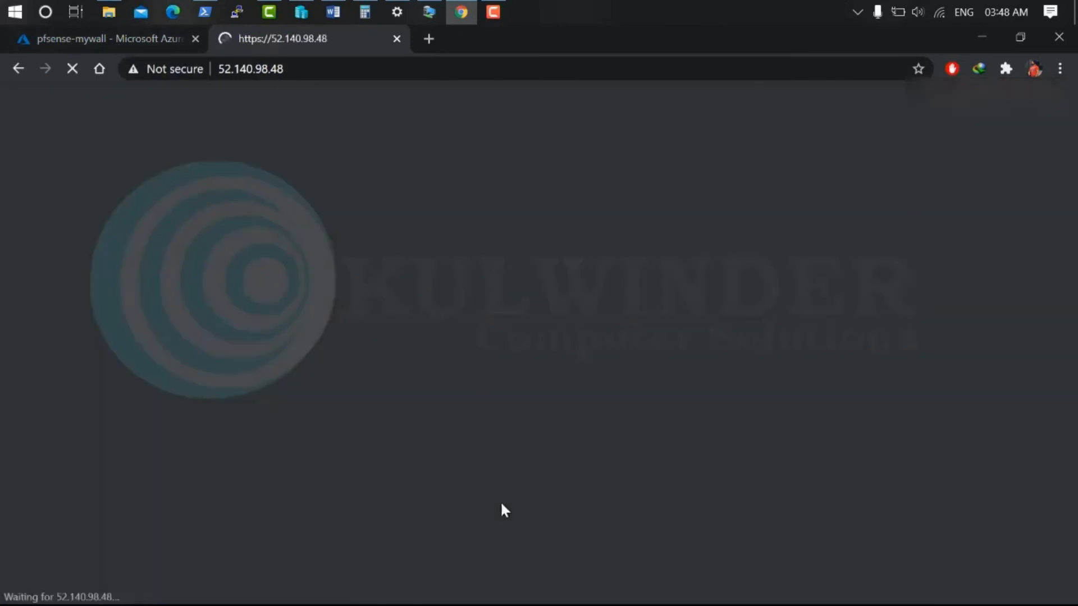
# Log in to webConfigurator as admin with the password and check the dashboard's WAN address 10.1.0.4
pyautogui.write('admin')
pyautogui.press('Tab')
pyautogui.write('pfsense')
pyautogui.press('Return')
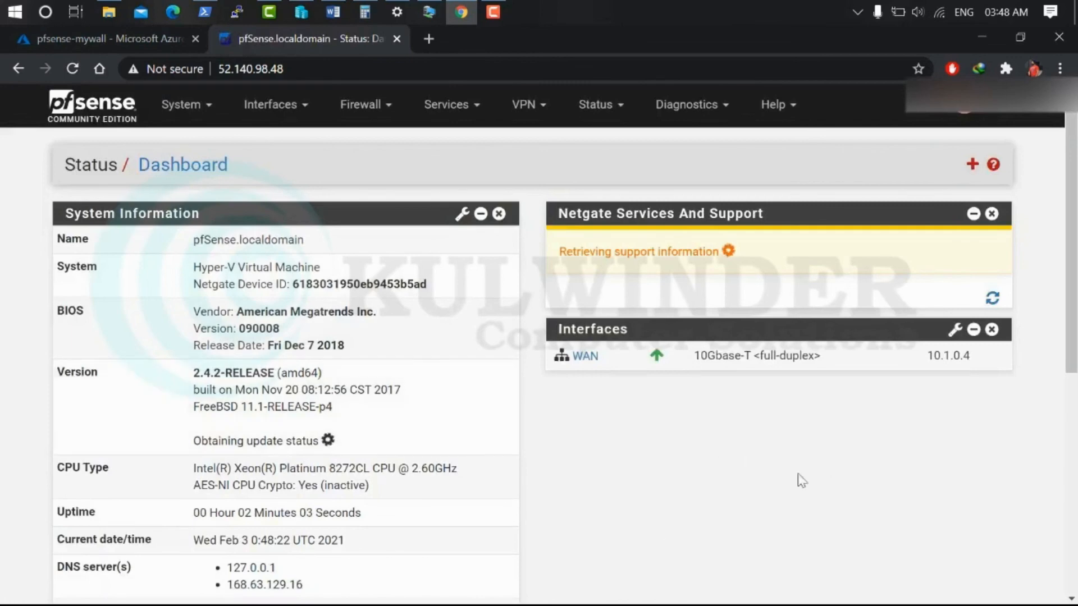
pyautogui.scroll(-5, 842, 446)
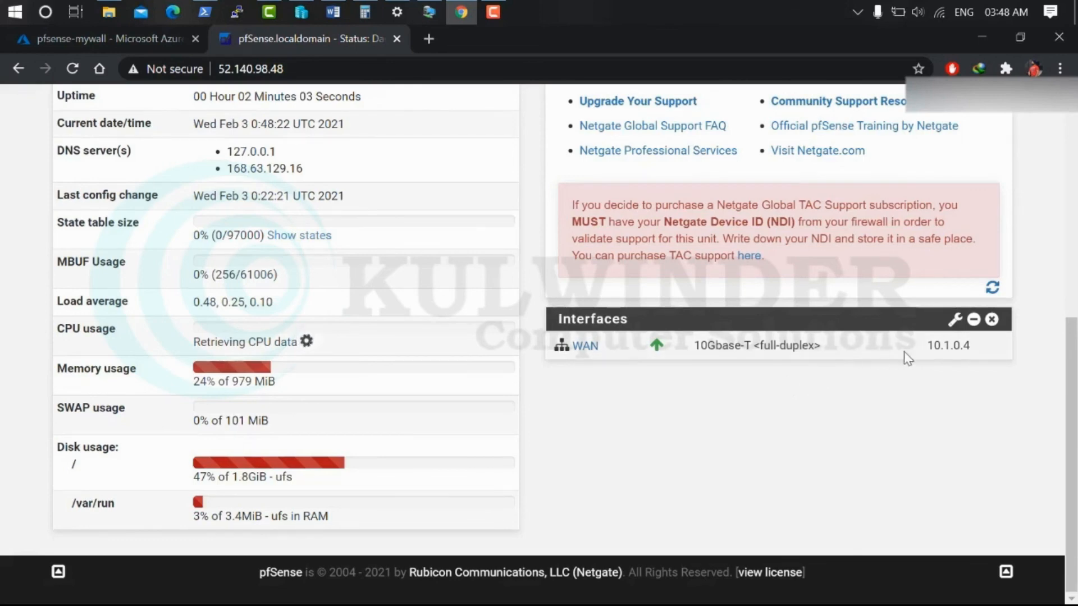
pyautogui.moveTo(972, 346); pyautogui.dragTo(931, 349)
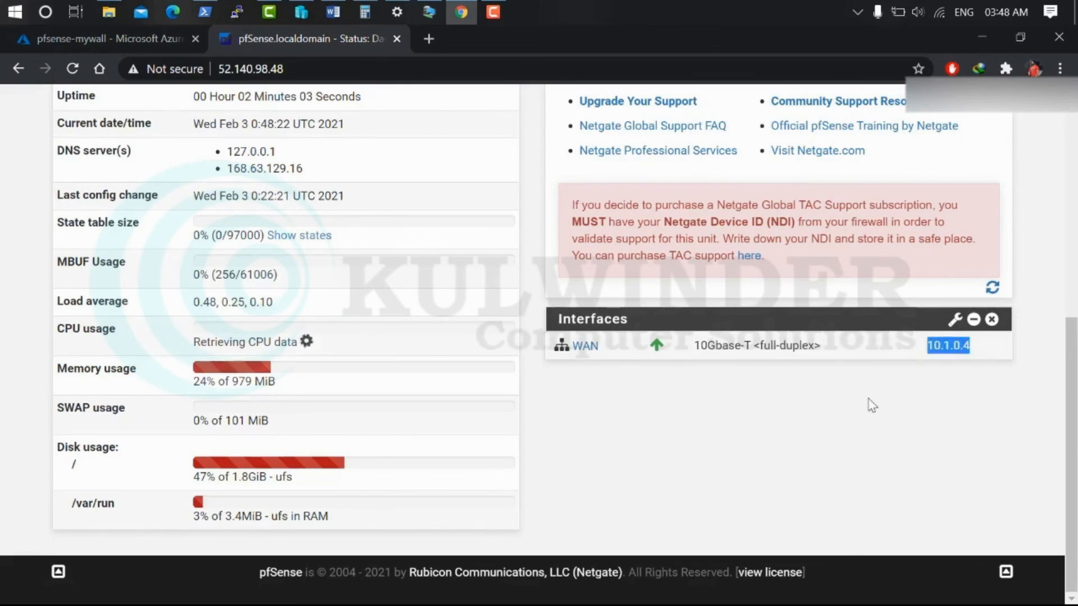
pyautogui.scroll(7, 534, 292)
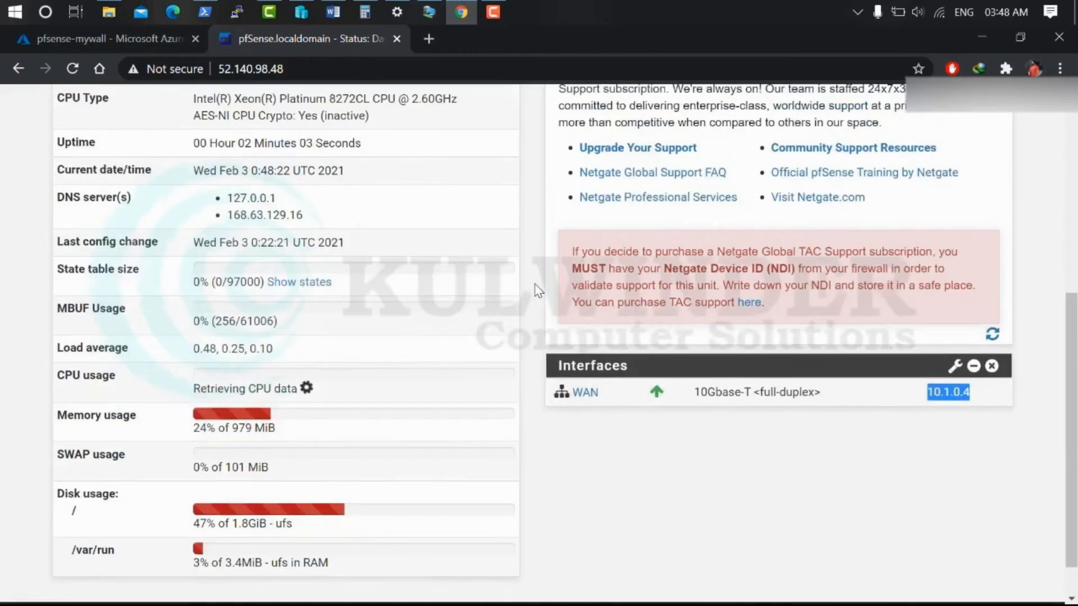
# Review the System > Advanced admin access settings, then return to the pfSense dashboard
pyautogui.click(199, 107)
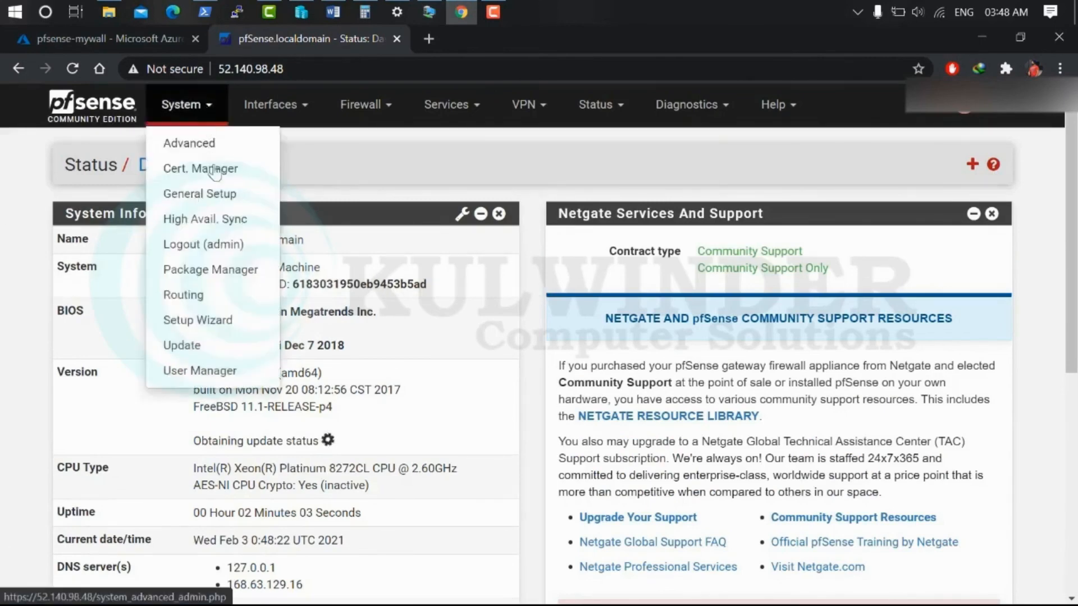
pyautogui.click(209, 147)
pyautogui.scroll(-10, 418, 295)
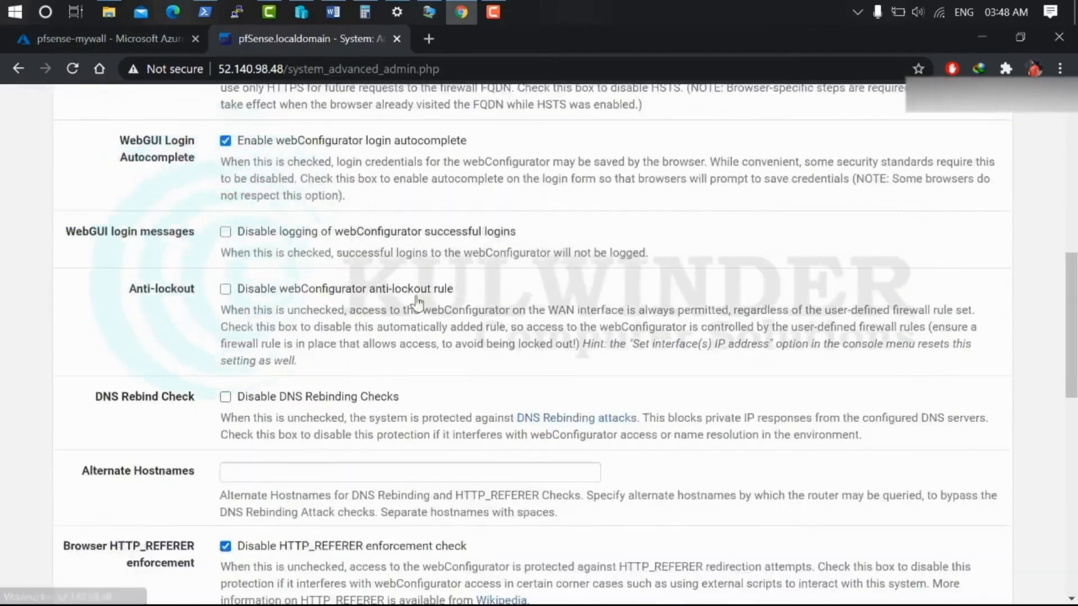
pyautogui.scroll(-10, 414, 294)
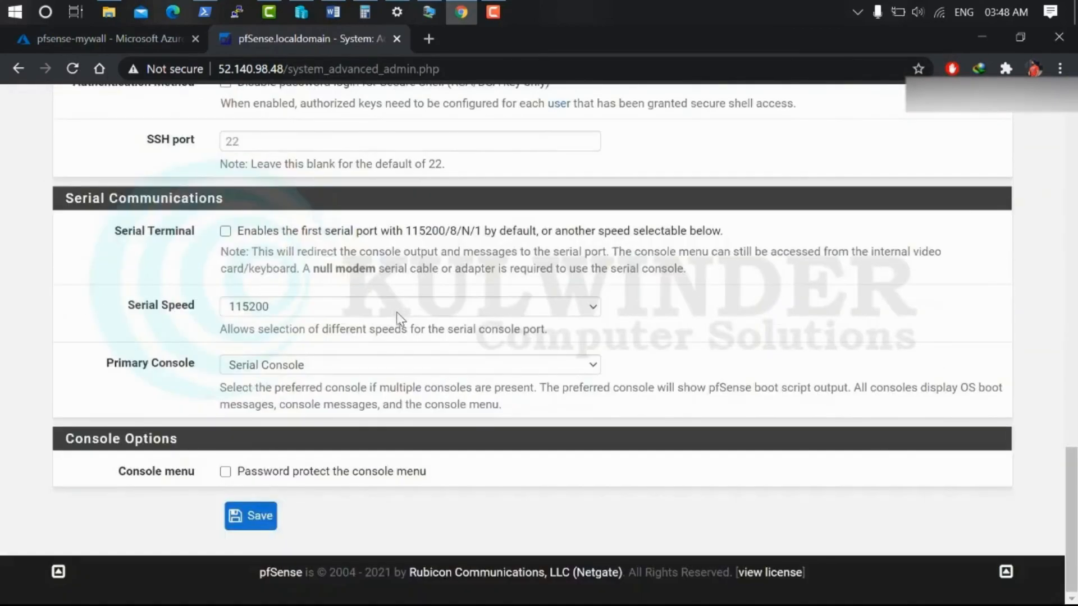
pyautogui.scroll(20, 397, 312)
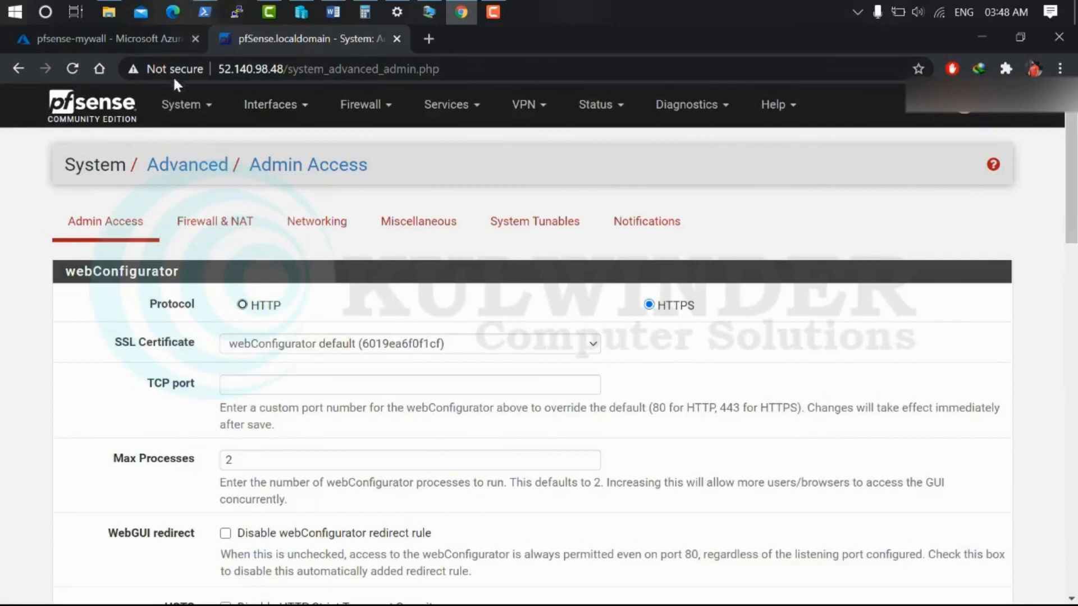
pyautogui.click(92, 104)
# Check the inbound rules list in Azure, then bring up the Word setup guide
pyautogui.click(141, 38)
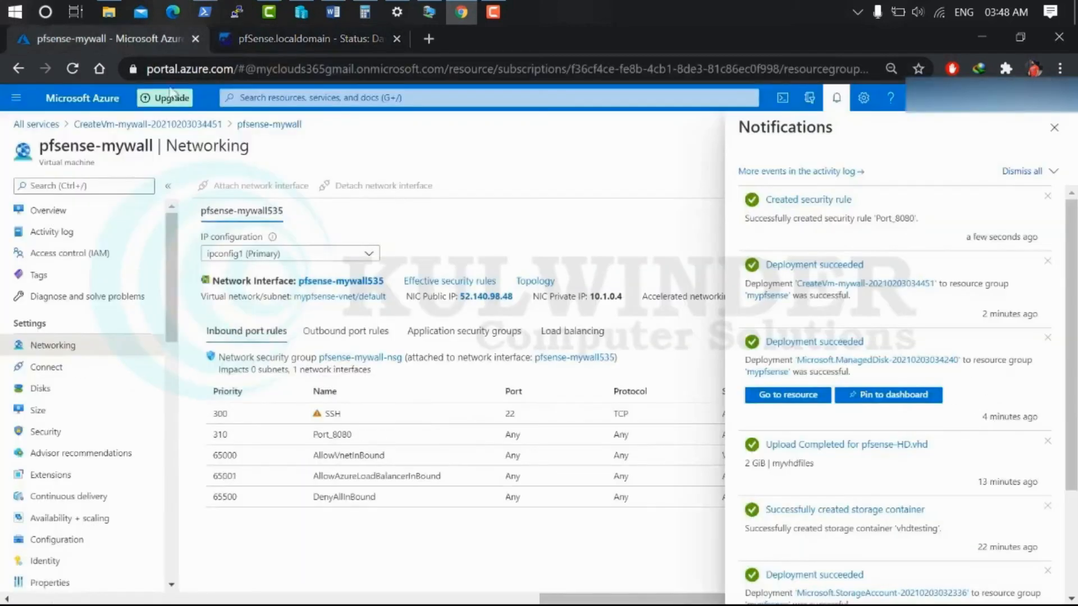
pyautogui.click(1054, 127)
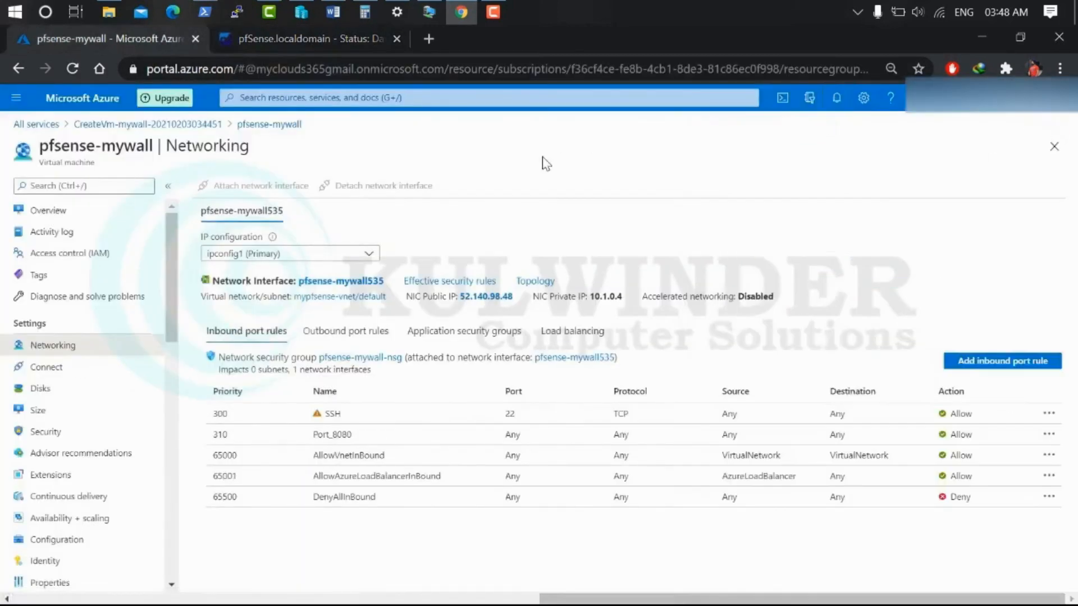
pyautogui.click(333, 12)
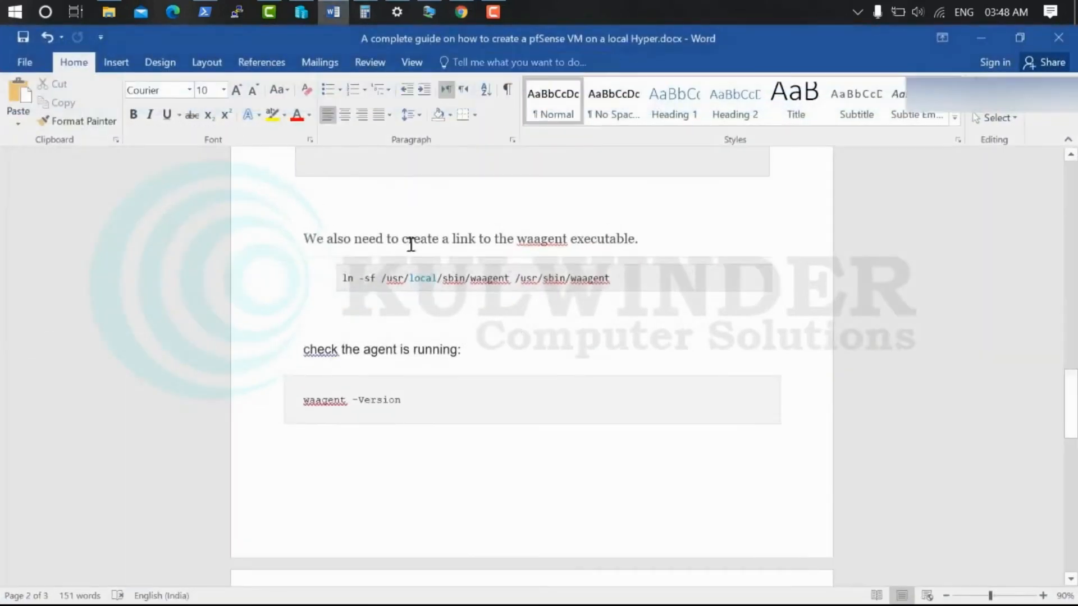
pyautogui.scroll(15, 570, 303)
pyautogui.scroll(10, 565, 287)
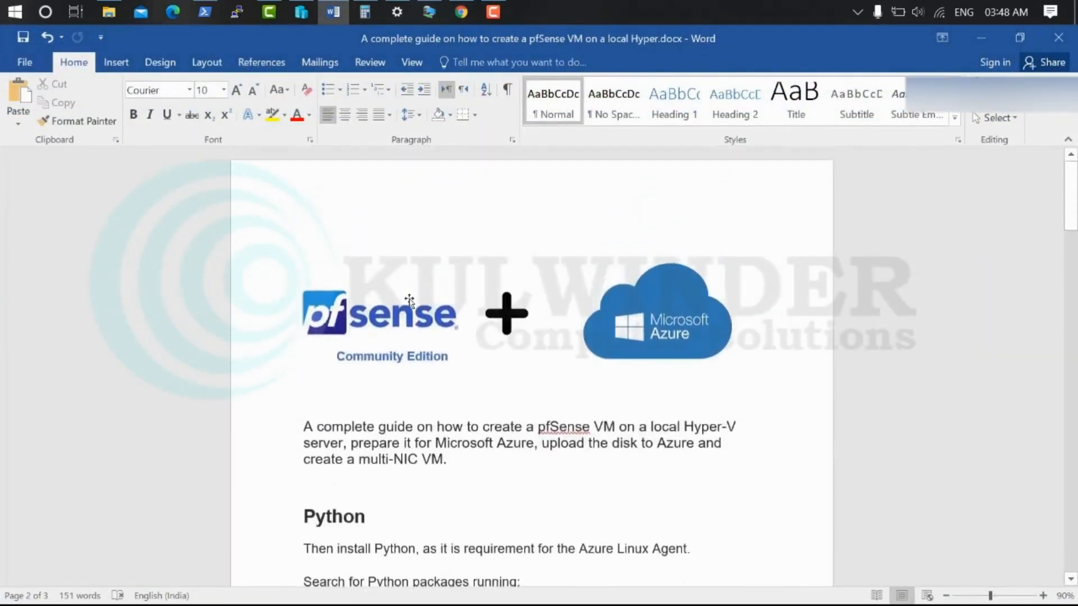